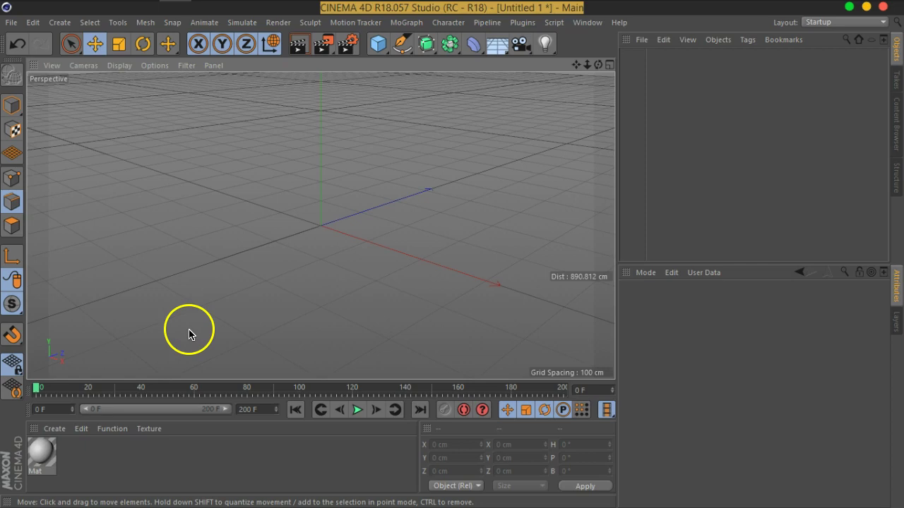
# Step: Delete the unused Mat material from the scene
pyautogui.click(40, 463)
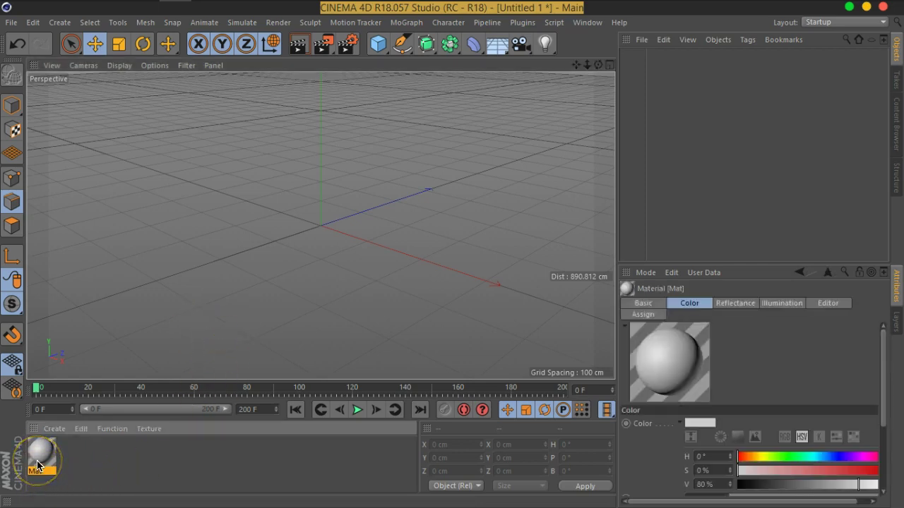
pyautogui.press('Delete')
pyautogui.click(321, 280)
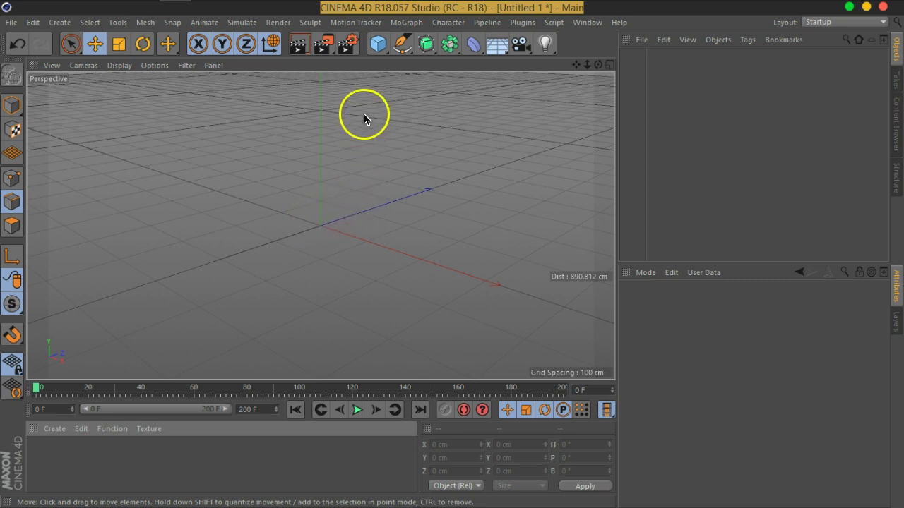
# Step: Add a 200 cm Cube primitive and show its Basic properties
pyautogui.click(378, 44)
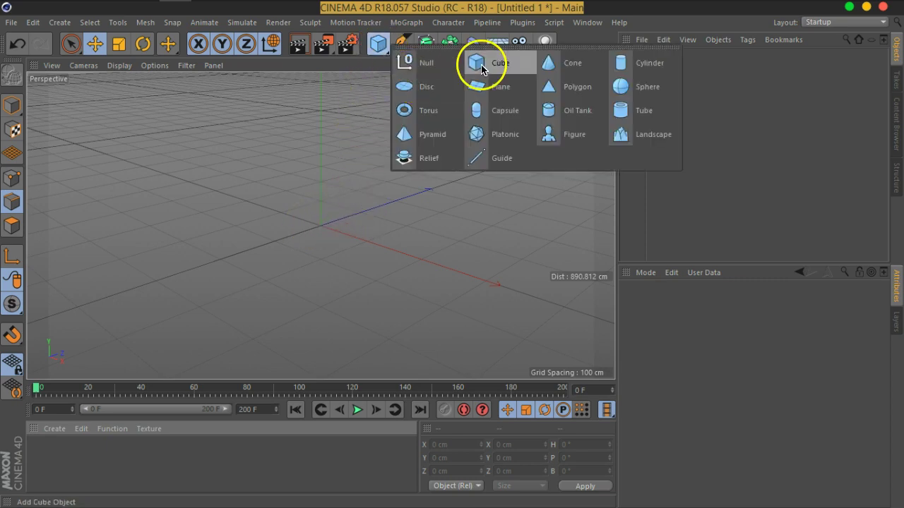
pyautogui.click(482, 69)
pyautogui.scroll(1, 395, 230)
pyautogui.scroll(1, 351, 214)
pyautogui.scroll(1, 351, 214)
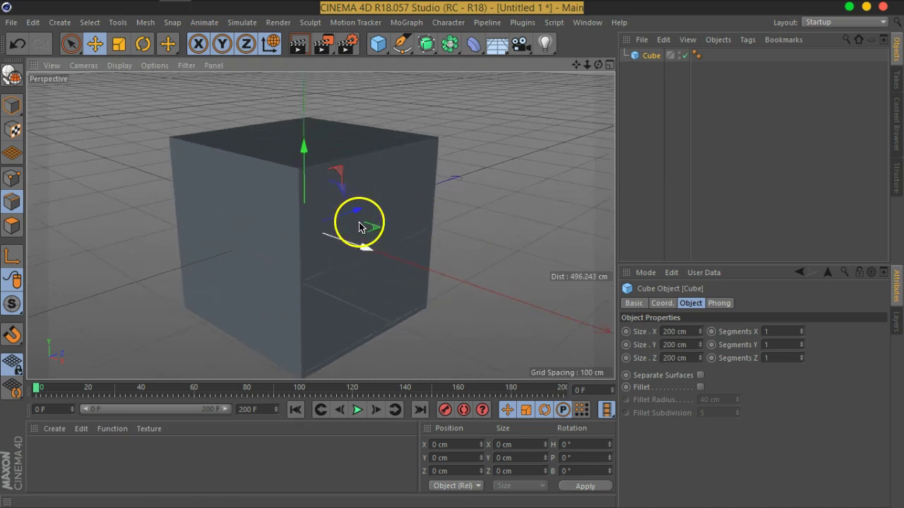
pyautogui.moveTo(726, 265); pyautogui.dragTo(724, 182)
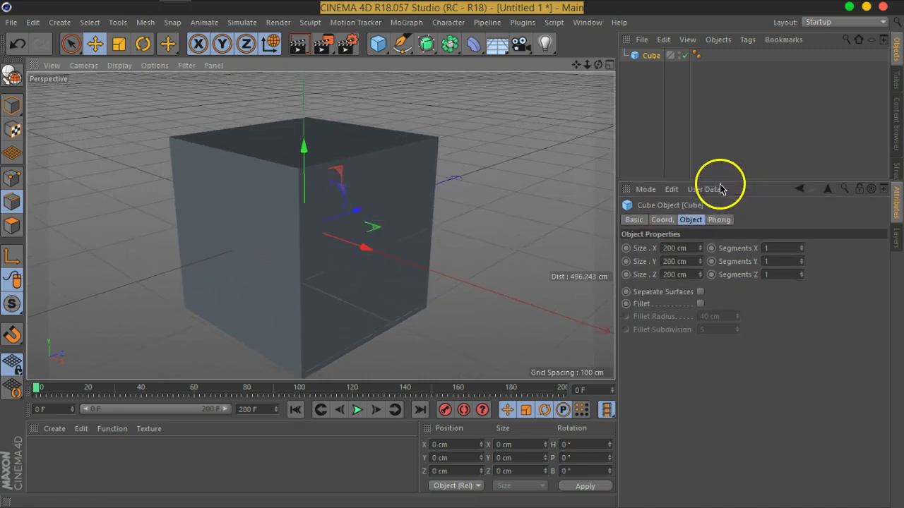
pyautogui.click(644, 221)
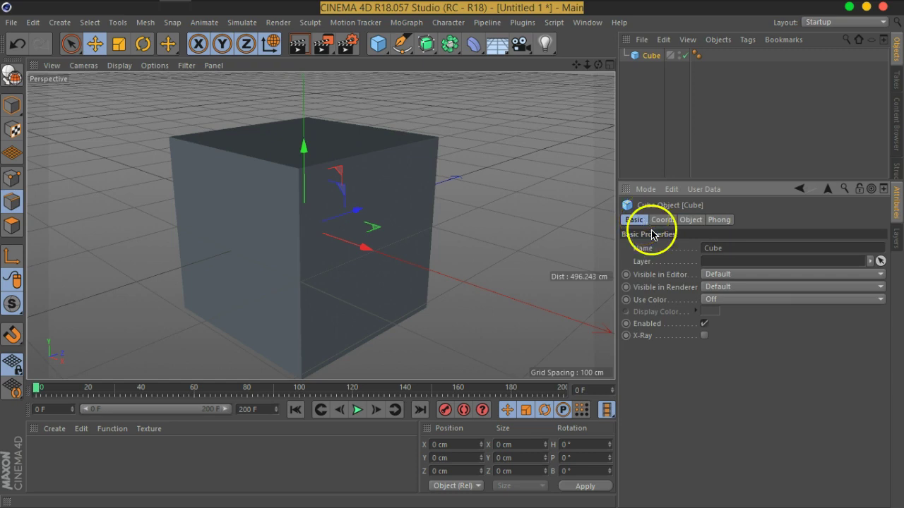
pyautogui.click(738, 247)
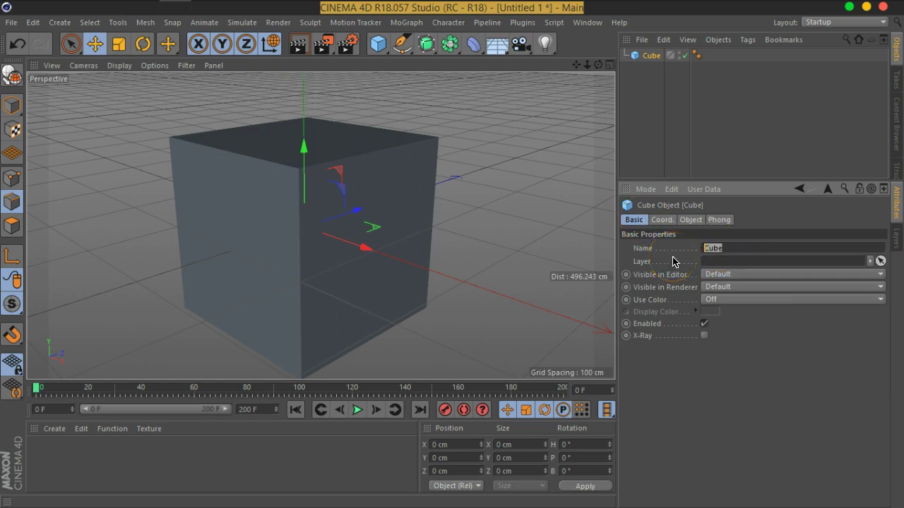
# Step: Rename the Cube object to 'Basic_Cub' in the Object Manager
pyautogui.doubleClick(651, 55)
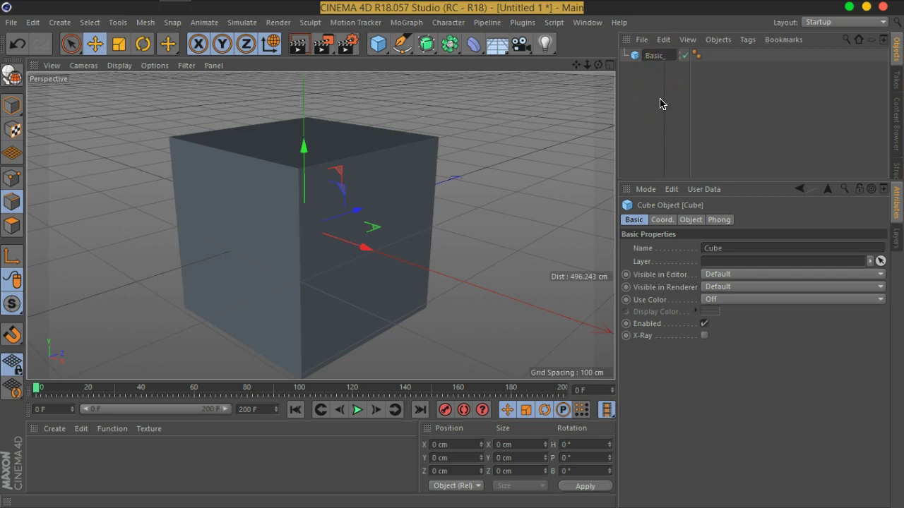
pyautogui.write('Cub')
pyautogui.press('Return')
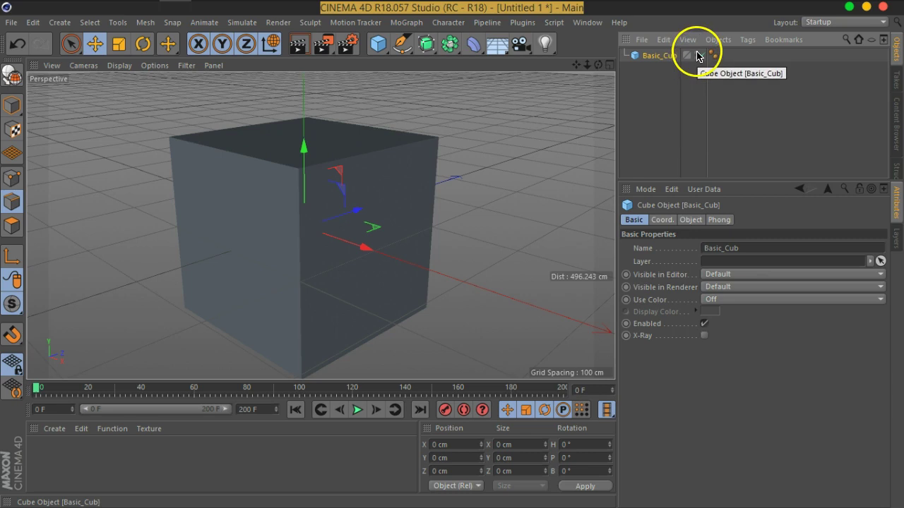
pyautogui.moveTo(736, 178)
pyautogui.mouseDown()
pyautogui.moveTo(742, 269)
pyautogui.moveTo(744, 253)
pyautogui.mouseUp()
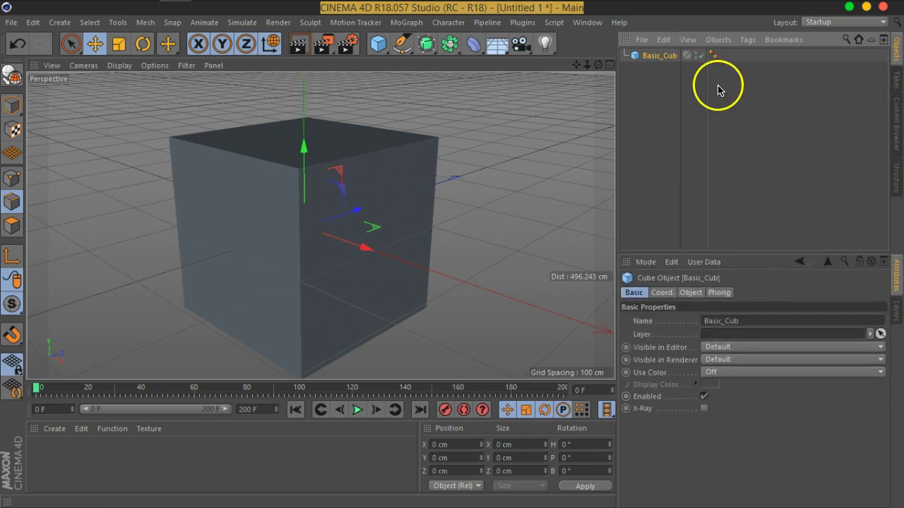
pyautogui.click(697, 54)
pyautogui.click(697, 55)
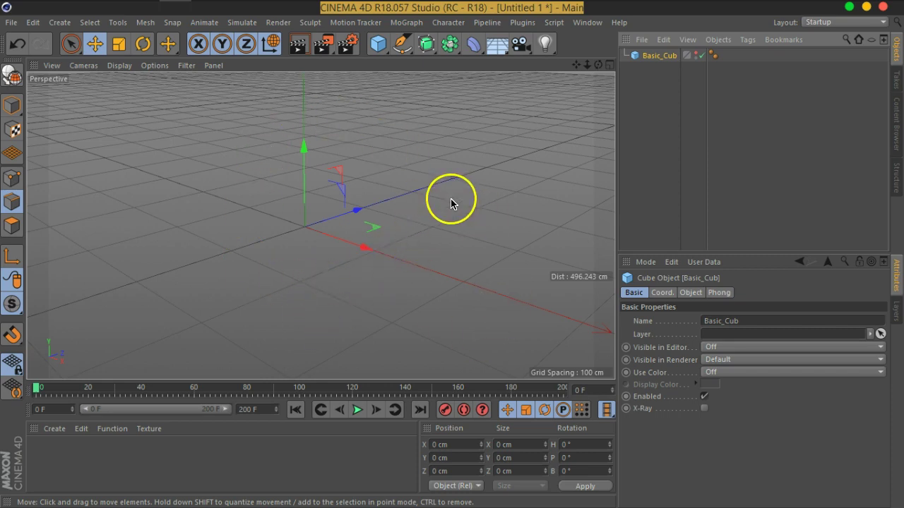
pyautogui.click(300, 44)
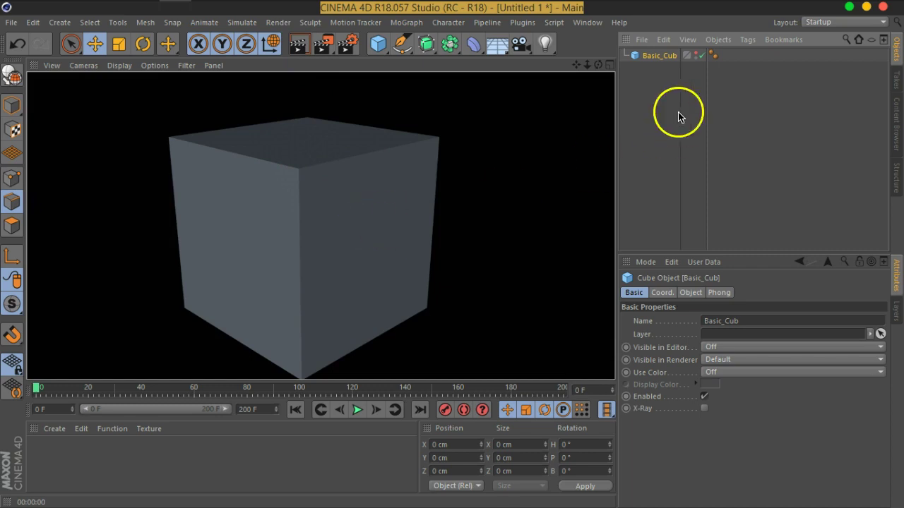
pyautogui.click(694, 87)
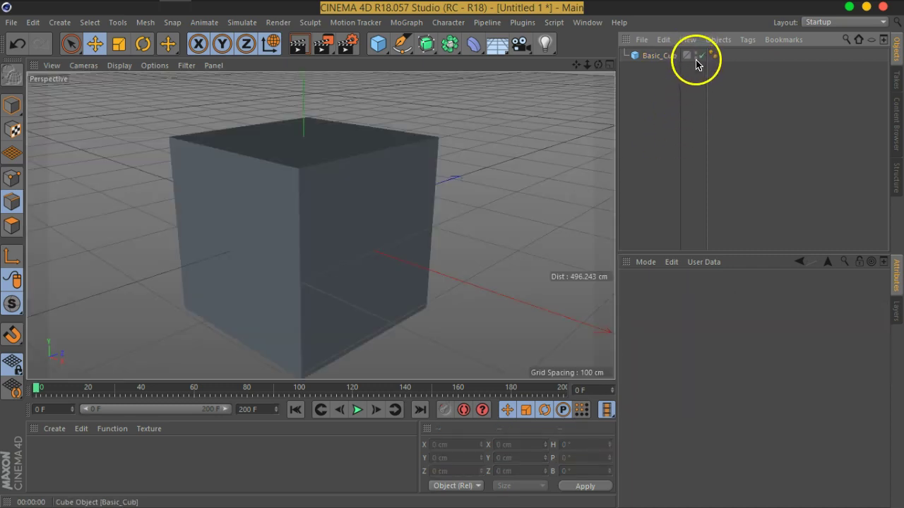
pyautogui.moveTo(430, 228)
pyautogui.keyDown('alt'); pyautogui.mouseDown()
pyautogui.moveTo(379, 222)
pyautogui.moveTo(396, 233)
pyautogui.mouseUp(); pyautogui.keyUp('alt')
pyautogui.click(300, 50)
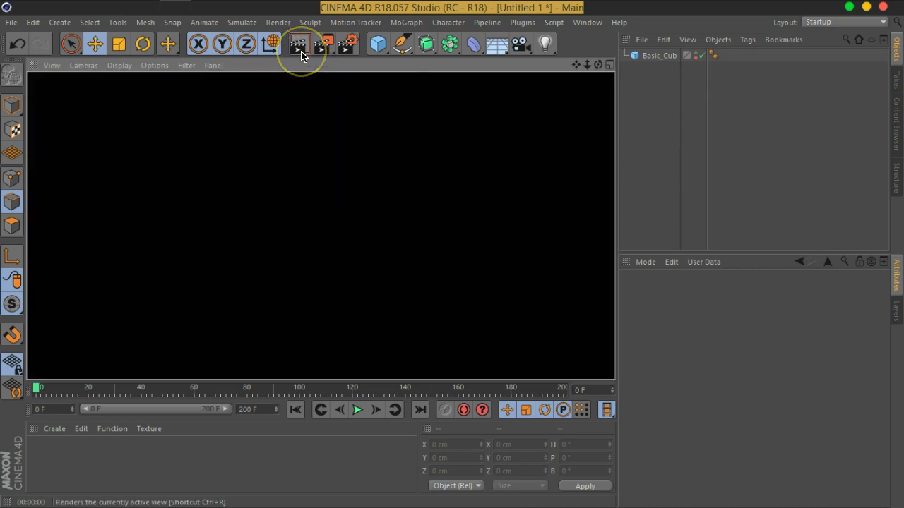
pyautogui.click(696, 60)
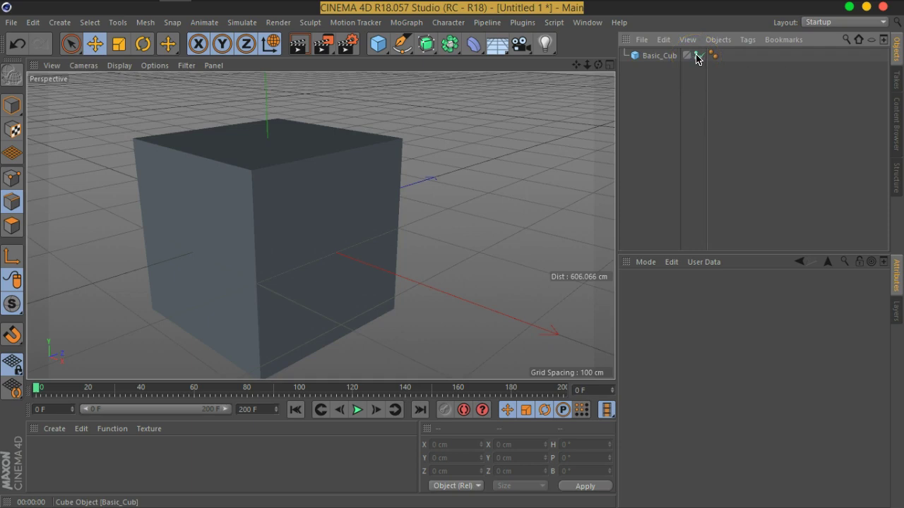
pyautogui.doubleClick(696, 55)
pyautogui.click(715, 204)
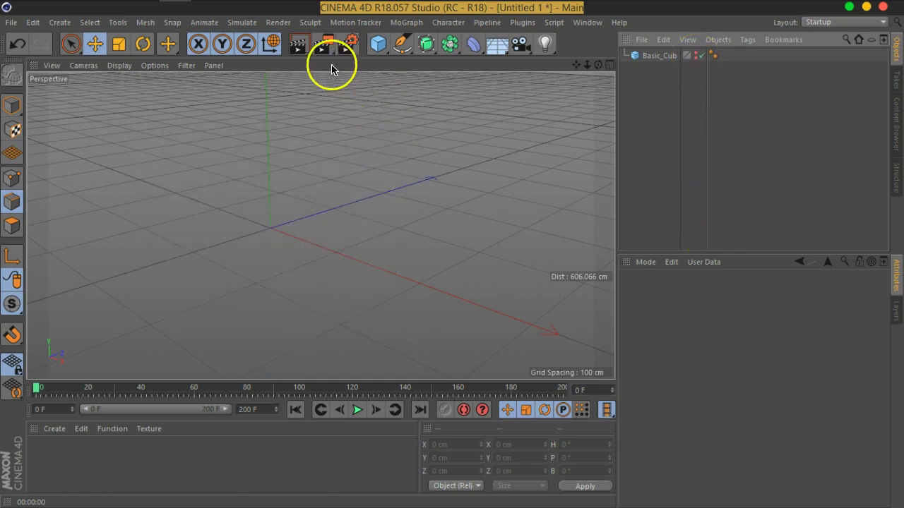
pyautogui.click(302, 48)
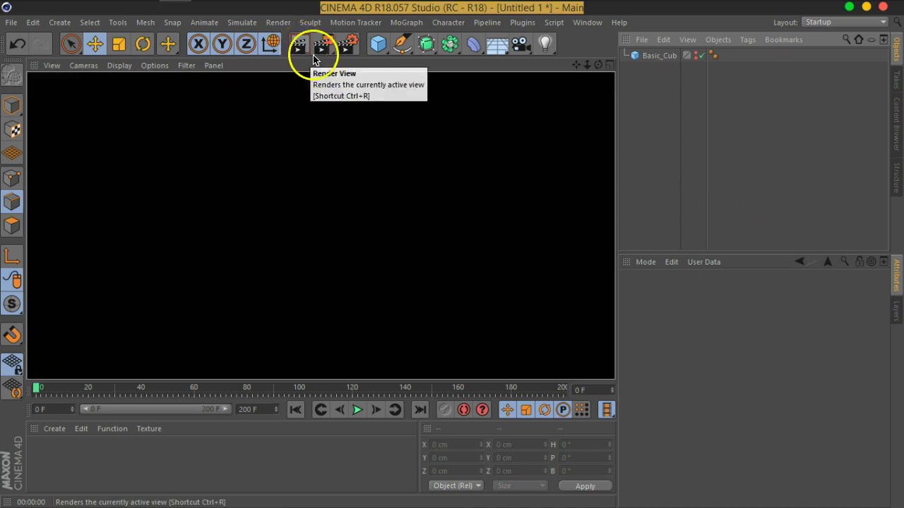
pyautogui.click(697, 56)
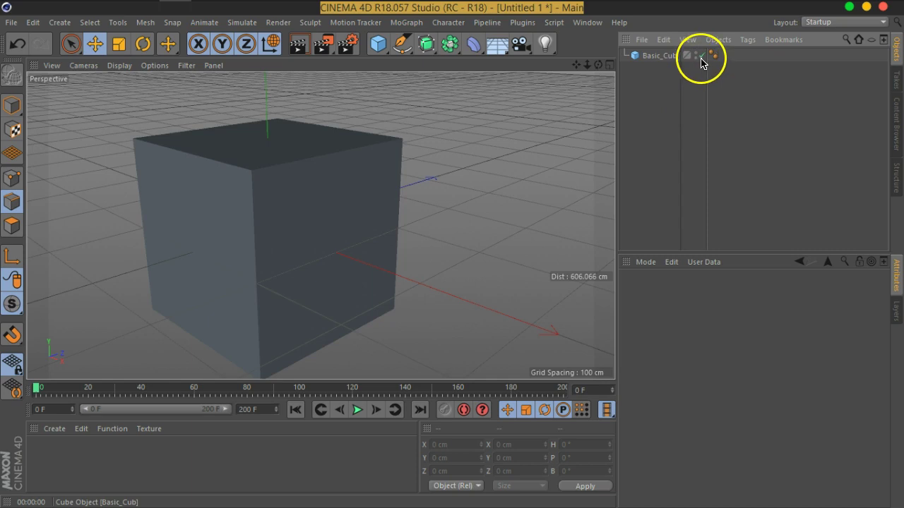
pyautogui.click(701, 57)
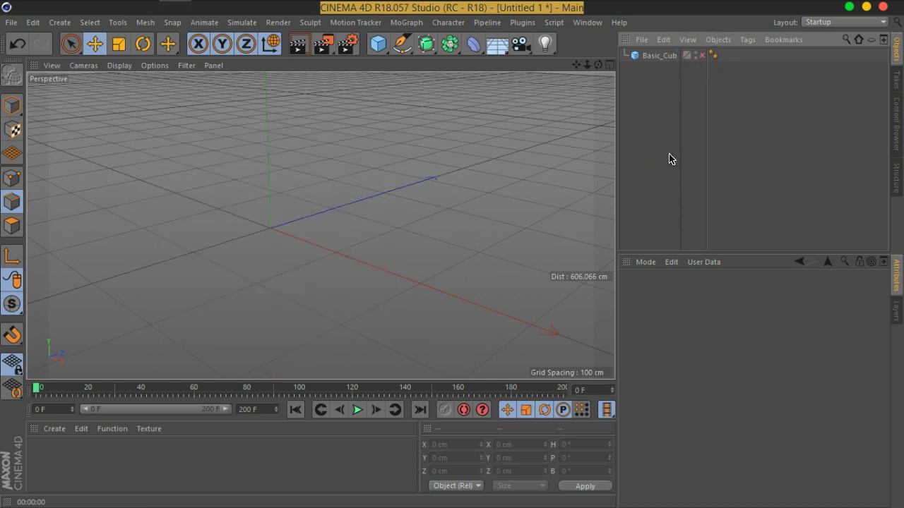
pyautogui.click(297, 46)
pyautogui.click(670, 118)
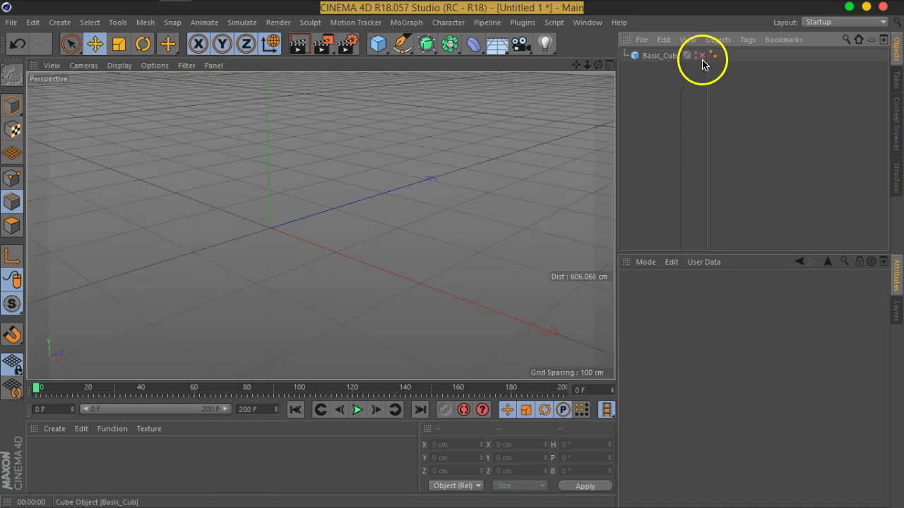
pyautogui.click(703, 56)
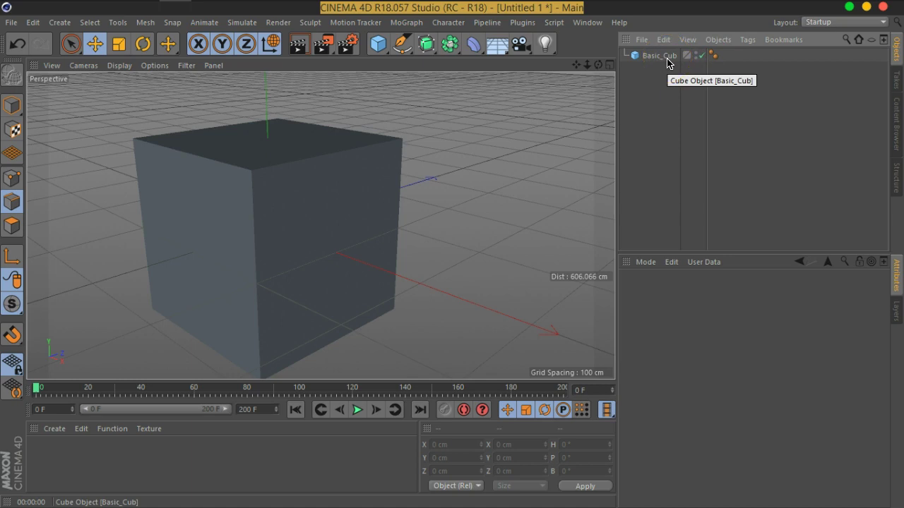
pyautogui.click(695, 124)
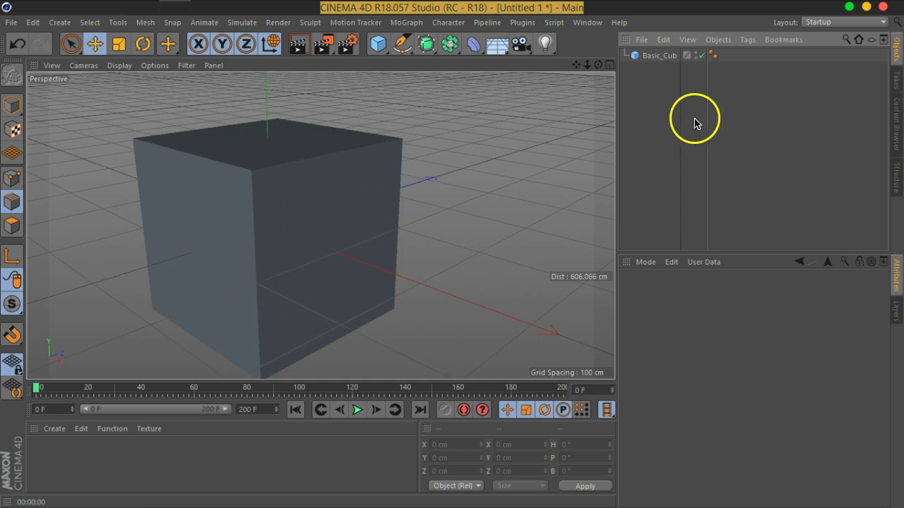
pyautogui.click(696, 58)
# Step: Restore the cube's editor visibility and add a Plane primitive
pyautogui.click(697, 58)
pyautogui.click(383, 202)
pyautogui.moveTo(255, 167)
pyautogui.keyDown('alt'); pyautogui.mouseDown()
pyautogui.moveTo(268, 168)
pyautogui.moveTo(272, 141)
pyautogui.moveTo(385, 197)
pyautogui.moveTo(397, 245)
pyautogui.mouseUp(); pyautogui.keyUp('alt')
pyautogui.scroll(-3, 396, 244)
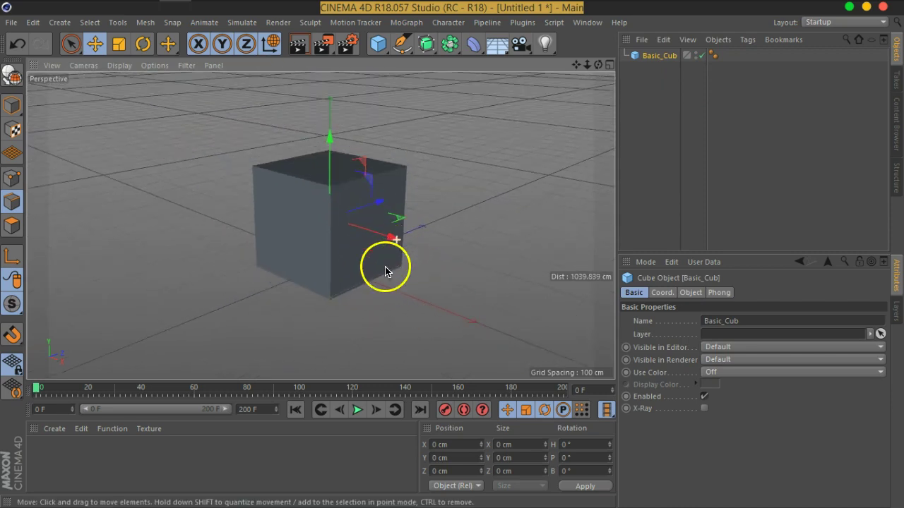
pyautogui.scroll(-3, 388, 260)
pyautogui.click(380, 48)
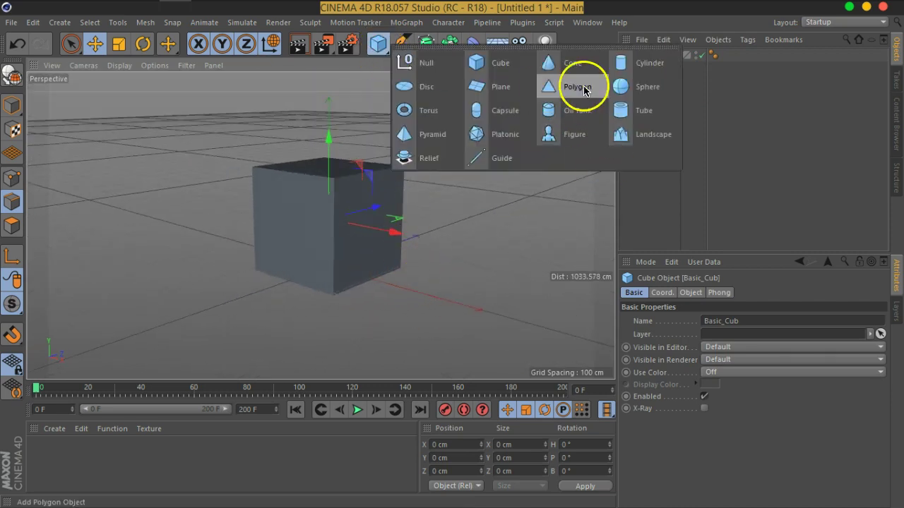
pyautogui.click(521, 83)
# Step: Scale the plane in X and Z to extend well past the cube
pyautogui.click(12, 106)
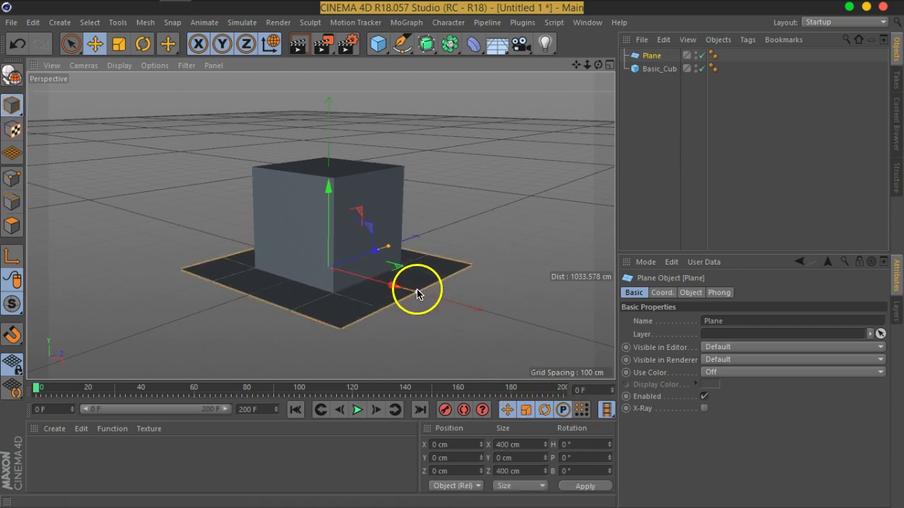
pyautogui.moveTo(417, 293); pyautogui.dragTo(598, 355)
pyautogui.moveTo(389, 250); pyautogui.dragTo(565, 195)
pyautogui.moveTo(397, 287)
pyautogui.mouseDown()
pyautogui.moveTo(407, 293)
pyautogui.moveTo(384, 273)
pyautogui.mouseUp()
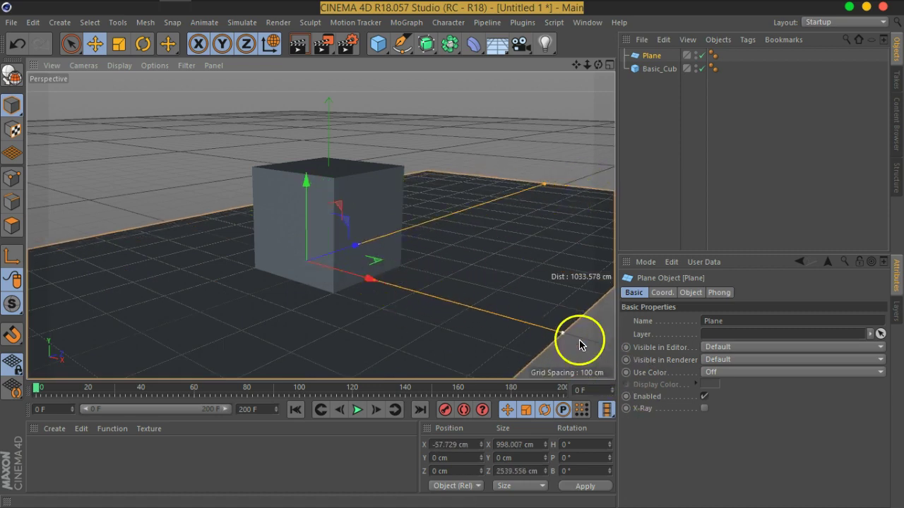
pyautogui.moveTo(562, 332); pyautogui.dragTo(611, 370)
# Step: Raise Basic_Cub to Y 188.64 cm above the plane and add a Light
pyautogui.click(374, 204)
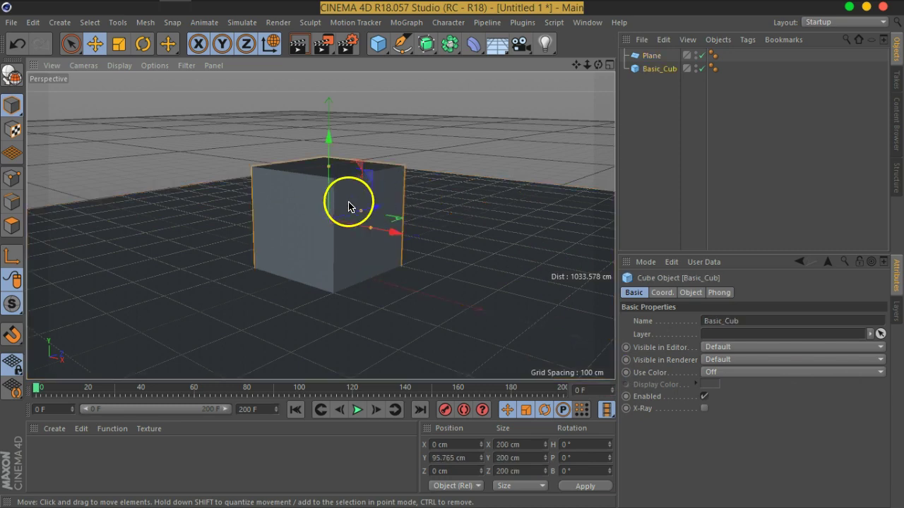
pyautogui.moveTo(320, 176); pyautogui.dragTo(326, 124)
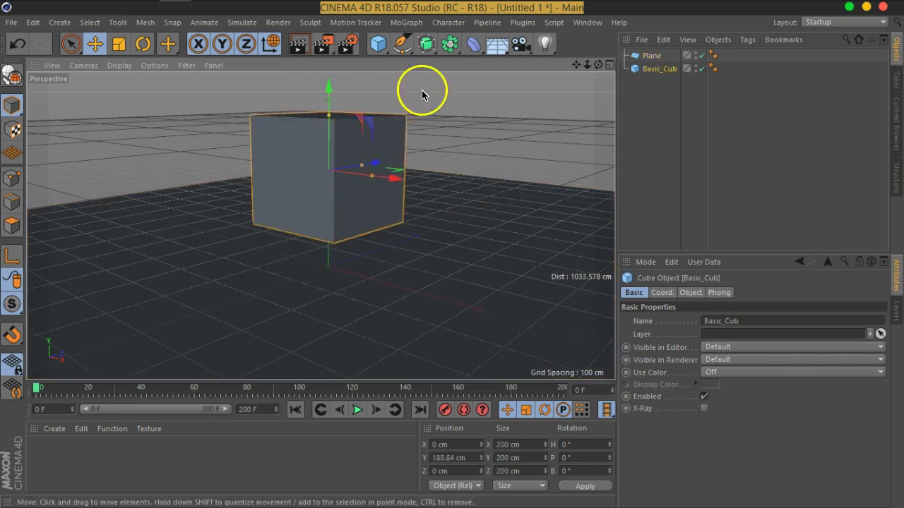
pyautogui.moveTo(545, 44); pyautogui.dragTo(578, 62)
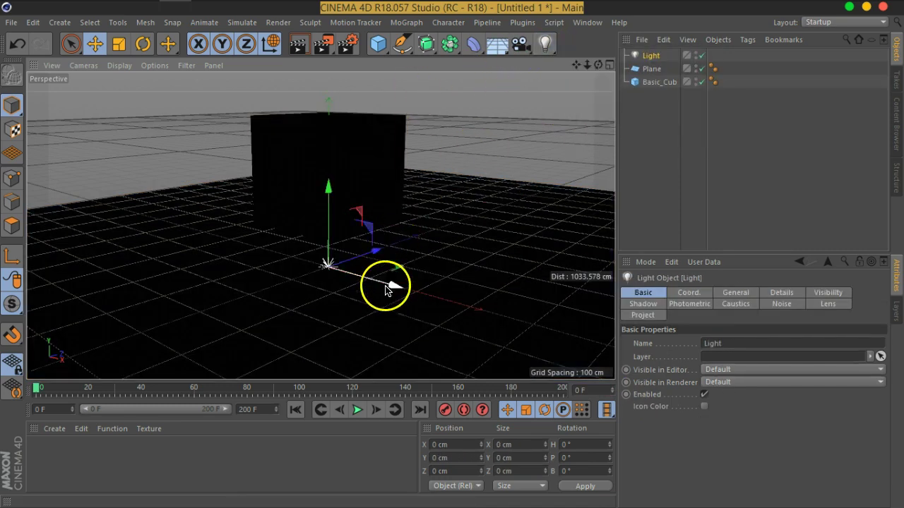
# Step: Position the light at X 260.689 cm, Y 435.71 cm above the scene
pyautogui.moveTo(387, 288); pyautogui.dragTo(494, 306)
pyautogui.moveTo(420, 252); pyautogui.dragTo(420, 137)
pyautogui.press('F5')
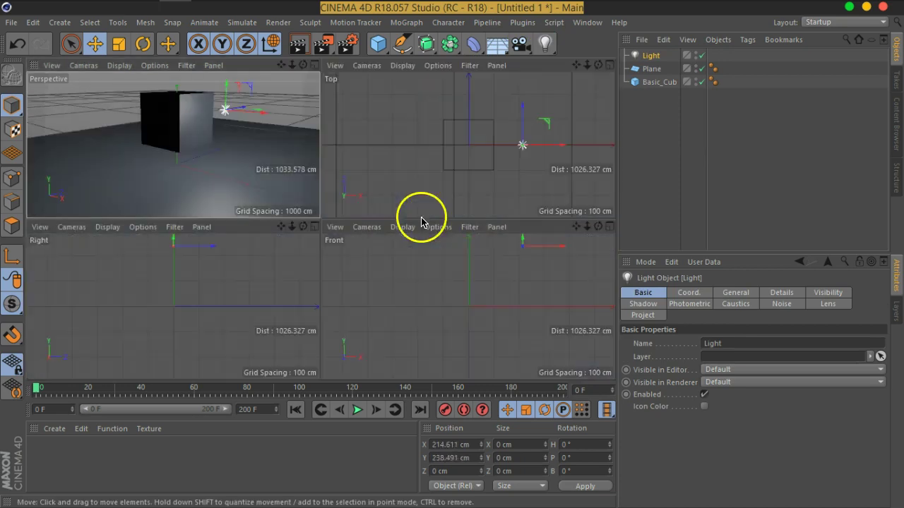
pyautogui.middleClick(246, 145)
pyautogui.moveTo(434, 204)
pyautogui.keyDown('alt'); pyautogui.mouseDown()
pyautogui.moveTo(414, 256)
pyautogui.moveTo(456, 297)
pyautogui.moveTo(414, 202)
pyautogui.mouseUp(); pyautogui.keyUp('alt')
pyautogui.moveTo(339, 157); pyautogui.dragTo(329, 91)
pyautogui.moveTo(398, 165); pyautogui.dragTo(421, 175)
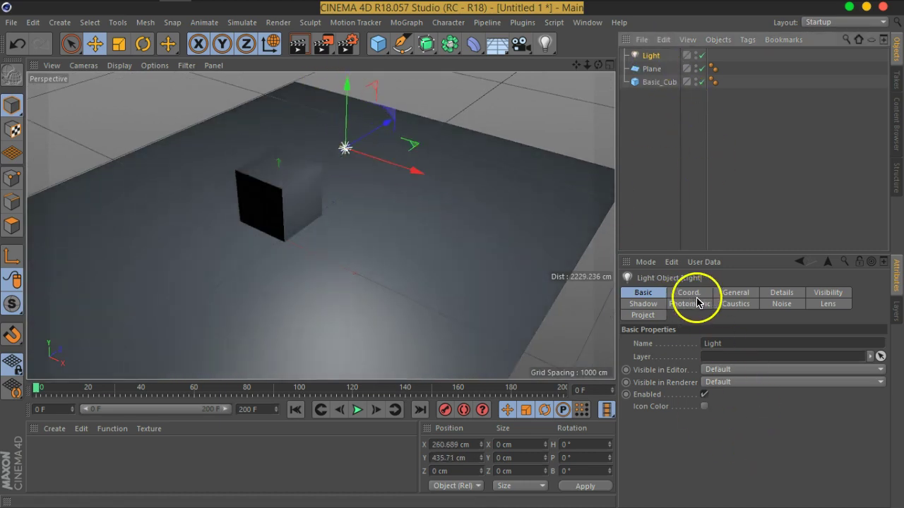
# Step: Set the light's Shadow type to Area
pyautogui.click(730, 294)
pyautogui.click(707, 446)
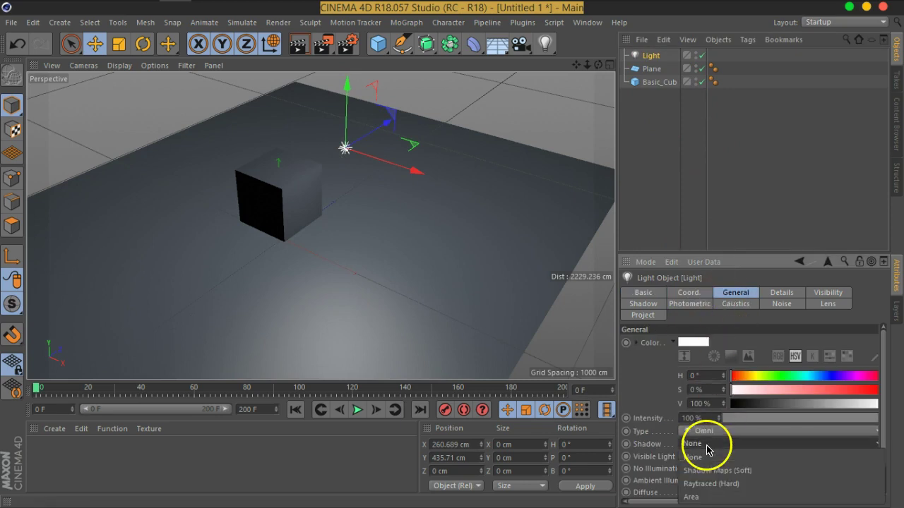
pyautogui.click(710, 497)
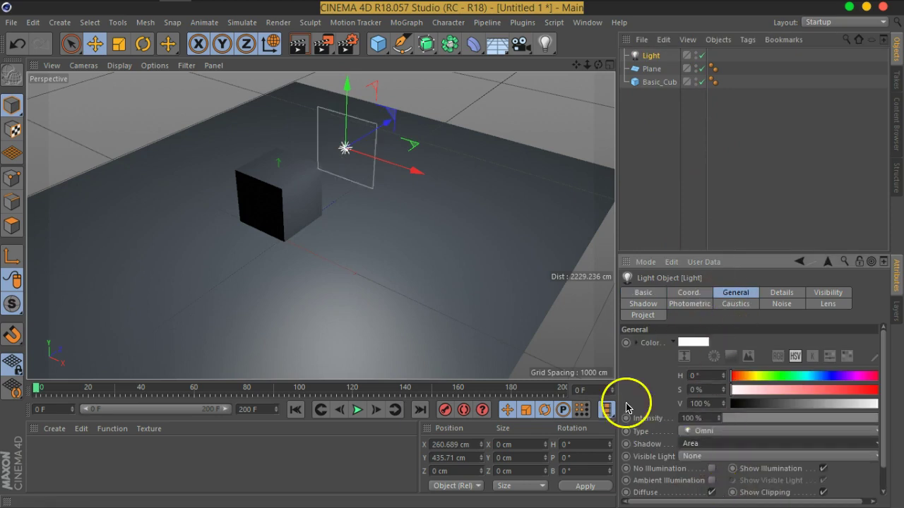
pyautogui.moveTo(396, 245)
pyautogui.keyDown('alt'); pyautogui.mouseDown()
pyautogui.moveTo(412, 248)
pyautogui.moveTo(344, 208)
pyautogui.moveTo(393, 237)
pyautogui.mouseUp(); pyautogui.keyUp('alt')
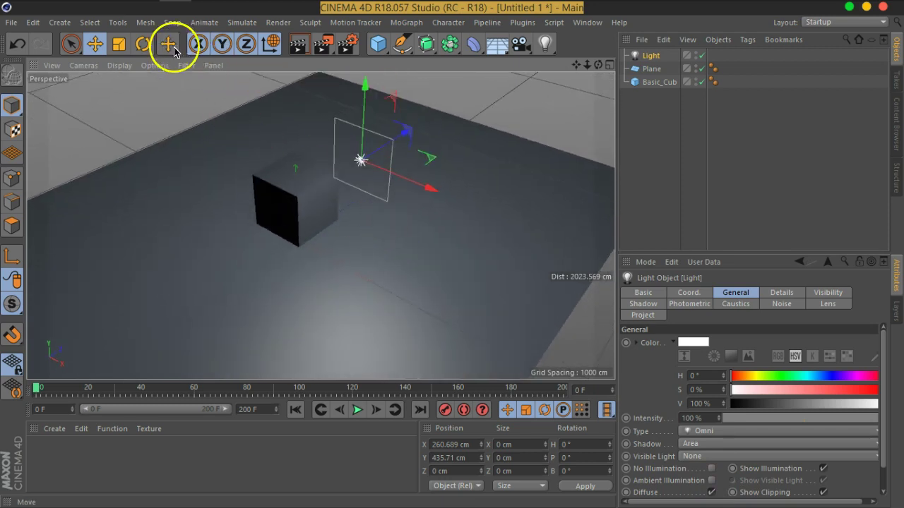
# Step: Rotate the light to H 93.656°, P -37.575° and test-render the view
pyautogui.click(143, 44)
pyautogui.moveTo(368, 194)
pyautogui.mouseDown()
pyautogui.moveTo(460, 158)
pyautogui.moveTo(414, 151)
pyautogui.moveTo(331, 113)
pyautogui.mouseUp()
pyautogui.click(300, 45)
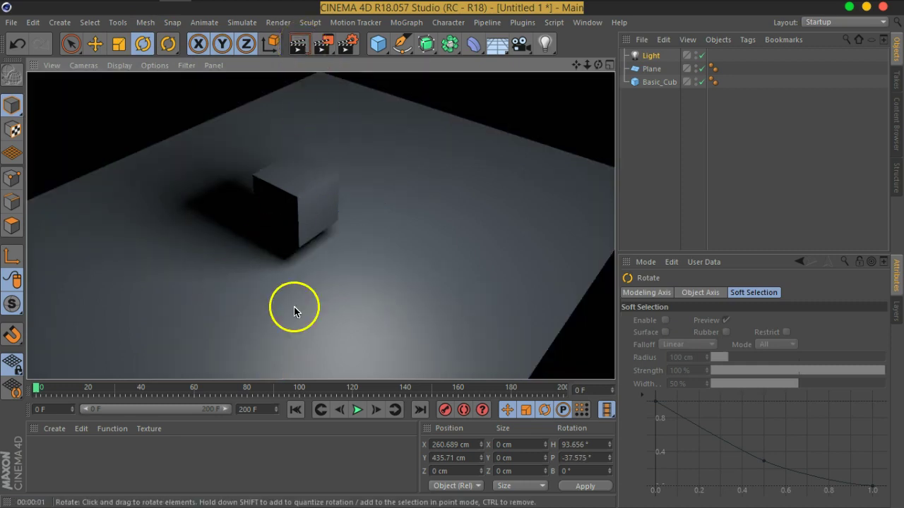
# Step: Hide Basic_Cub in the editor and render the view again
pyautogui.click(649, 153)
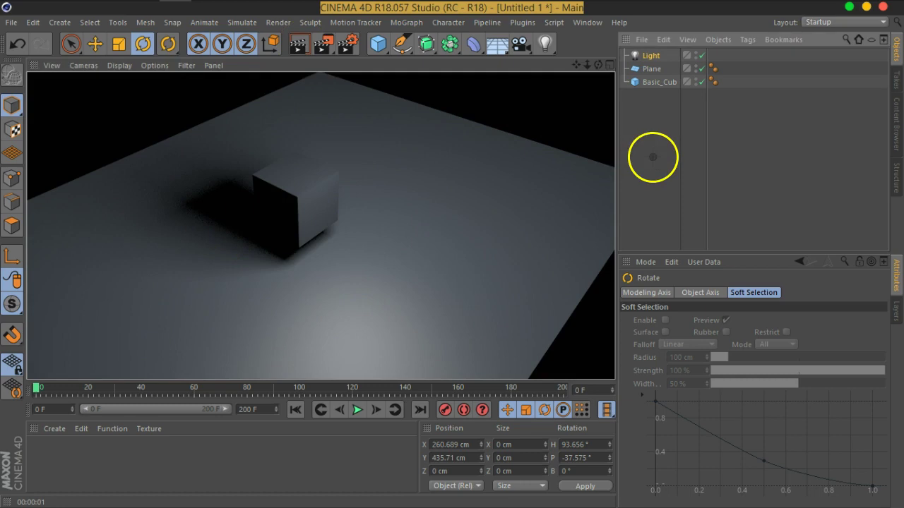
pyautogui.click(666, 83)
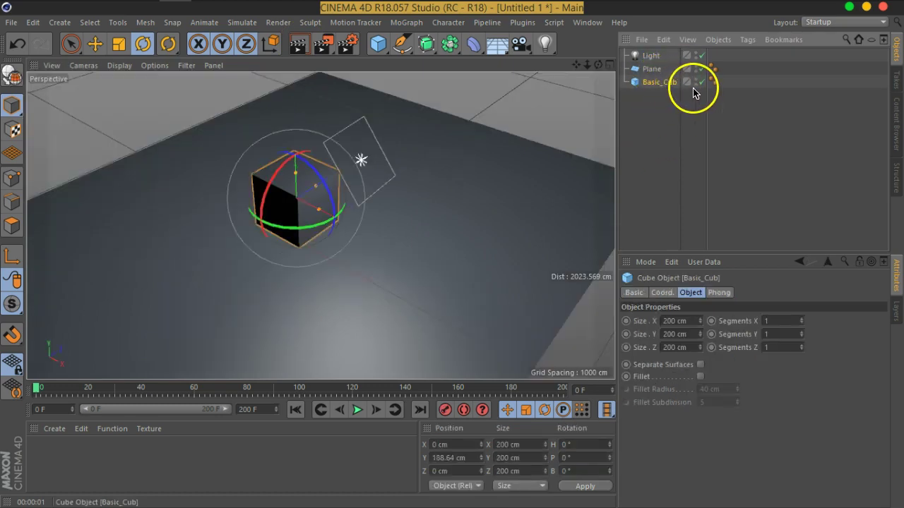
pyautogui.click(696, 81)
pyautogui.click(639, 131)
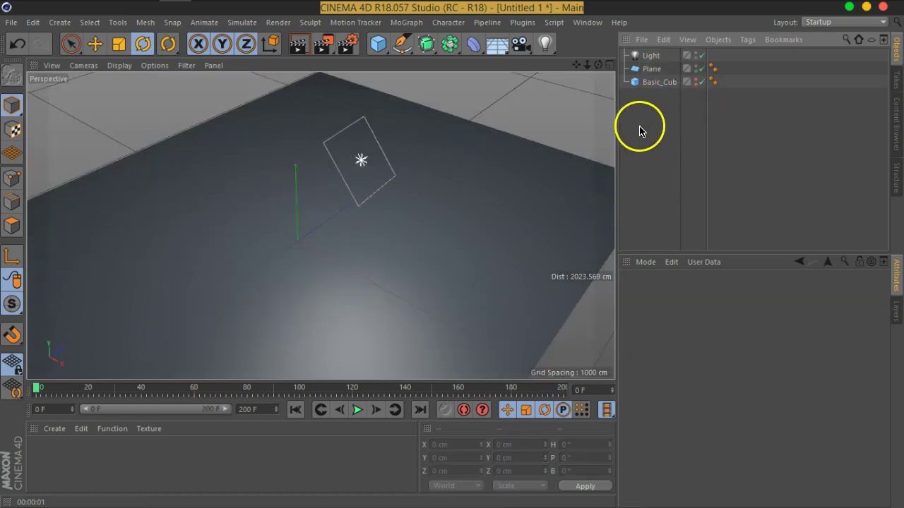
pyautogui.click(299, 45)
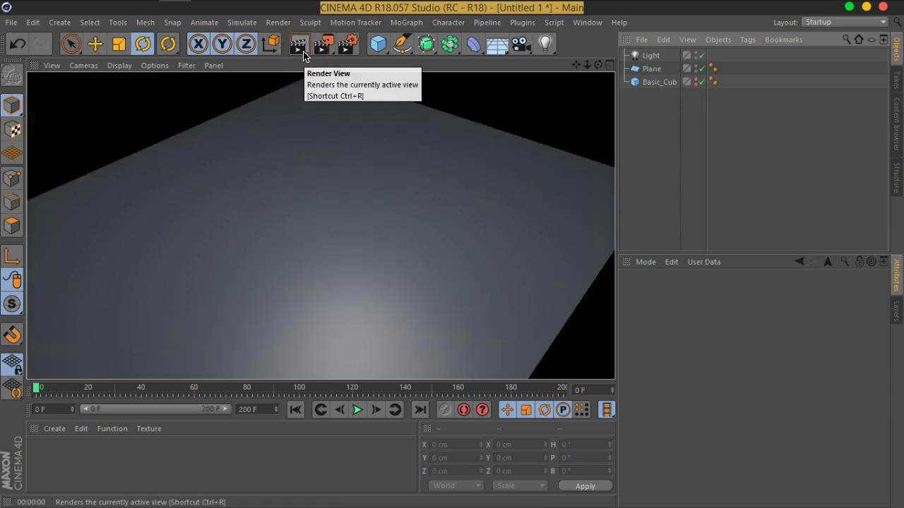
# Step: Render with the cube disabled, then re-enable the cube and select the light
pyautogui.click(696, 84)
pyautogui.click(696, 80)
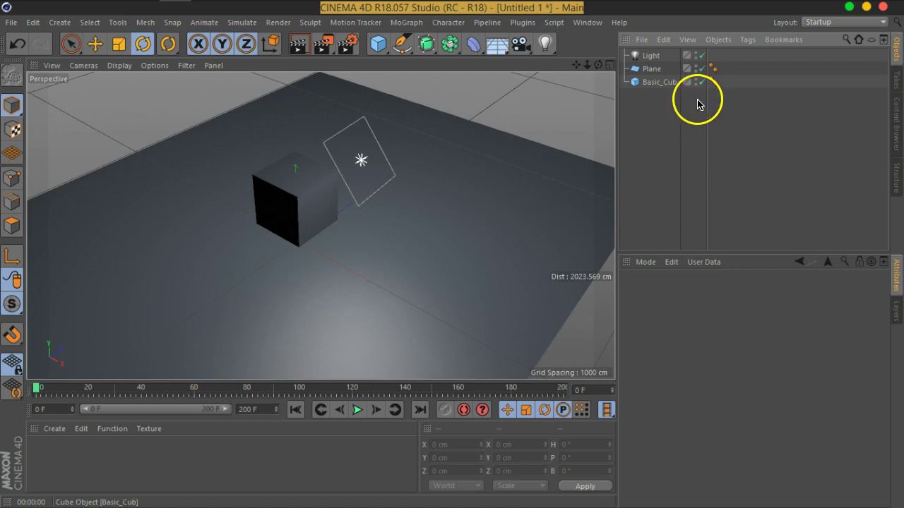
pyautogui.click(702, 83)
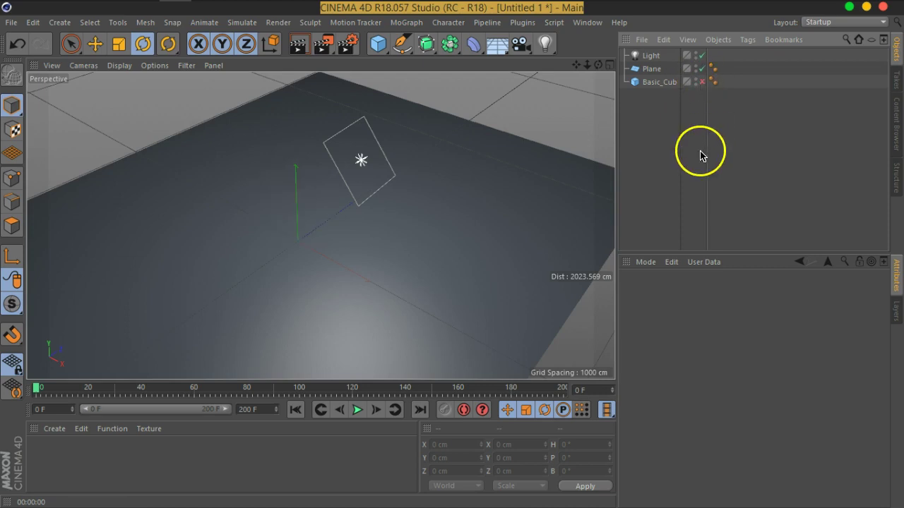
pyautogui.click(297, 49)
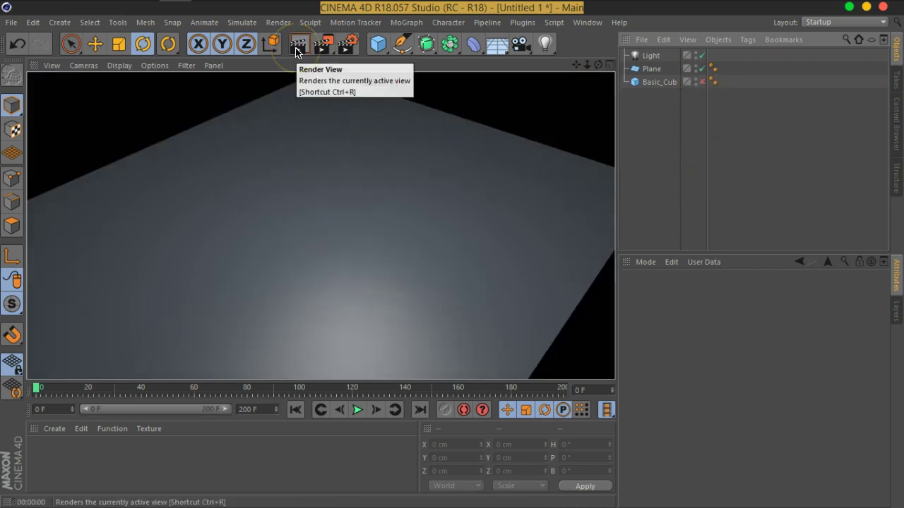
pyautogui.click(702, 82)
pyautogui.click(661, 82)
pyautogui.click(650, 56)
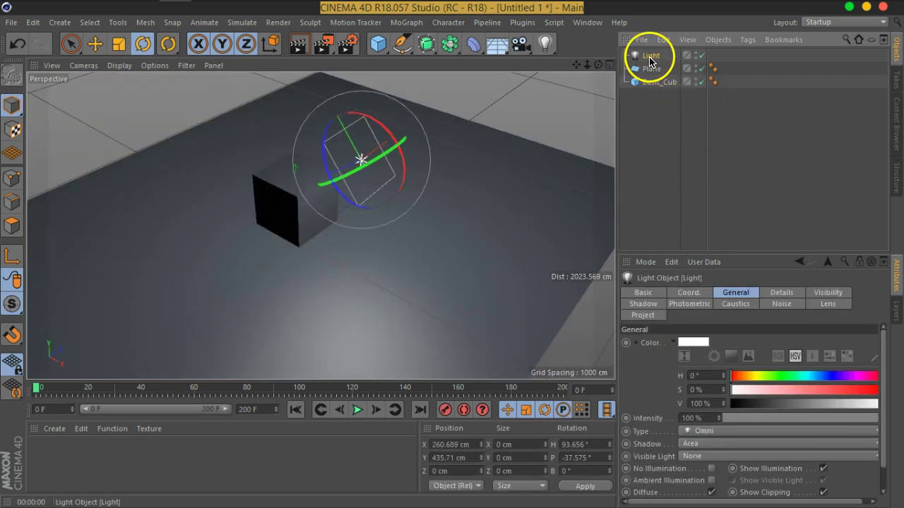
# Step: Delete the light and push Basic_Cub far along Z to 1404.42 cm
pyautogui.press('Delete')
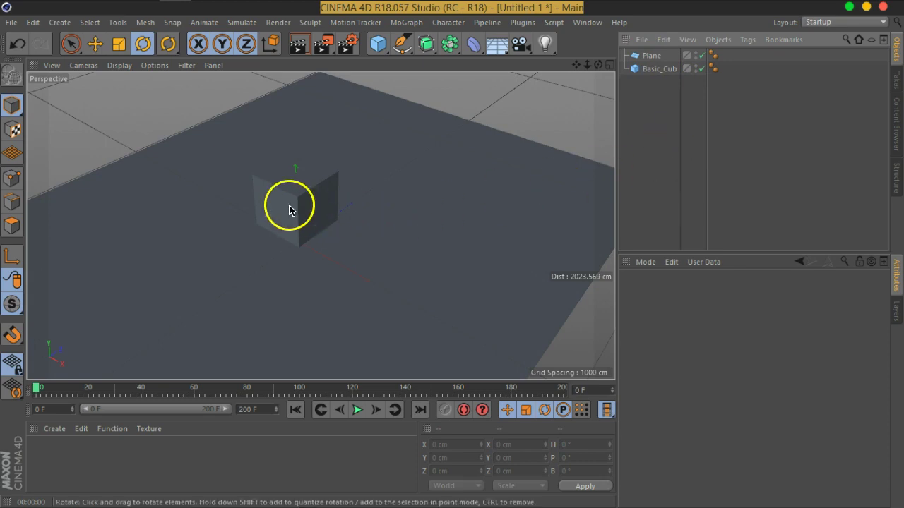
pyautogui.click(662, 70)
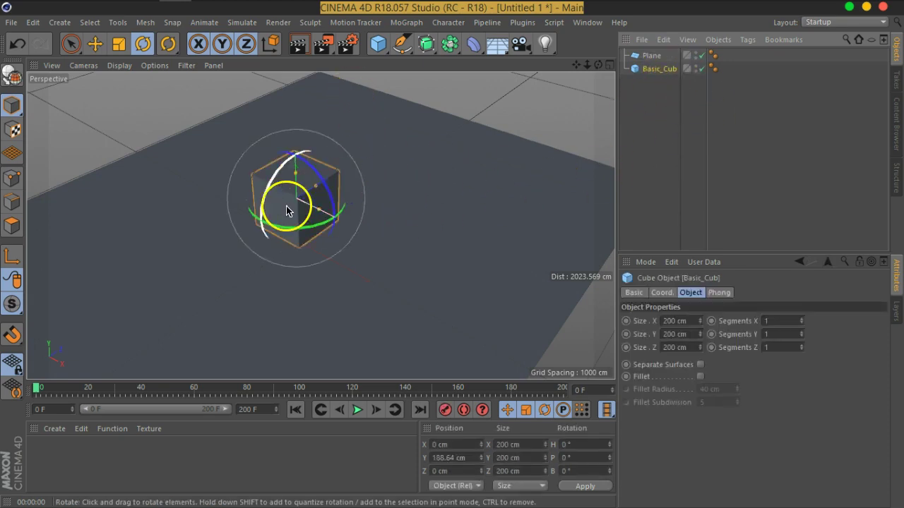
pyautogui.click(94, 44)
pyautogui.moveTo(341, 181)
pyautogui.mouseDown()
pyautogui.moveTo(440, 111)
pyautogui.moveTo(448, 212)
pyautogui.moveTo(428, 210)
pyautogui.mouseUp()
pyautogui.hotkey('ctrl', 'z')
pyautogui.middleClick(417, 281)
pyautogui.middleClick(242, 162)
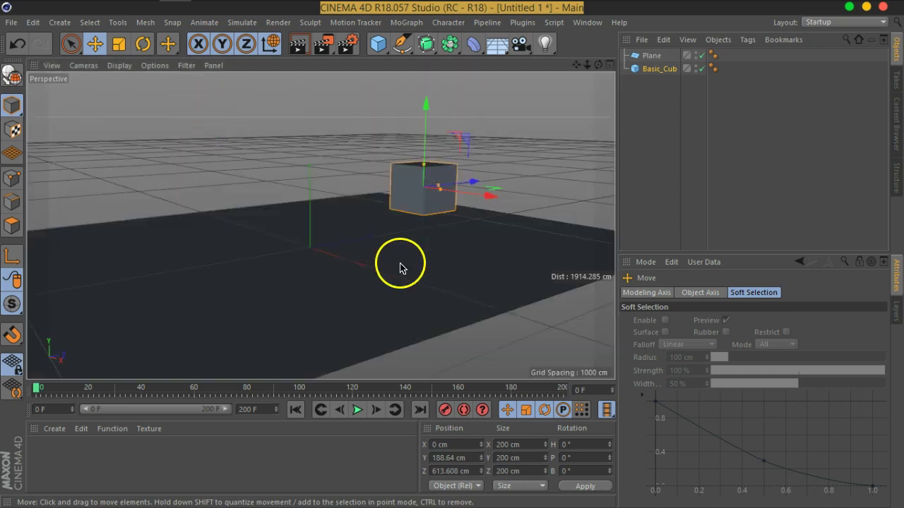
pyautogui.keyDown('alt'); pyautogui.moveTo(399, 262); pyautogui.dragTo(388, 259); pyautogui.keyUp('alt')
pyautogui.moveTo(464, 181)
pyautogui.mouseDown()
pyautogui.moveTo(559, 147)
pyautogui.moveTo(574, 169)
pyautogui.mouseUp()
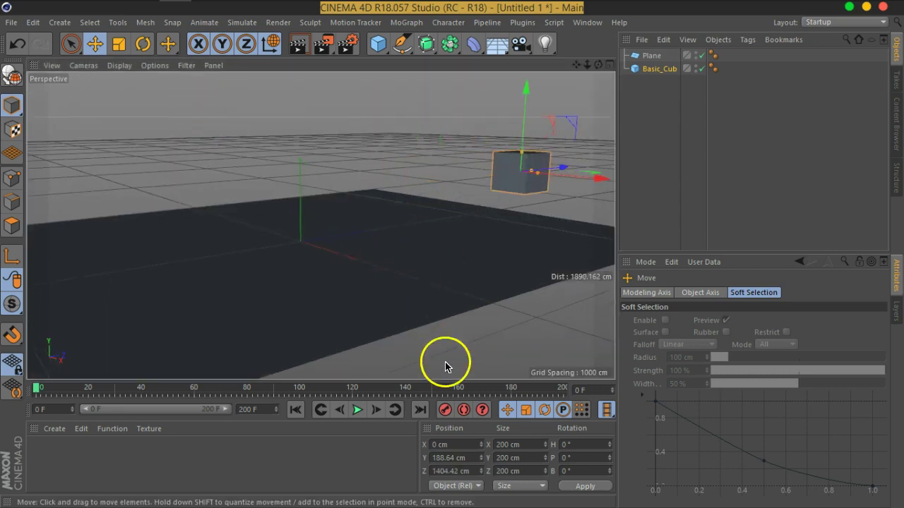
# Step: Autokey a Z move of the cube at frame 20, scrub back, and turn Autokeying off
pyautogui.click(463, 410)
pyautogui.moveTo(39, 387); pyautogui.dragTo(87, 387)
pyautogui.moveTo(561, 165); pyautogui.dragTo(14, 299)
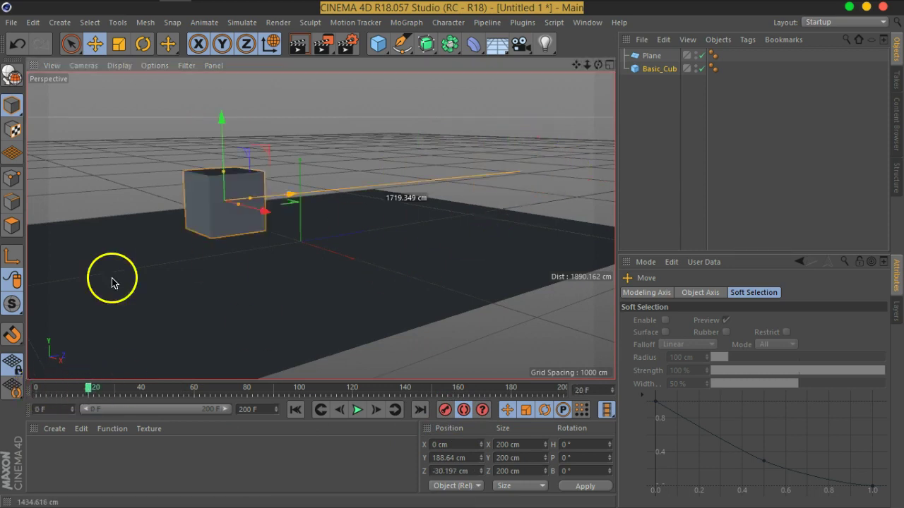
pyautogui.moveTo(84, 398); pyautogui.dragTo(30, 404)
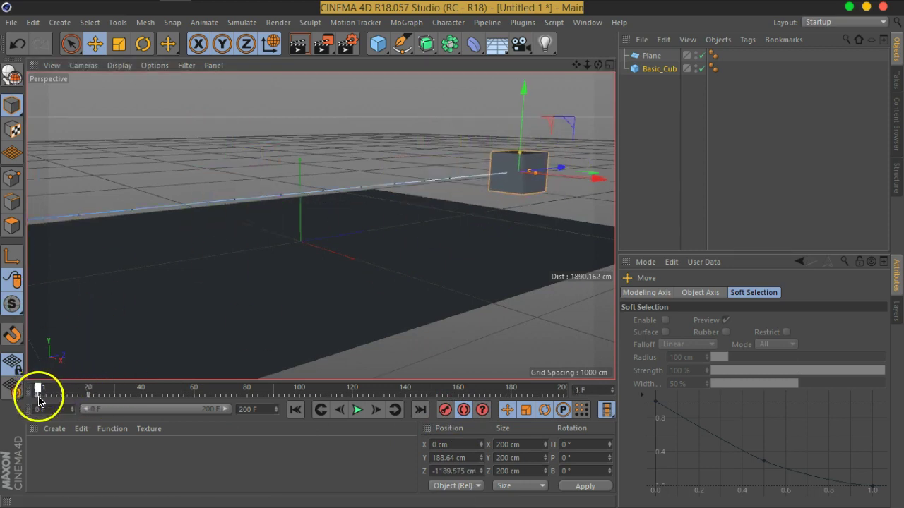
pyautogui.click(463, 409)
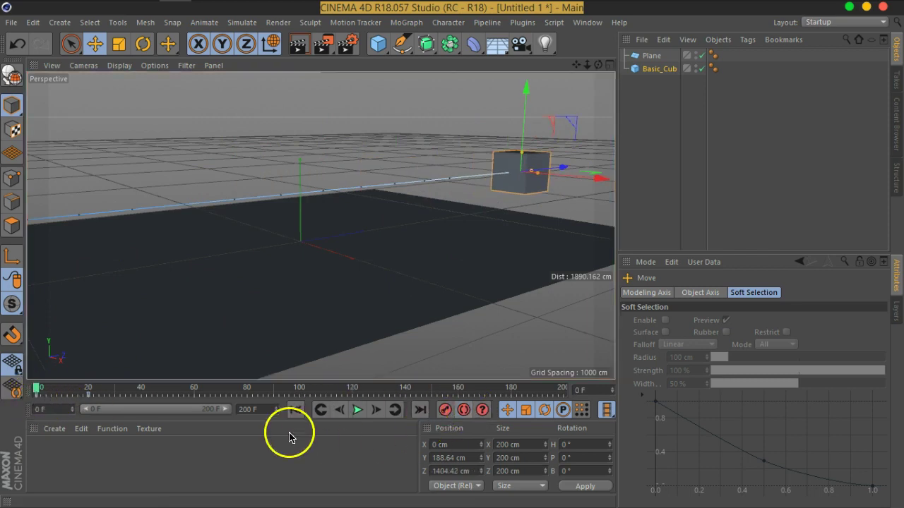
# Step: Add a Sphere with a 50 cm radius and raise it to Y 178.931 cm
pyautogui.click(378, 44)
pyautogui.click(639, 87)
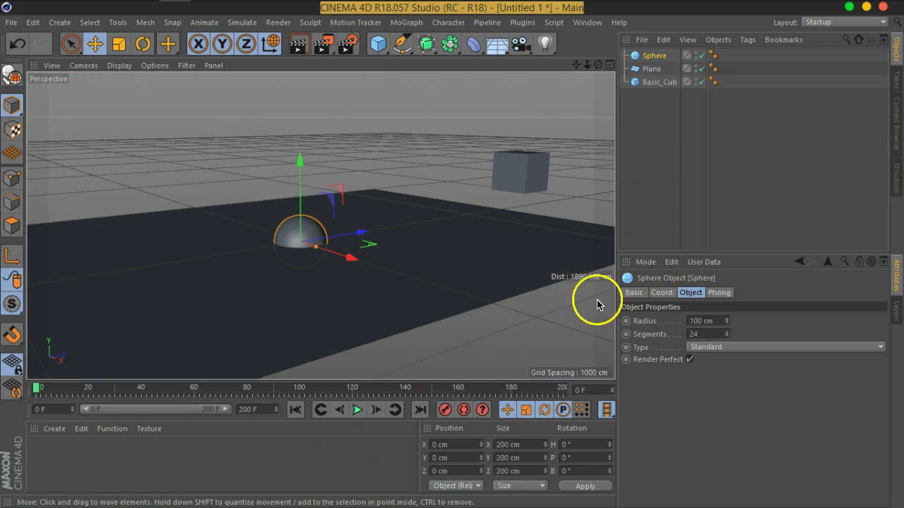
pyautogui.click(707, 321)
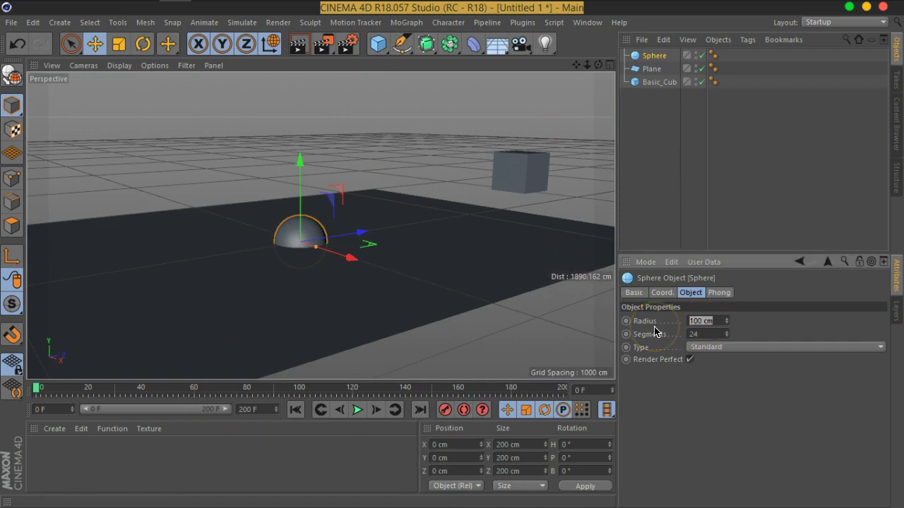
pyautogui.write('25')
pyautogui.press('Return')
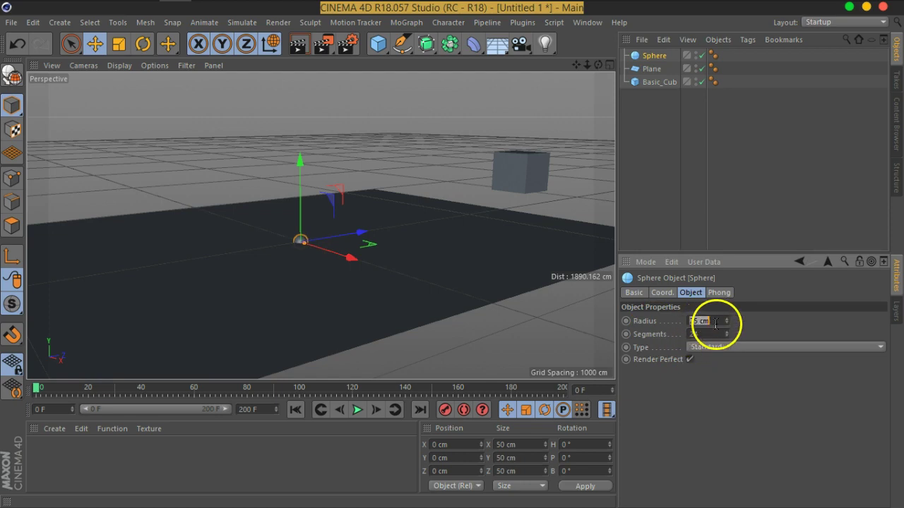
pyautogui.write('50')
pyautogui.click(387, 284)
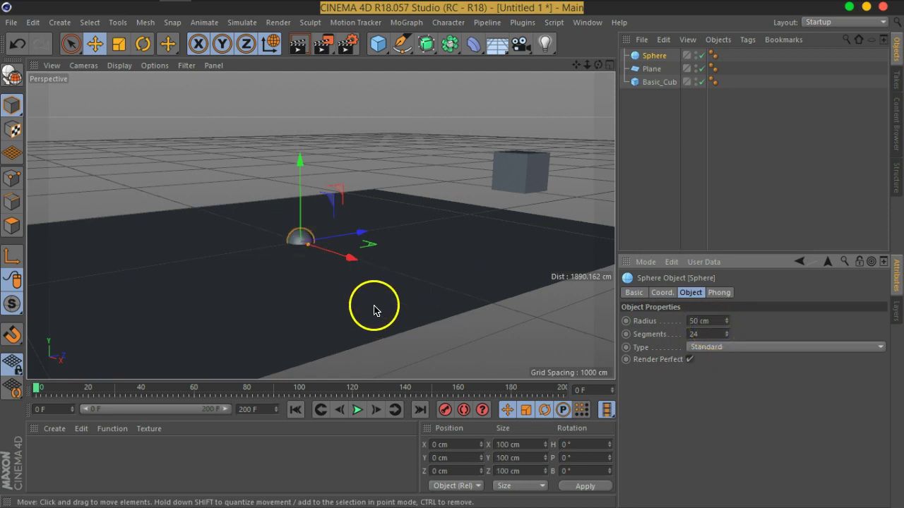
pyautogui.moveTo(303, 205); pyautogui.dragTo(303, 159)
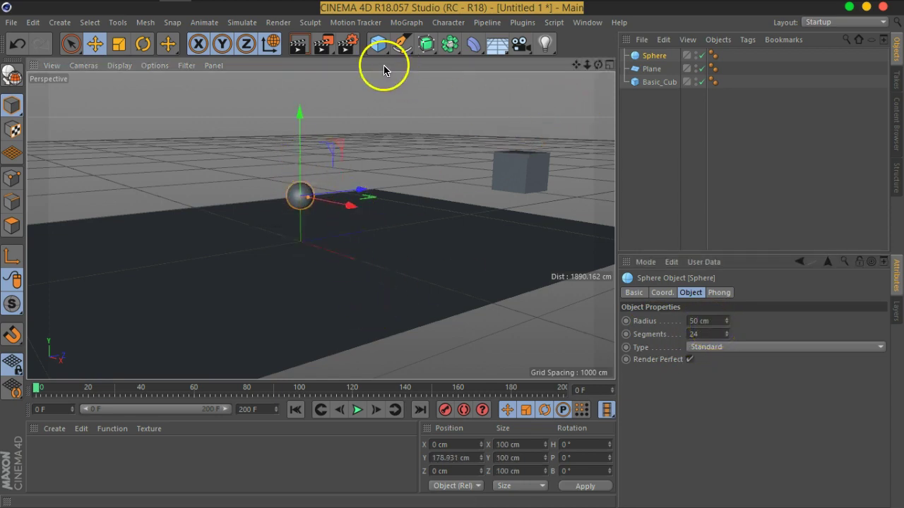
pyautogui.click(404, 23)
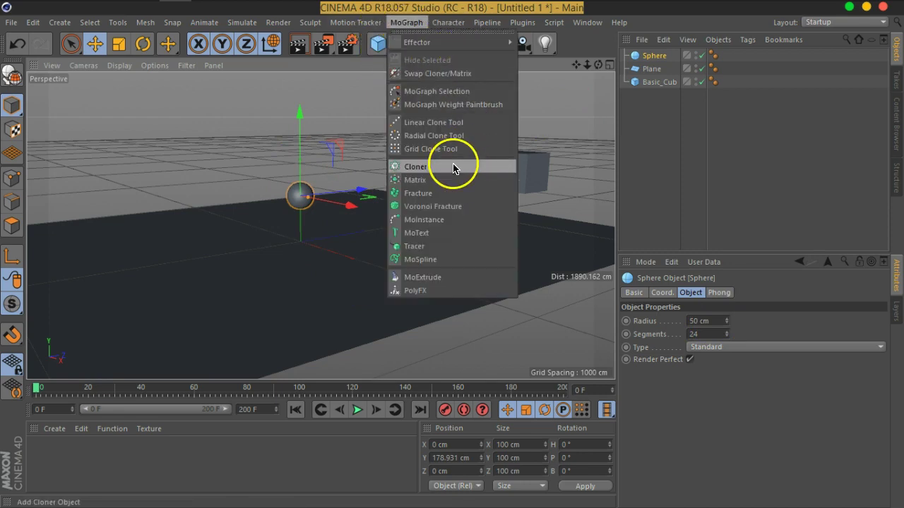
# Step: Clone the sphere in a 3×3×3 Grid Array sized 631.275 × 377.859 × 200 cm
pyautogui.keyDown('alt'); pyautogui.click(454, 168); pyautogui.keyUp('alt')
pyautogui.click(706, 321)
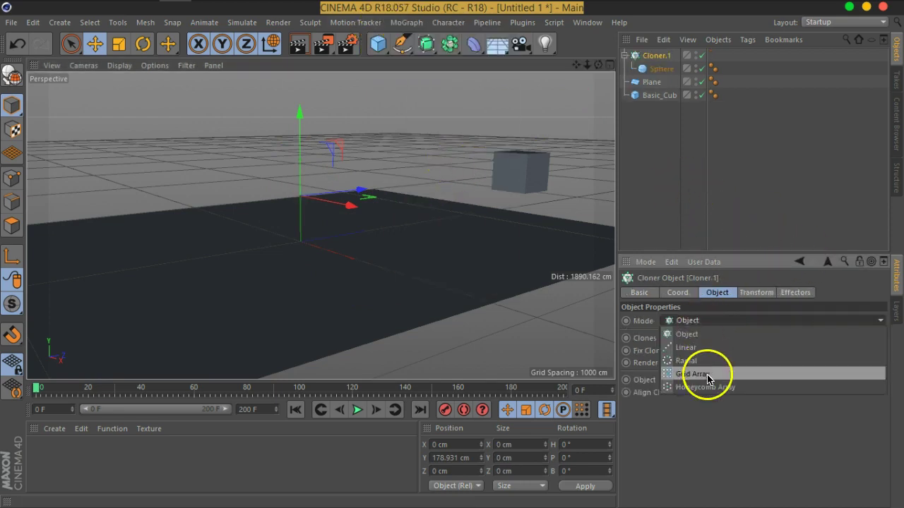
pyautogui.click(708, 374)
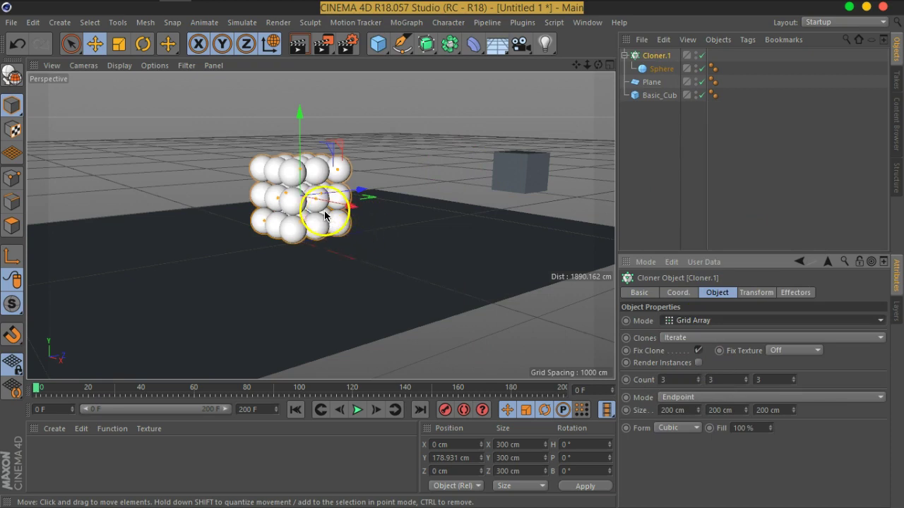
pyautogui.moveTo(318, 198)
pyautogui.mouseDown()
pyautogui.moveTo(329, 178)
pyautogui.moveTo(304, 157)
pyautogui.moveTo(309, 120)
pyautogui.mouseUp()
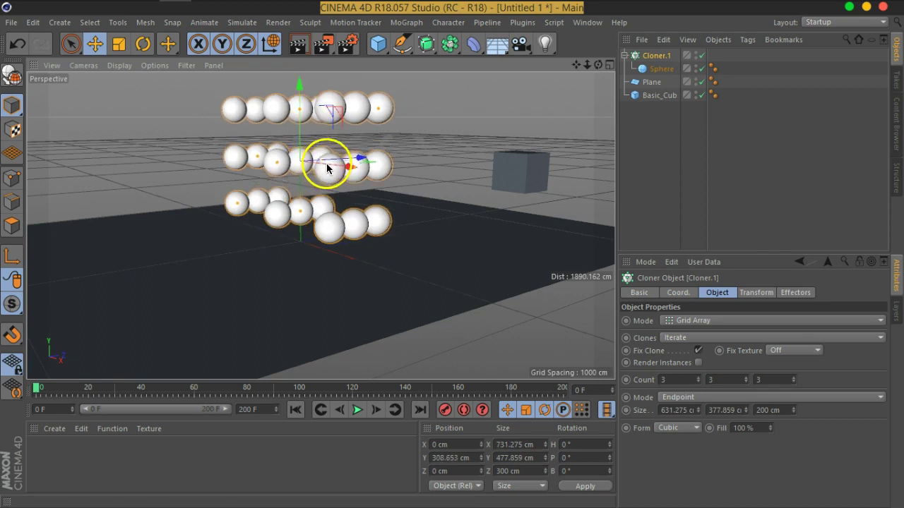
pyautogui.moveTo(327, 167); pyautogui.dragTo(353, 196)
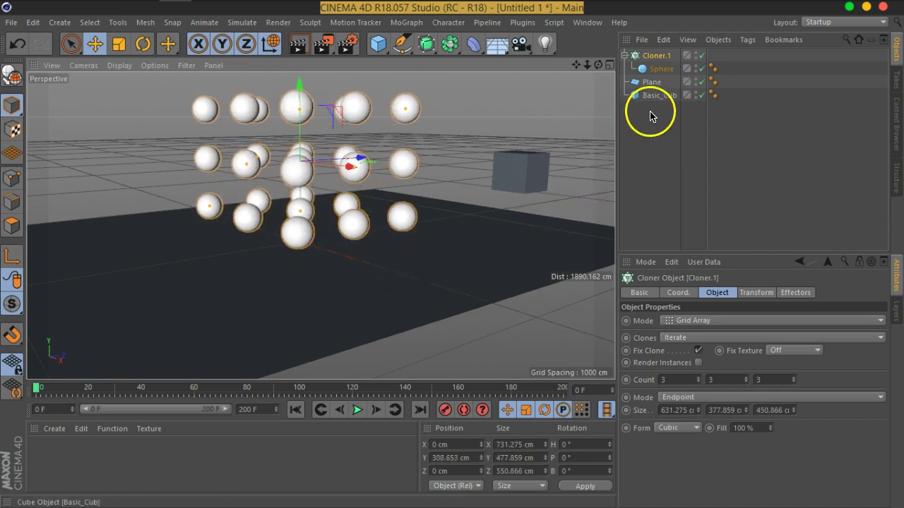
# Step: Add a Rigid Body tag to Cloner.1 with Trigger set to On Collision
pyautogui.rightClick(656, 55)
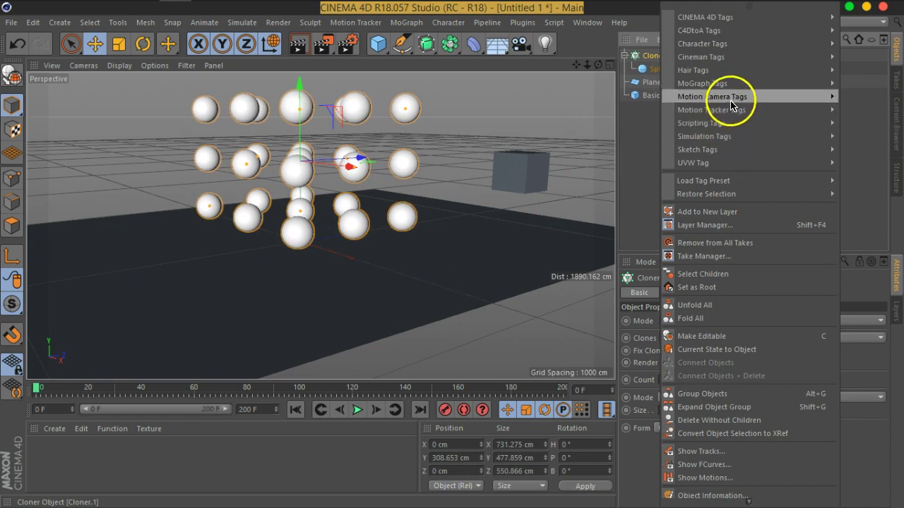
pyautogui.click(640, 136)
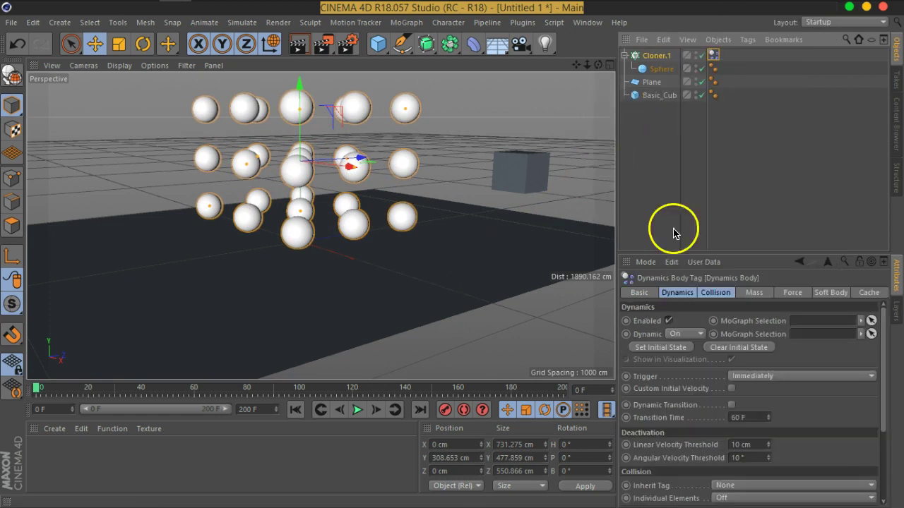
pyautogui.moveTo(733, 252); pyautogui.dragTo(736, 161)
pyautogui.click(738, 285)
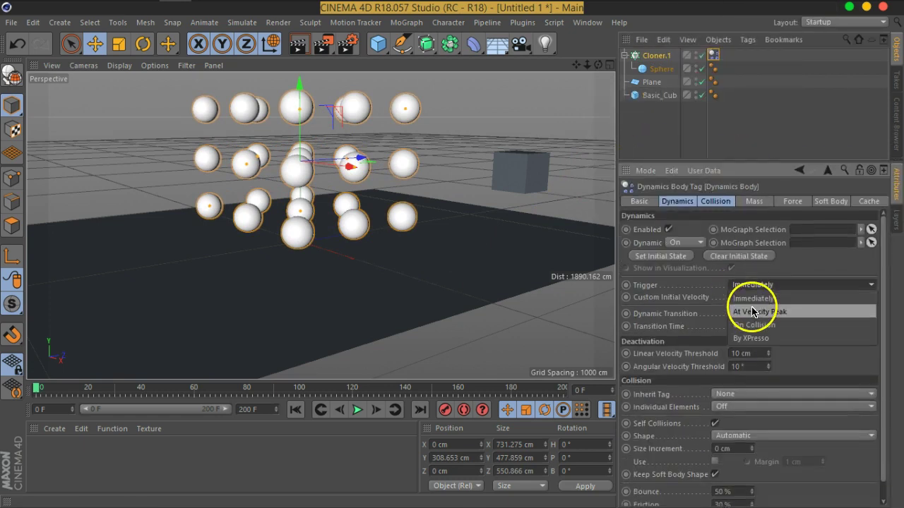
pyautogui.click(763, 326)
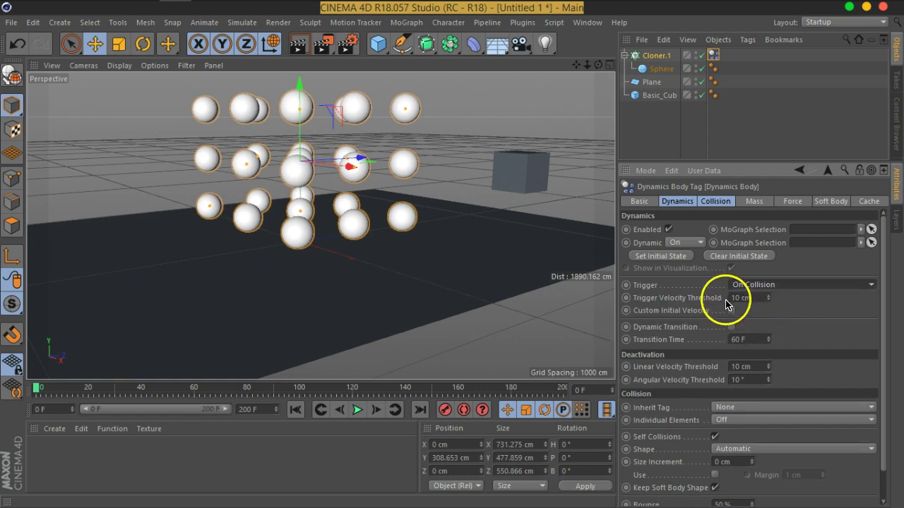
# Step: Set the tag's Collision Individual Elements to All, keeping Tag Inheritance at None
pyautogui.click(718, 204)
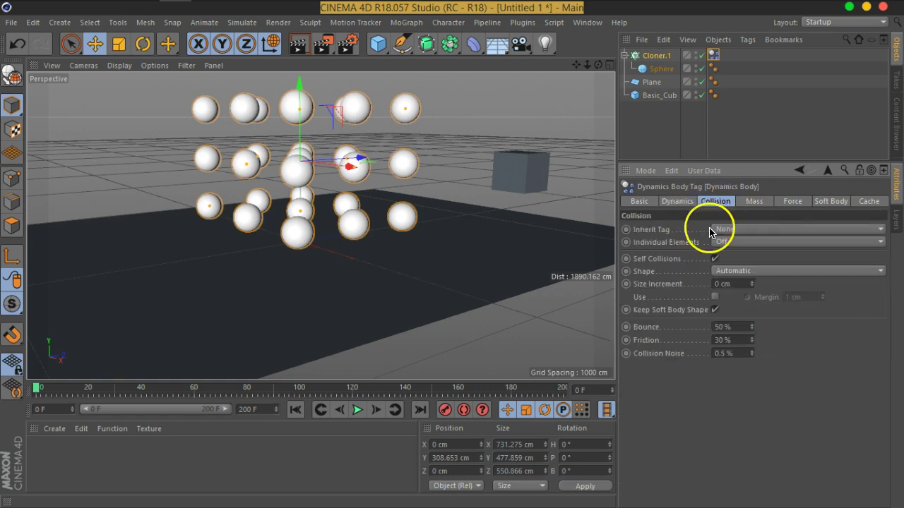
pyautogui.click(742, 231)
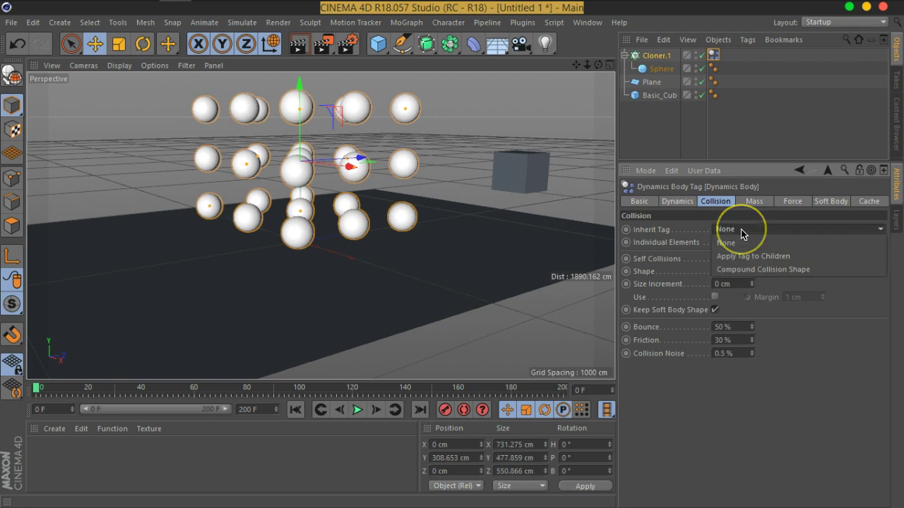
pyautogui.click(742, 231)
pyautogui.click(742, 243)
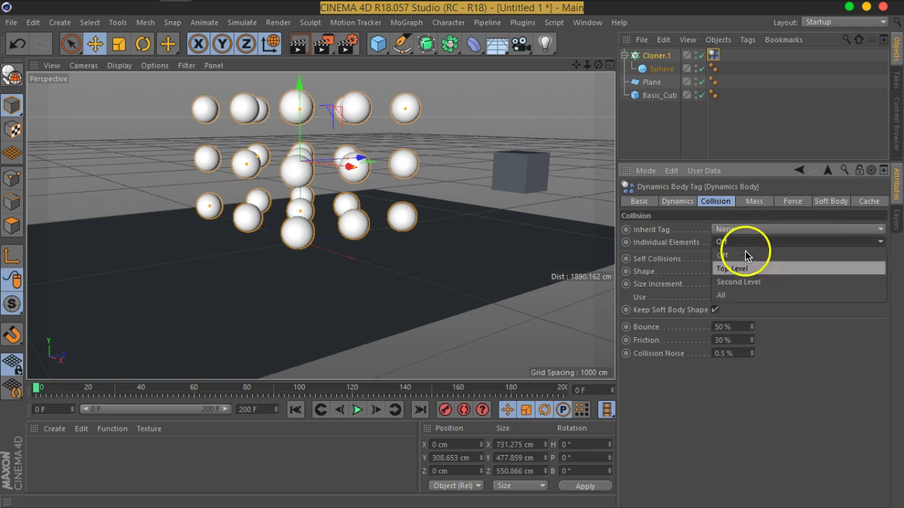
pyautogui.click(751, 296)
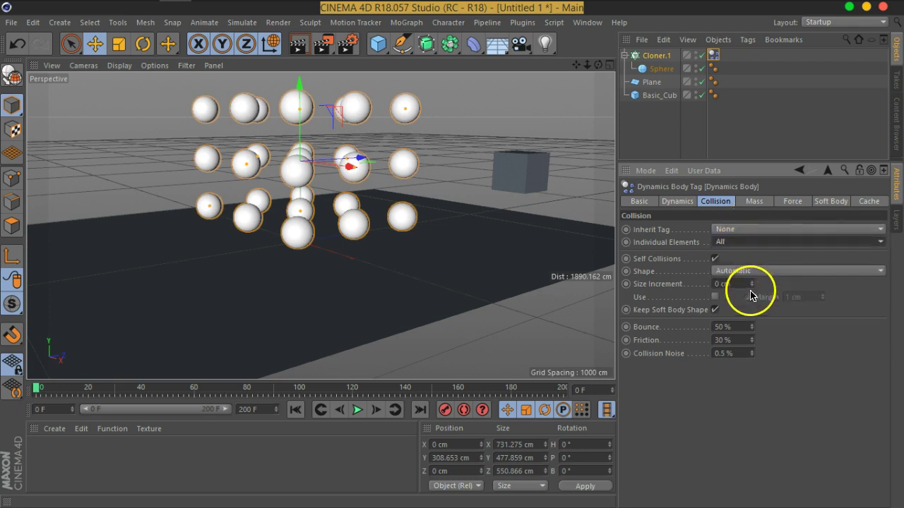
pyautogui.click(750, 127)
# Step: Add a Collider Body tag to Basic_Cub and disable the cube
pyautogui.rightClick(665, 96)
pyautogui.moveTo(710, 137)
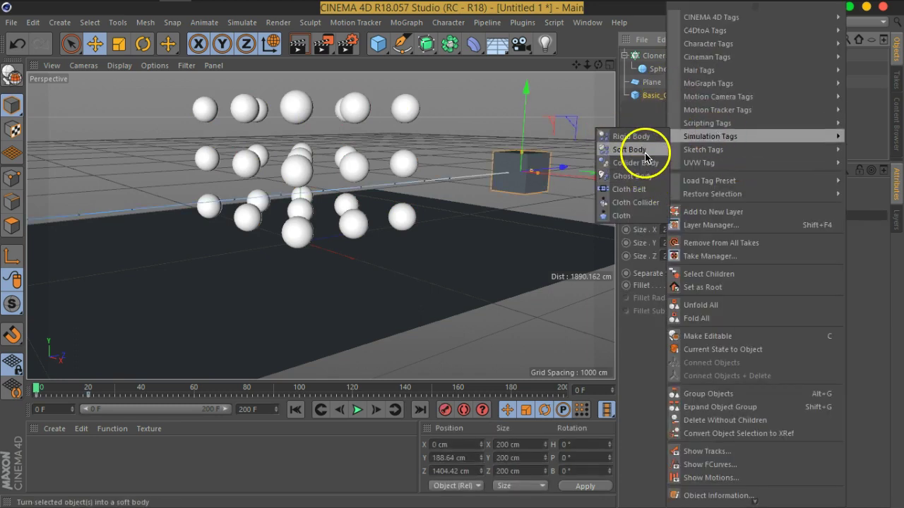
pyautogui.click(639, 162)
pyautogui.click(655, 131)
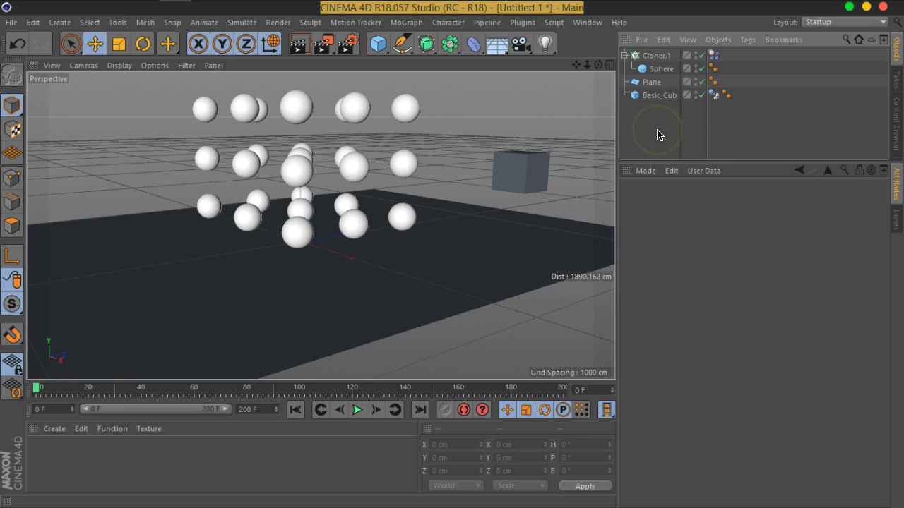
pyautogui.click(702, 96)
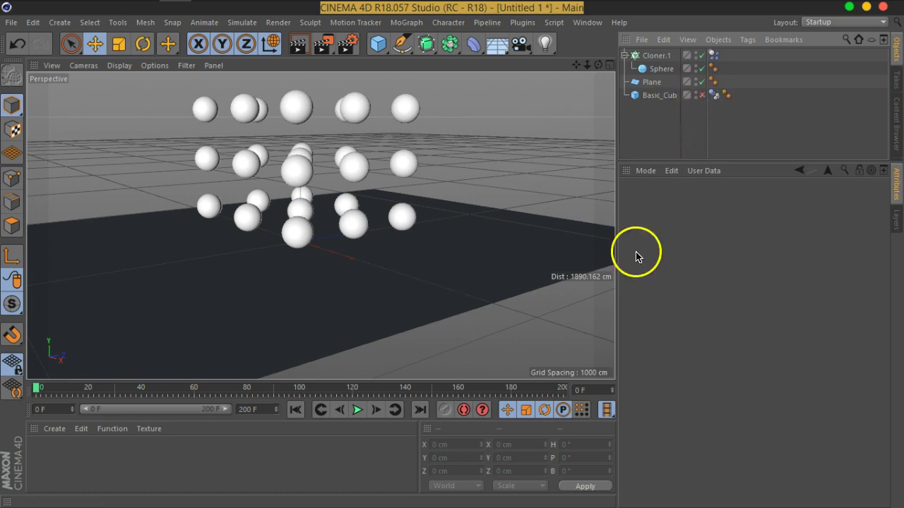
# Step: Play the sphere simulation with the cube disabled, stopping at frame 83 and rewinding to 0
pyautogui.click(357, 412)
pyautogui.click(296, 410)
pyautogui.click(701, 95)
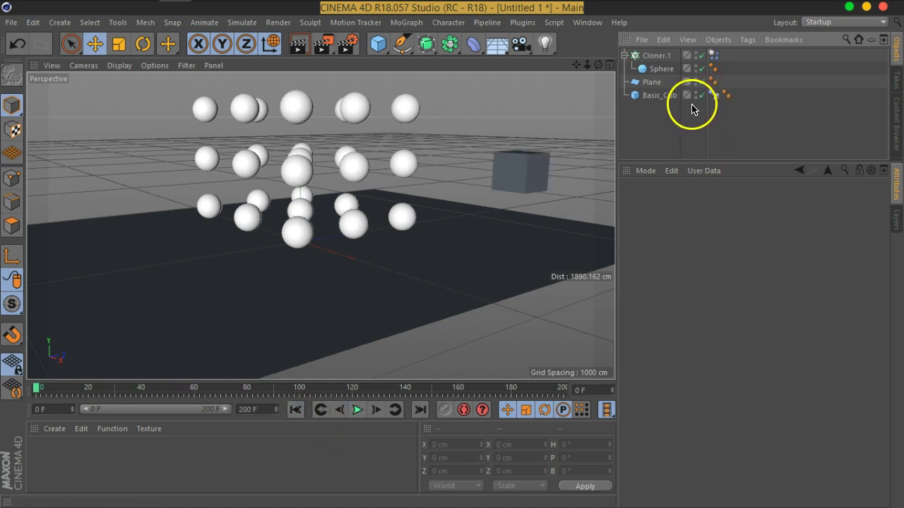
pyautogui.click(697, 95)
pyautogui.click(357, 411)
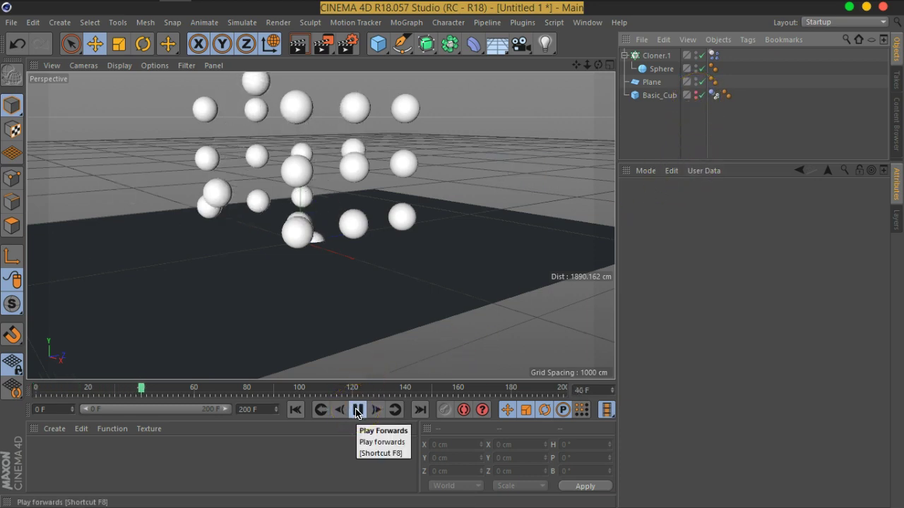
pyautogui.click(357, 410)
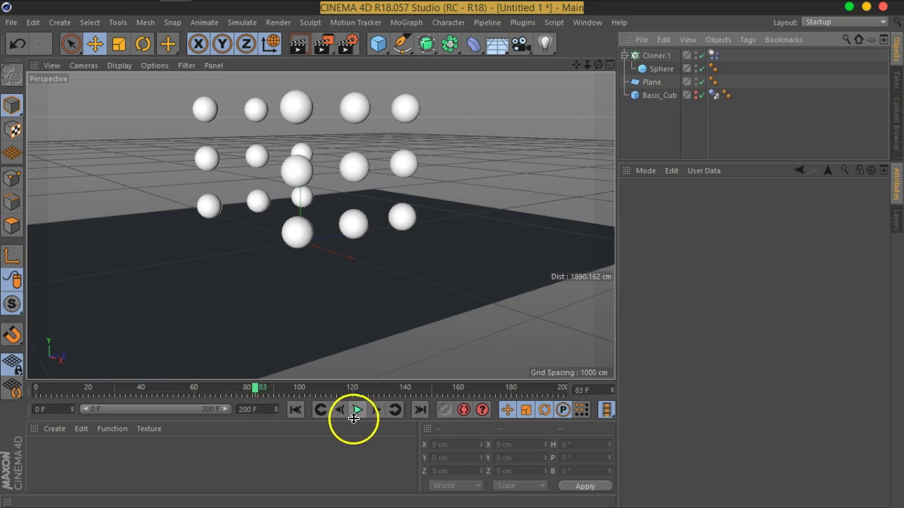
pyautogui.click(295, 410)
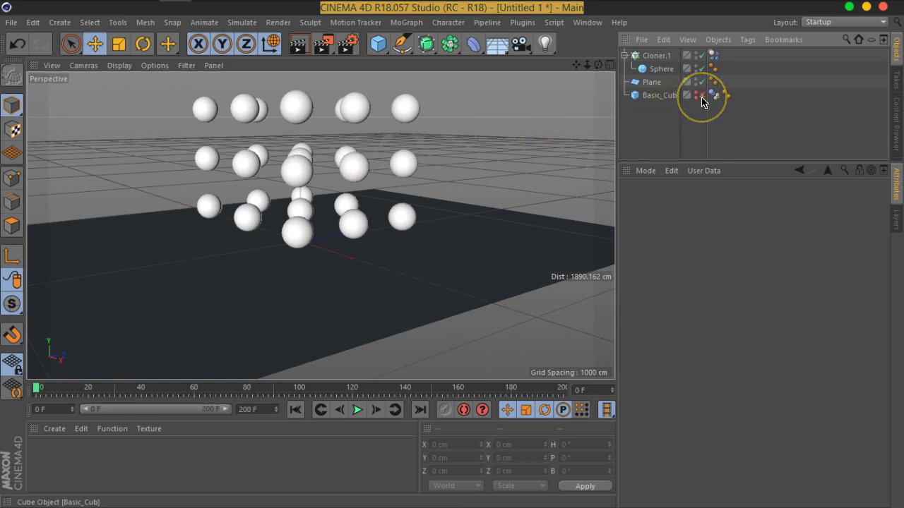
# Step: Delete the Plane and Cloner.1 objects
pyautogui.click(651, 82)
pyautogui.keyDown('ctrl'); pyautogui.click(650, 61); pyautogui.keyUp('ctrl')
pyautogui.press('Delete')
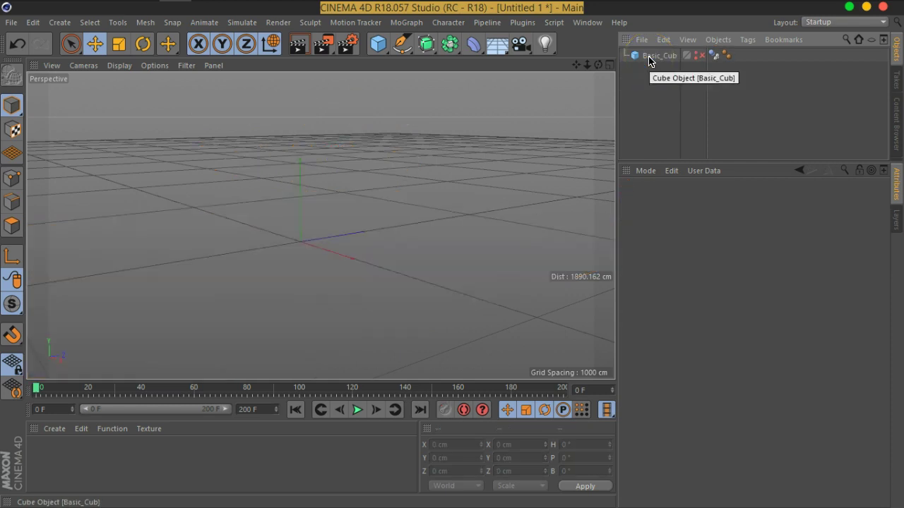
# Step: Delete the Basic_Cub cube as well, leaving the scene empty
pyautogui.click(699, 55)
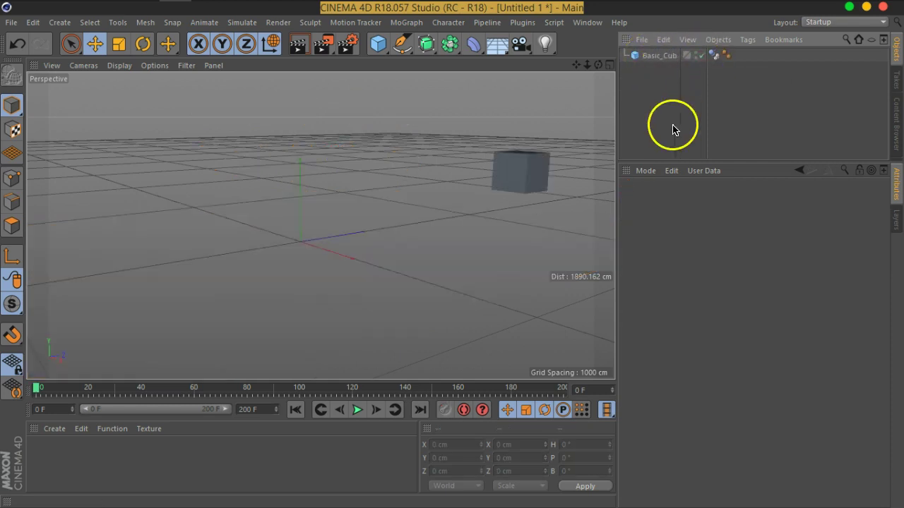
pyautogui.click(716, 56)
pyautogui.click(719, 66)
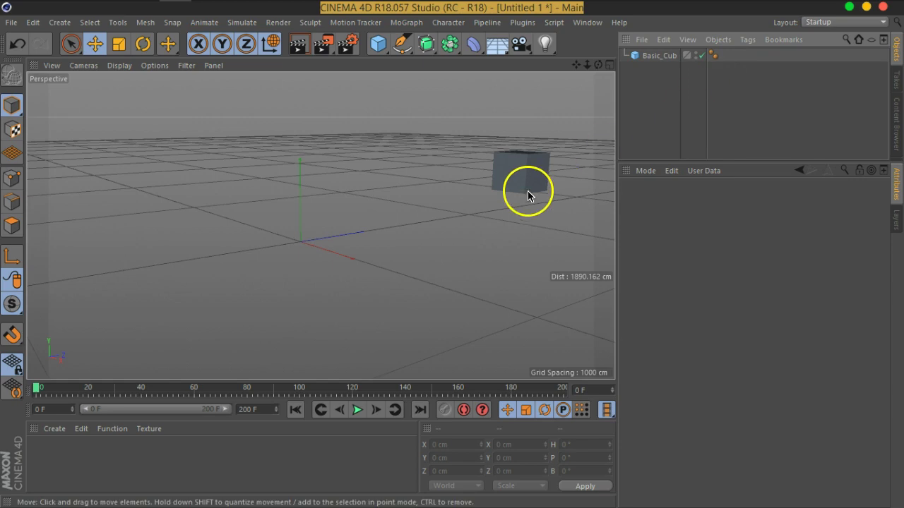
pyautogui.click(656, 56)
pyautogui.press('Delete')
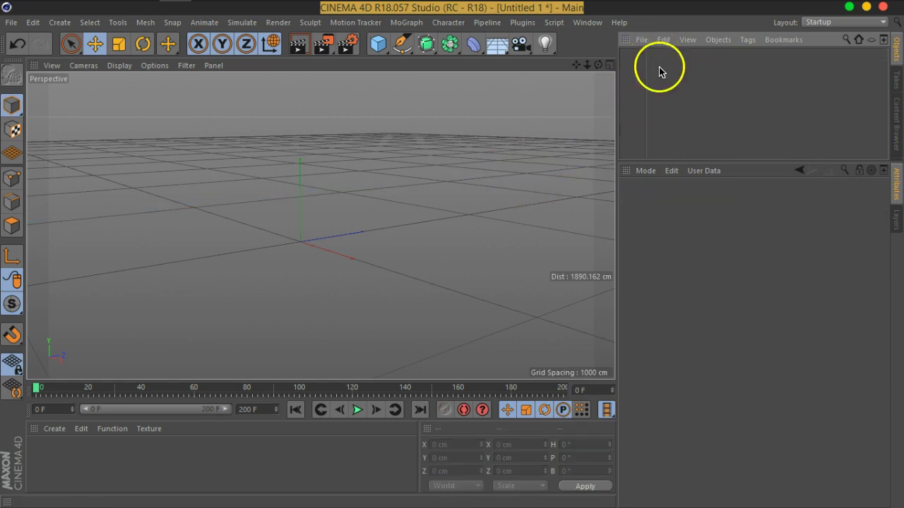
# Step: Reset the viewport camera to its default view with View > Frame Default
pyautogui.moveTo(495, 228)
pyautogui.keyDown('alt'); pyautogui.mouseDown()
pyautogui.moveTo(363, 273)
pyautogui.moveTo(329, 185)
pyautogui.moveTo(377, 280)
pyautogui.moveTo(312, 113)
pyautogui.moveTo(437, 366)
pyautogui.moveTo(402, 238)
pyautogui.moveTo(486, 185)
pyautogui.mouseUp(); pyautogui.keyUp('alt')
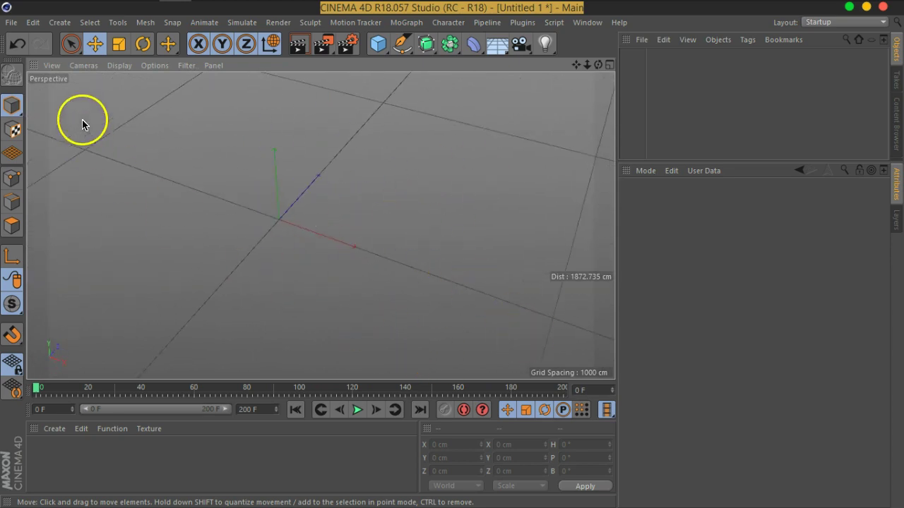
pyautogui.click(52, 66)
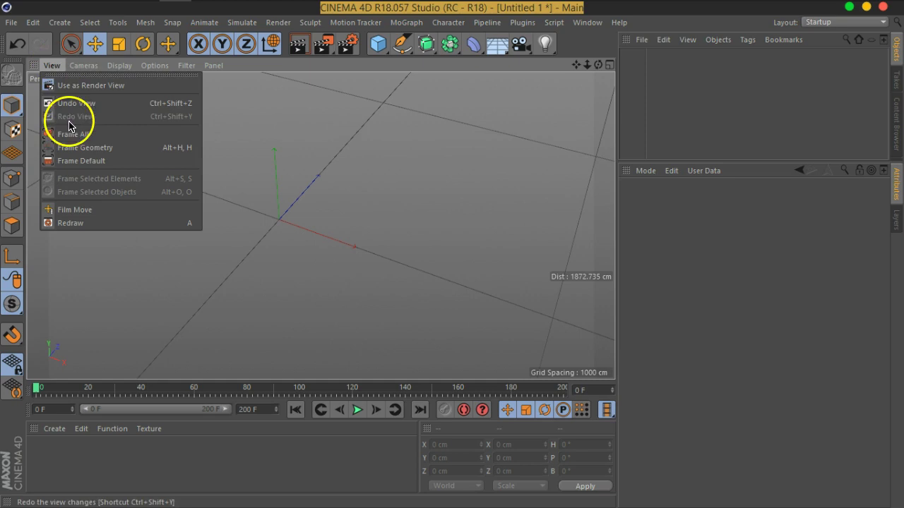
pyautogui.click(86, 168)
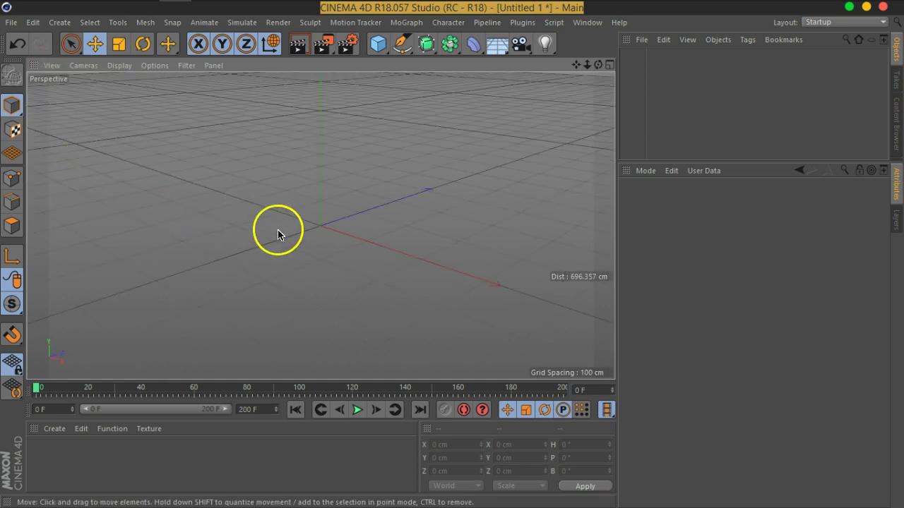
# Step: Add a new 200 cm Cube primitive and show its Basic properties
pyautogui.moveTo(698, 163); pyautogui.dragTo(701, 239)
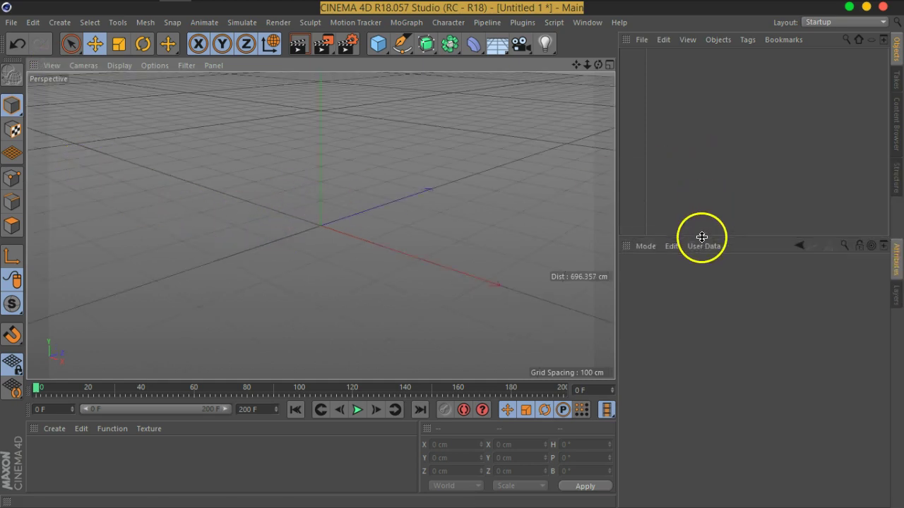
pyautogui.click(378, 44)
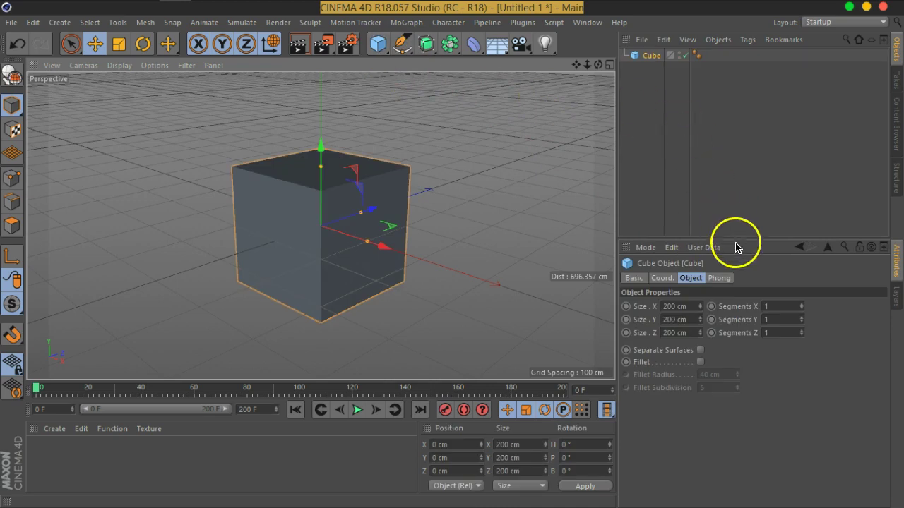
pyautogui.moveTo(734, 239); pyautogui.dragTo(727, 139)
pyautogui.click(633, 177)
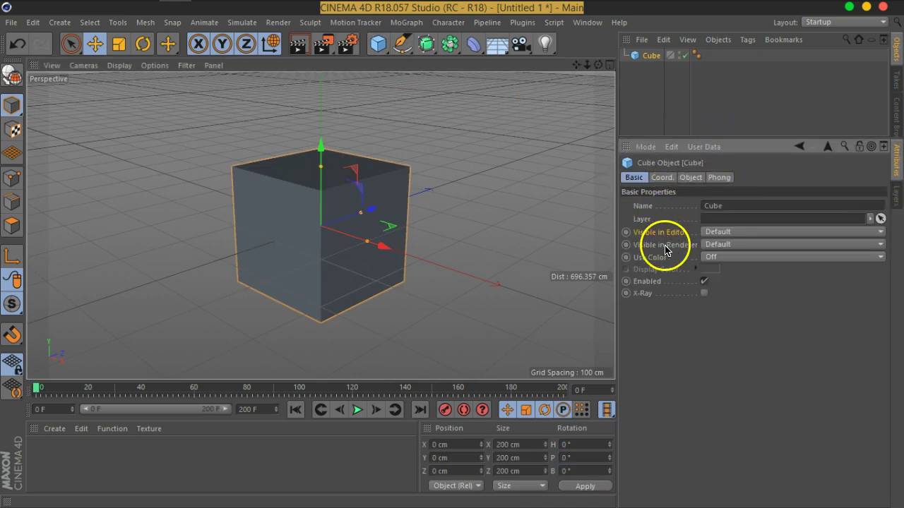
pyautogui.doubleClick(680, 54)
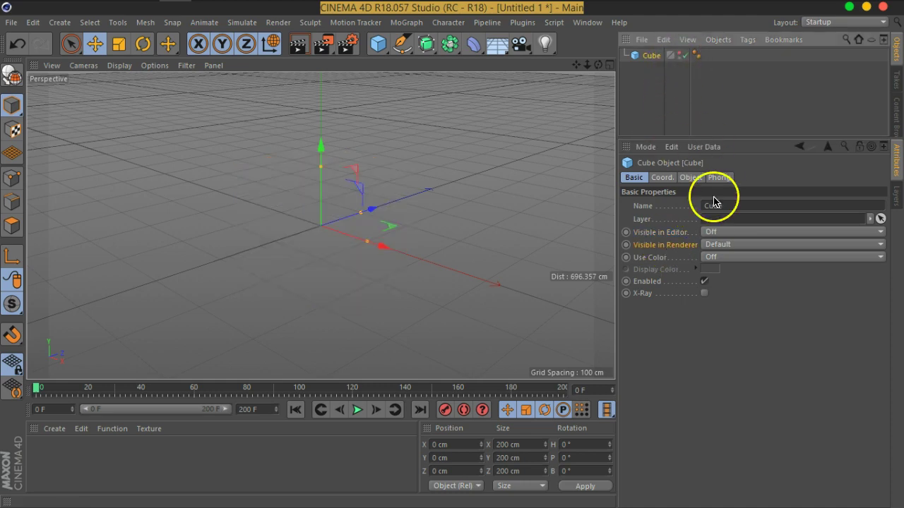
pyautogui.click(680, 54)
pyautogui.click(681, 59)
pyautogui.click(680, 59)
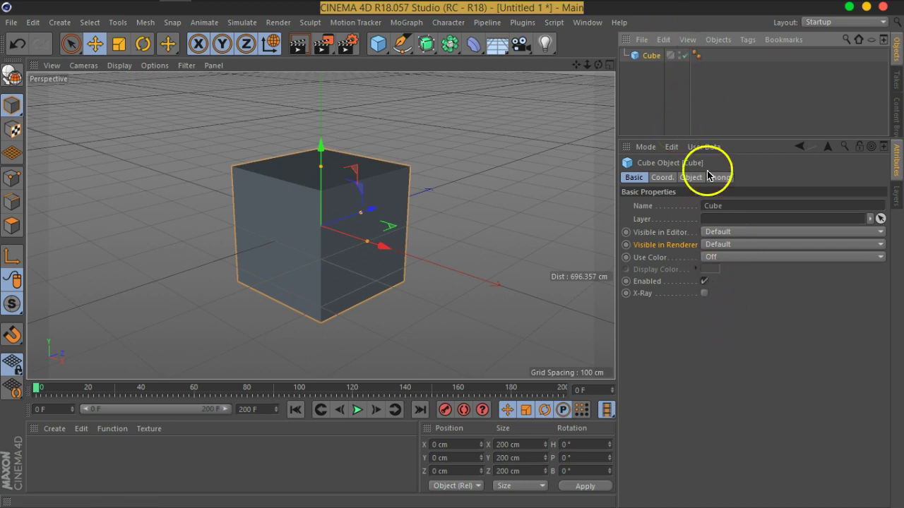
pyautogui.click(706, 282)
pyautogui.click(705, 282)
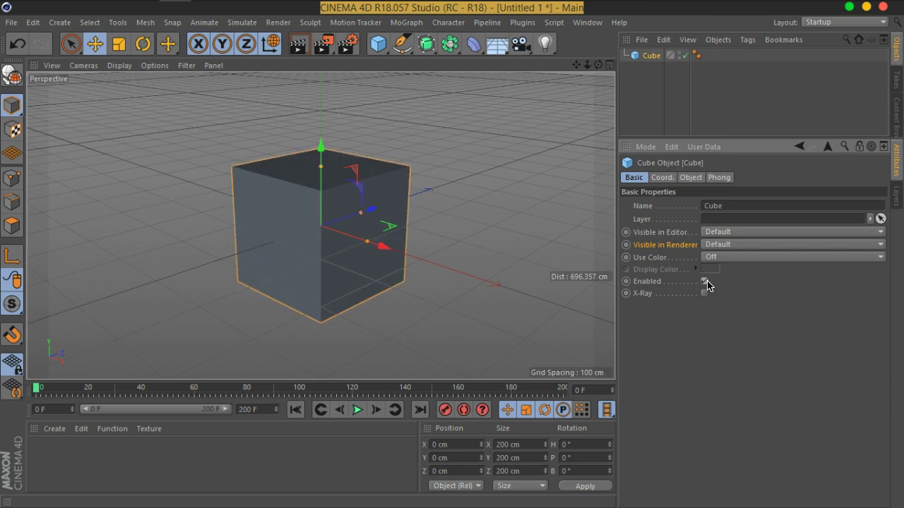
# Step: Add a Sphere at the origin inside the cube and orbit around it
pyautogui.moveTo(369, 40); pyautogui.dragTo(583, 77)
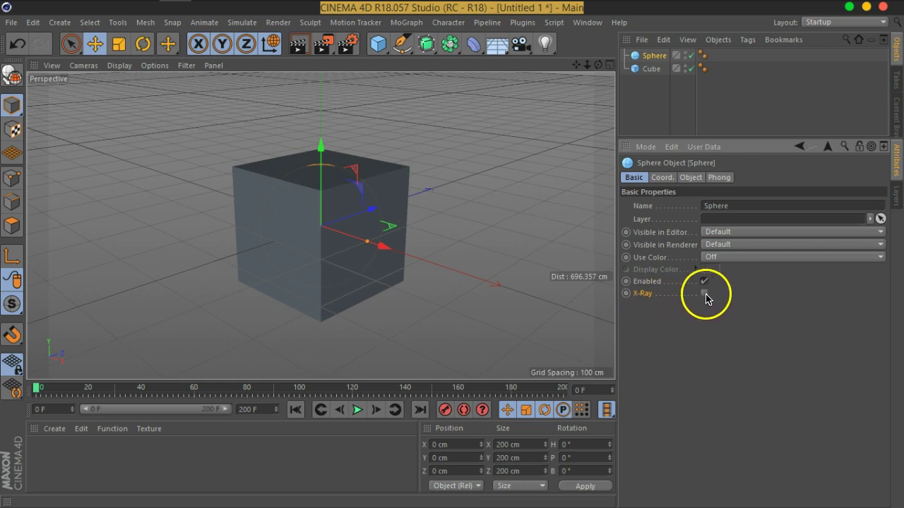
pyautogui.moveTo(377, 256)
pyautogui.keyDown('alt'); pyautogui.mouseDown()
pyautogui.moveTo(313, 212)
pyautogui.moveTo(349, 245)
pyautogui.mouseUp(); pyautogui.keyUp('alt')
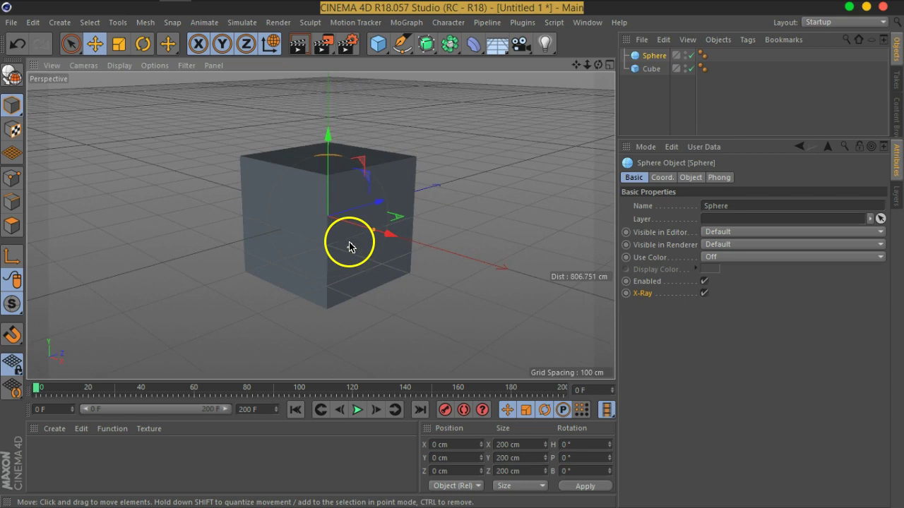
pyautogui.scroll(3, 337, 188)
pyautogui.scroll(3, 337, 188)
pyautogui.scroll(-2, 337, 188)
pyautogui.moveTo(452, 226)
pyautogui.keyDown('alt'); pyautogui.mouseDown()
pyautogui.moveTo(448, 197)
pyautogui.moveTo(322, 207)
pyautogui.moveTo(384, 209)
pyautogui.mouseUp(); pyautogui.keyUp('alt')
# Step: Switch the viewport to Gouraud Shading (Lines) and inspect the cube
pyautogui.click(120, 65)
pyautogui.click(134, 99)
pyautogui.moveTo(418, 274)
pyautogui.keyDown('alt'); pyautogui.mouseDown()
pyautogui.moveTo(478, 250)
pyautogui.moveTo(422, 218)
pyautogui.moveTo(396, 169)
pyautogui.moveTo(422, 264)
pyautogui.moveTo(402, 226)
pyautogui.moveTo(388, 218)
pyautogui.moveTo(379, 238)
pyautogui.moveTo(372, 201)
pyautogui.moveTo(410, 262)
pyautogui.moveTo(389, 264)
pyautogui.moveTo(402, 244)
pyautogui.moveTo(437, 238)
pyautogui.moveTo(456, 269)
pyautogui.moveTo(466, 262)
pyautogui.mouseUp(); pyautogui.keyUp('alt')
pyautogui.scroll(5, 370, 200)
pyautogui.click(645, 70)
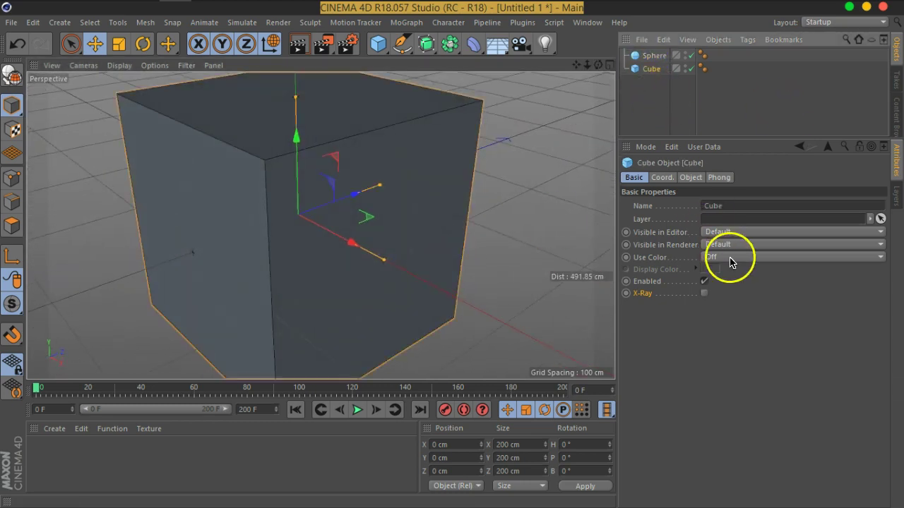
pyautogui.click(691, 177)
pyautogui.moveTo(803, 207); pyautogui.dragTo(801, 236)
pyautogui.moveTo(347, 269)
pyautogui.keyDown('alt'); pyautogui.mouseDown()
pyautogui.moveTo(337, 208)
pyautogui.moveTo(353, 256)
pyautogui.moveTo(366, 228)
pyautogui.mouseUp(); pyautogui.keyUp('alt')
pyautogui.scroll(-2, 353, 256)
pyautogui.scroll(-1, 347, 246)
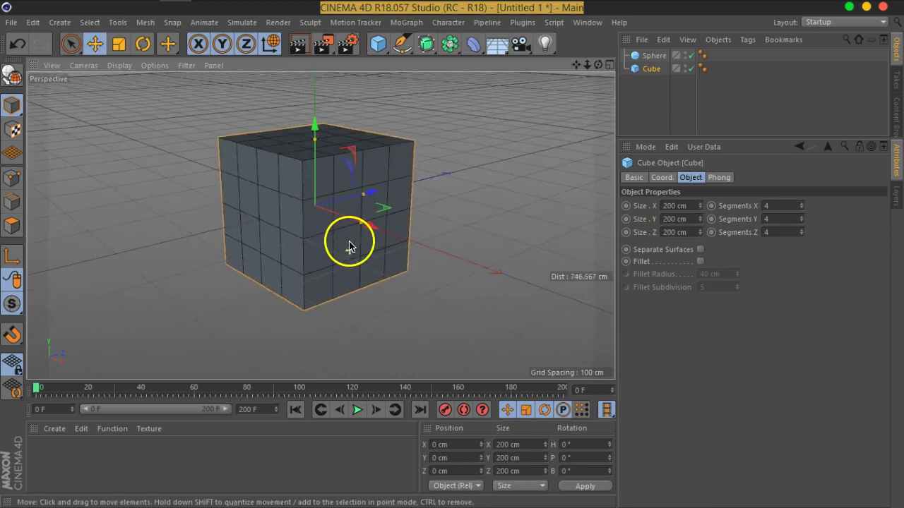
pyautogui.click(654, 56)
pyautogui.click(651, 68)
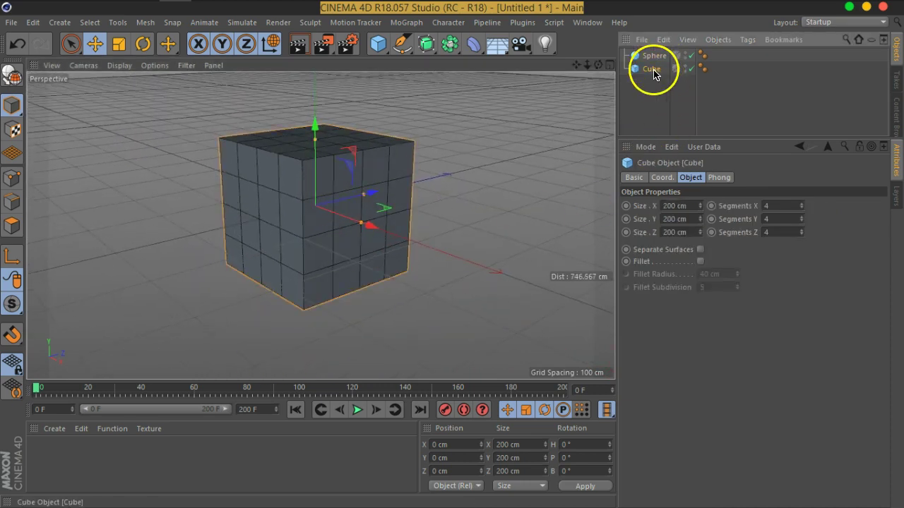
pyautogui.click(663, 177)
pyautogui.click(634, 177)
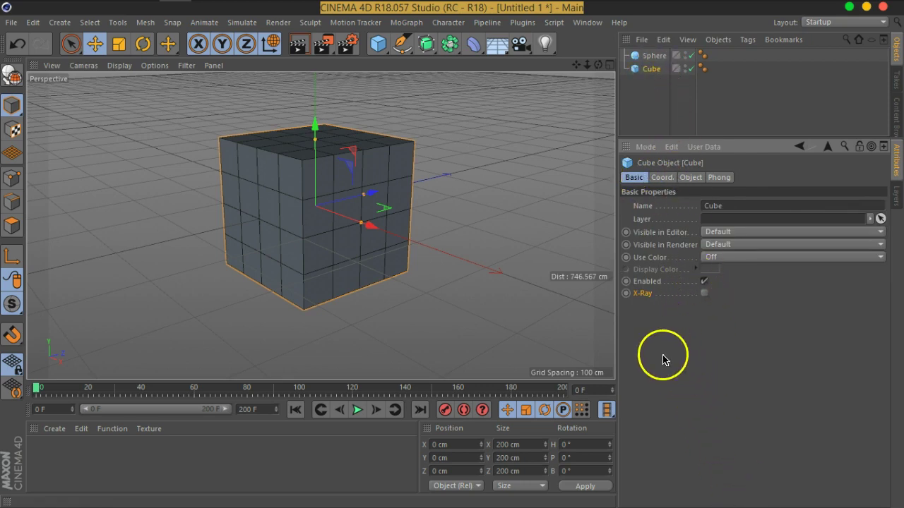
pyautogui.click(704, 293)
pyautogui.moveTo(408, 285)
pyautogui.keyDown('alt'); pyautogui.mouseDown()
pyautogui.moveTo(347, 280)
pyautogui.moveTo(465, 285)
pyautogui.moveTo(413, 303)
pyautogui.mouseUp(); pyautogui.keyUp('alt')
pyautogui.click(649, 56)
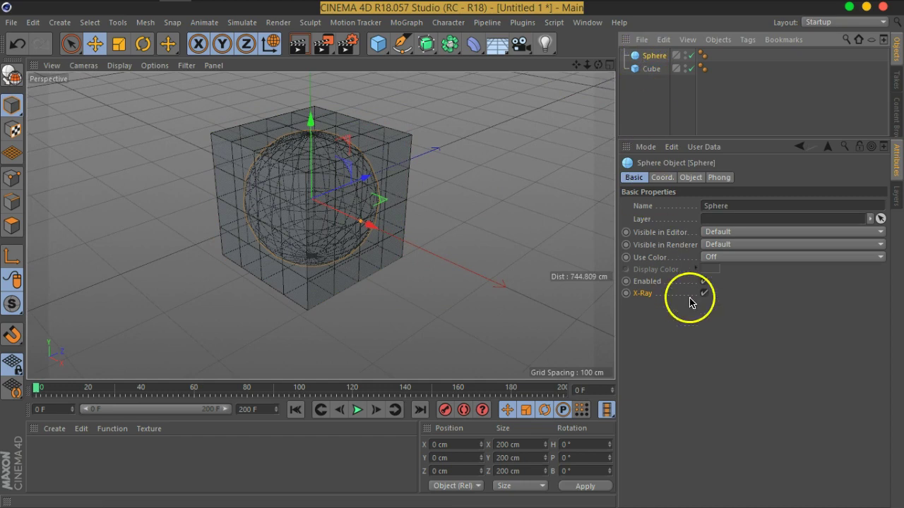
pyautogui.click(705, 294)
pyautogui.moveTo(355, 244)
pyautogui.keyDown('alt'); pyautogui.mouseDown()
pyautogui.moveTo(373, 177)
pyautogui.moveTo(408, 243)
pyautogui.mouseUp(); pyautogui.keyUp('alt')
pyautogui.scroll(1, 407, 244)
pyautogui.scroll(2, 327, 204)
pyautogui.scroll(1, 339, 226)
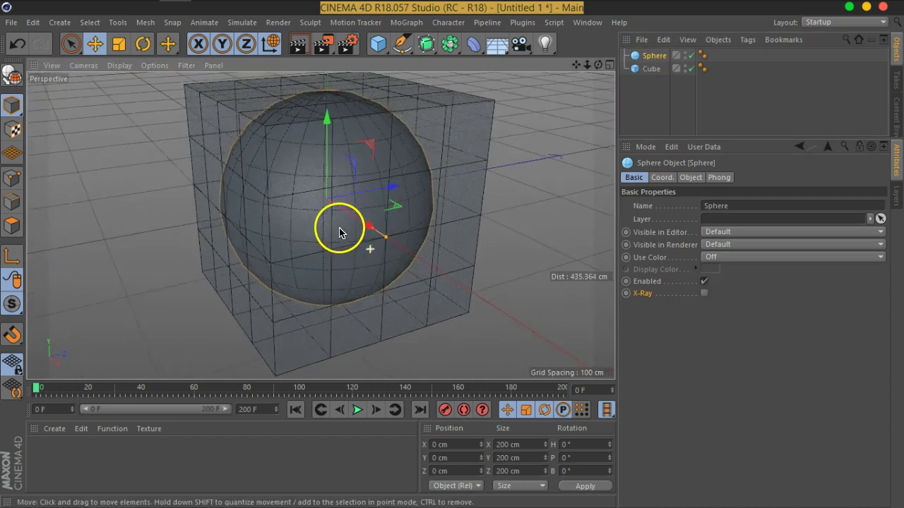
pyautogui.scroll(2, 355, 241)
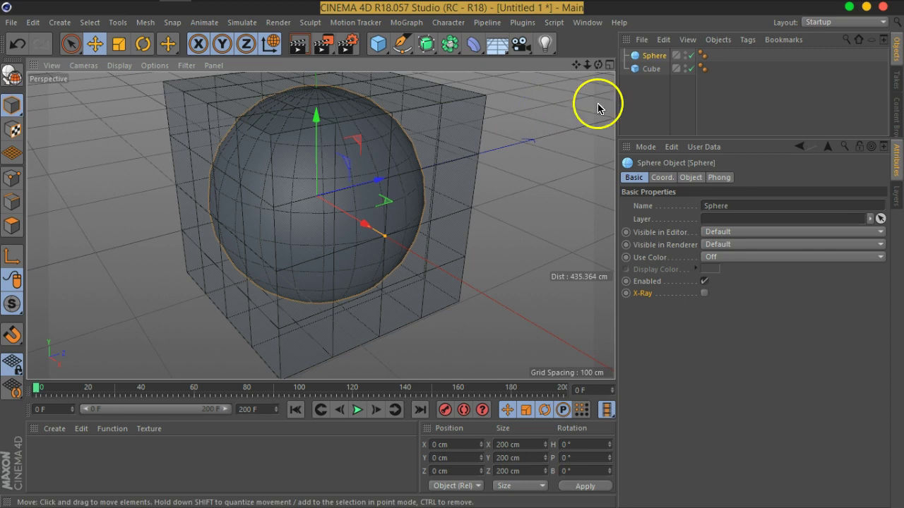
pyautogui.click(646, 69)
# Step: Make the cube solid, move it 36 cm along X, then reset its X scale to 1
pyautogui.click(704, 294)
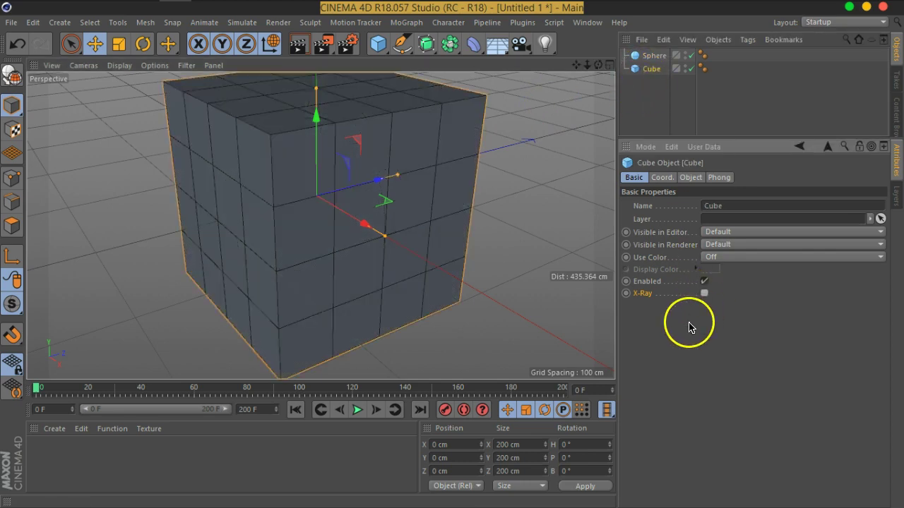
pyautogui.click(661, 178)
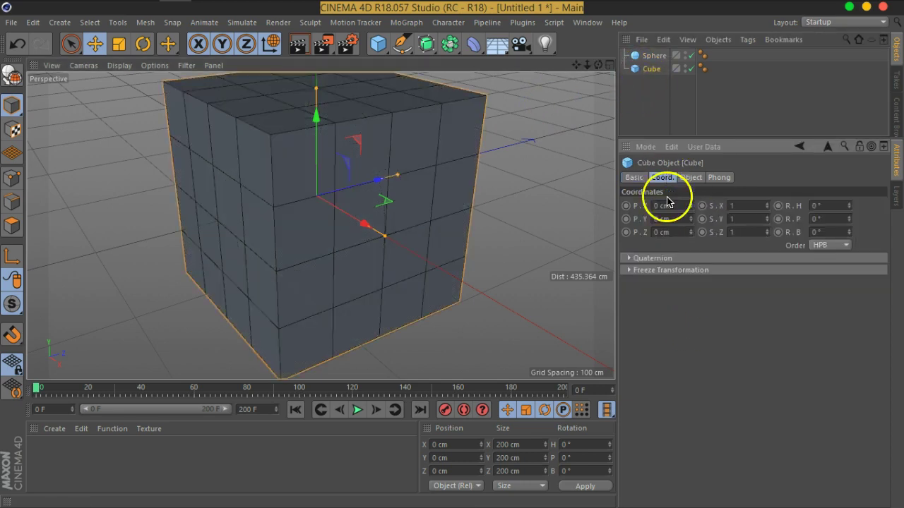
pyautogui.keyDown('alt'); pyautogui.moveTo(400, 242); pyautogui.dragTo(389, 271); pyautogui.keyUp('alt')
pyautogui.moveTo(692, 212)
pyautogui.mouseDown()
pyautogui.moveTo(692, 162)
pyautogui.moveTo(702, 202)
pyautogui.moveTo(696, 216)
pyautogui.moveTo(690, 177)
pyautogui.moveTo(691, 235)
pyautogui.moveTo(685, 191)
pyautogui.moveTo(696, 162)
pyautogui.moveTo(692, 256)
pyautogui.mouseUp()
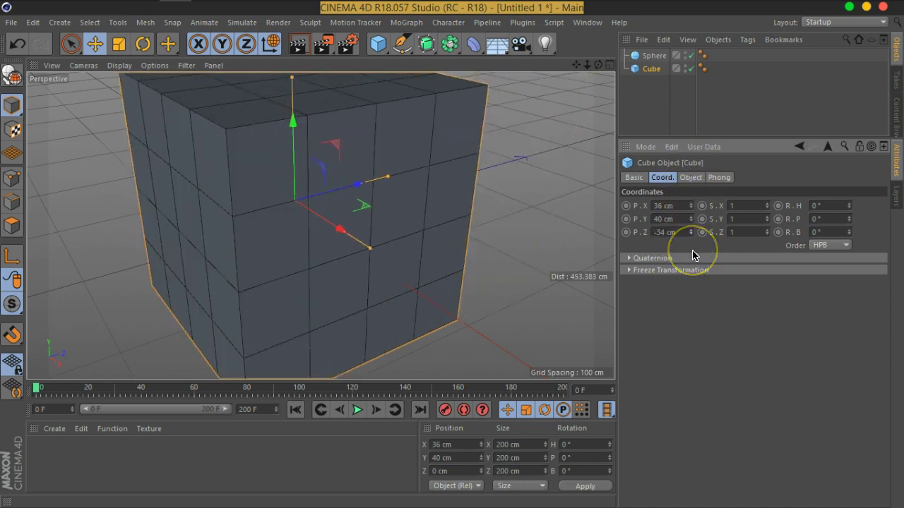
pyautogui.moveTo(767, 212)
pyautogui.mouseDown()
pyautogui.moveTo(760, 165)
pyautogui.moveTo(760, 226)
pyautogui.moveTo(761, 172)
pyautogui.moveTo(763, 196)
pyautogui.mouseUp()
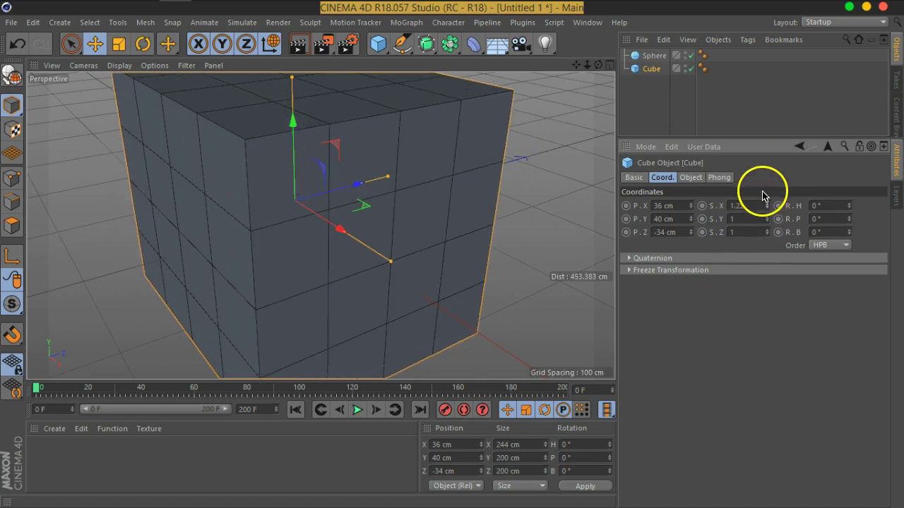
pyautogui.rightClick(766, 212)
# Step: Set the cube's rotation order to XYZ and tilt it around X, Y and Z
pyautogui.click(829, 247)
pyautogui.click(829, 276)
pyautogui.moveTo(850, 210)
pyautogui.mouseDown()
pyautogui.moveTo(854, 222)
pyautogui.moveTo(839, 202)
pyautogui.mouseUp()
pyautogui.moveTo(850, 236); pyautogui.dragTo(847, 206)
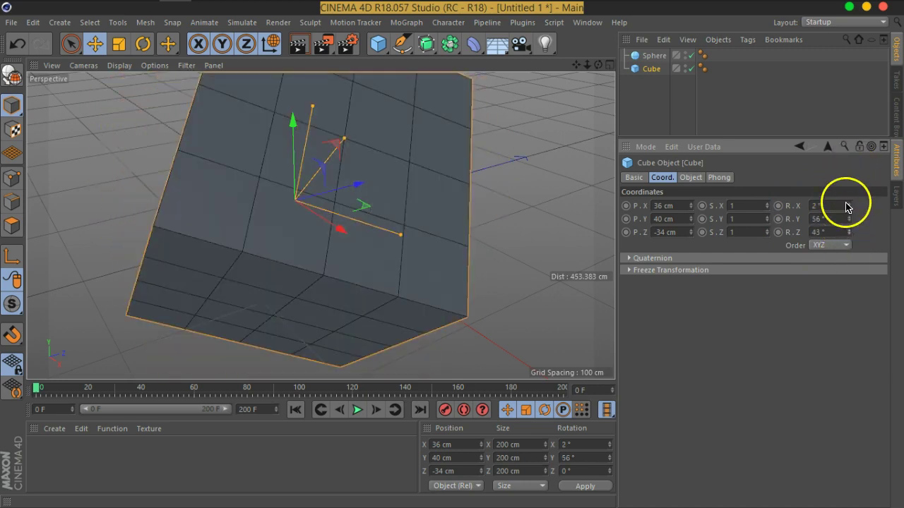
# Step: Rotate the cube interactively with the Rotate tool and review its coordinate values
pyautogui.click(143, 43)
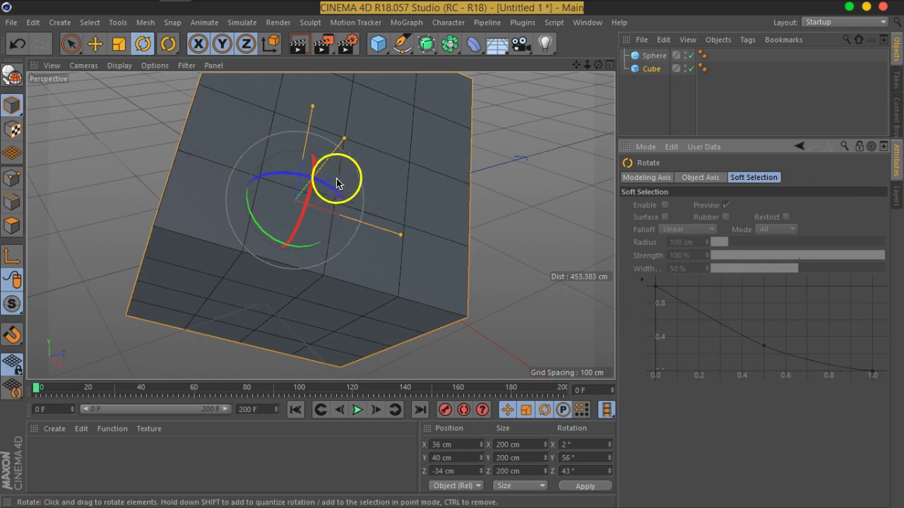
pyautogui.moveTo(336, 184); pyautogui.dragTo(259, 171)
pyautogui.click(649, 71)
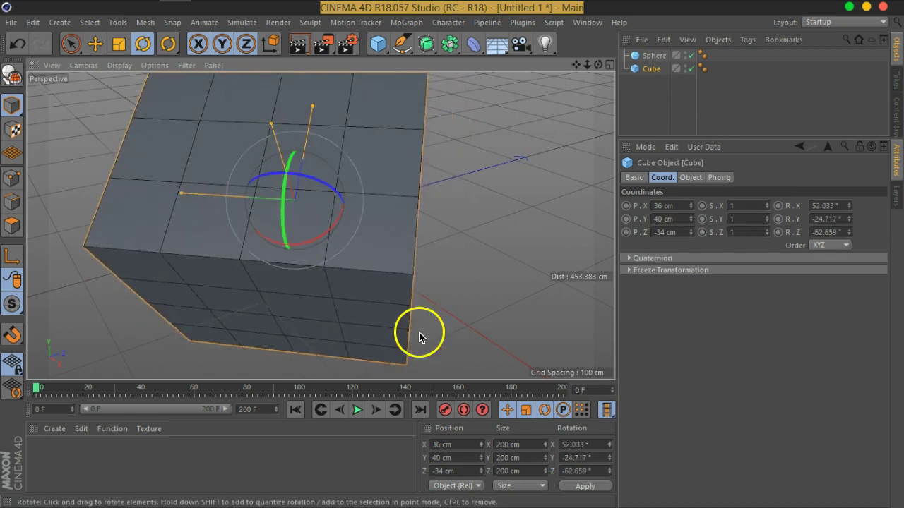
pyautogui.click(690, 177)
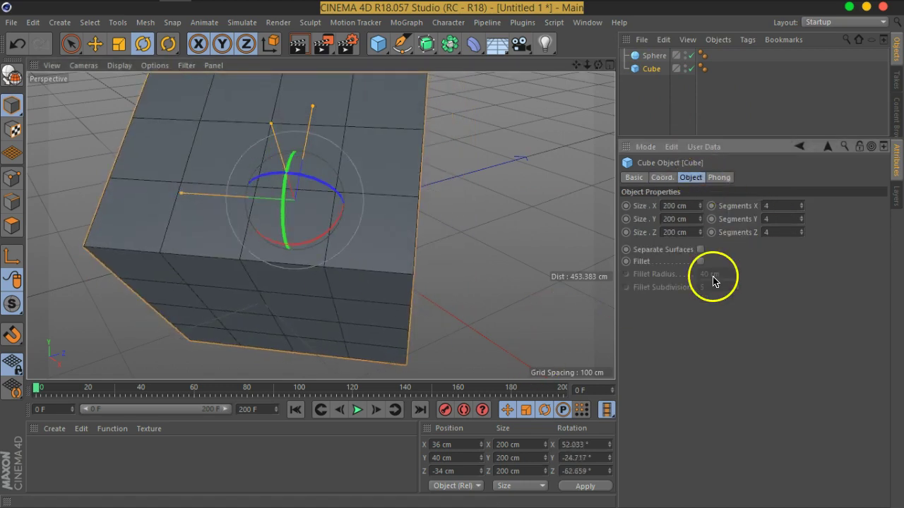
pyautogui.click(644, 68)
pyautogui.click(662, 177)
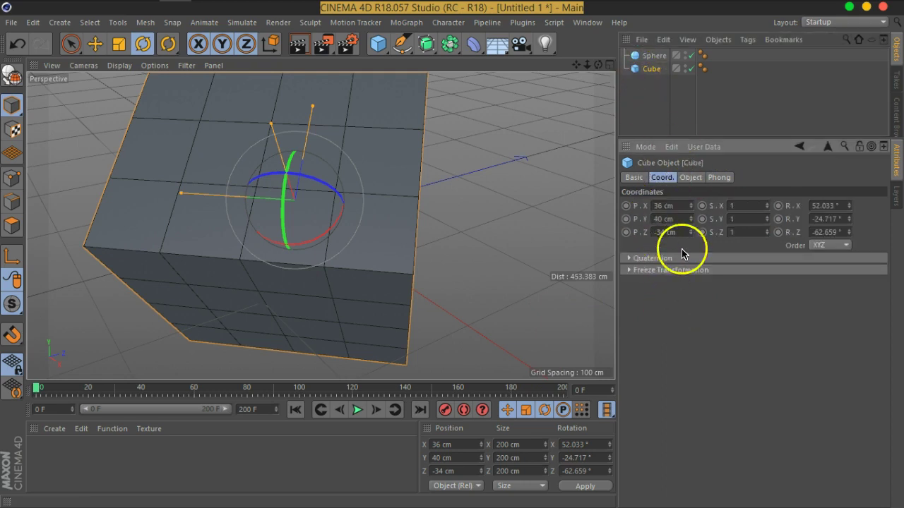
# Step: Reset the cube's X, Y, Z position and rotation values to 0
pyautogui.rightClick(690, 206)
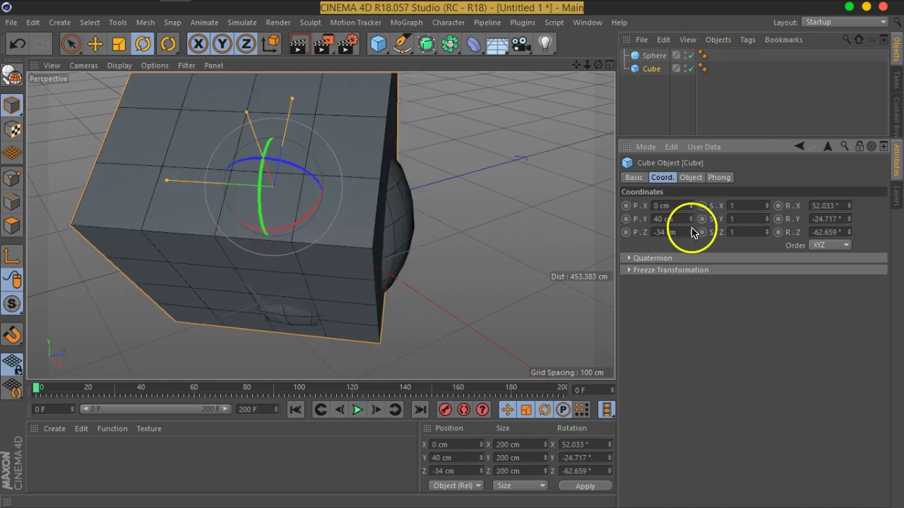
pyautogui.rightClick(690, 219)
pyautogui.rightClick(690, 232)
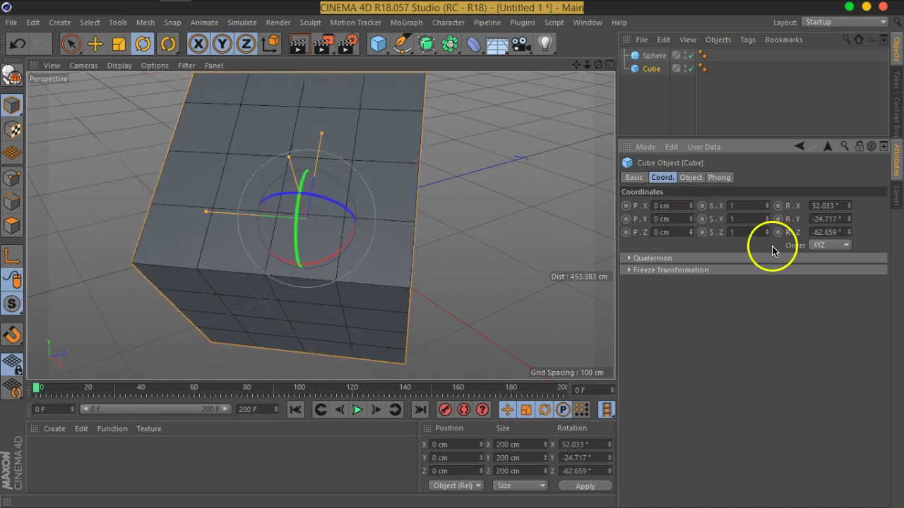
pyautogui.rightClick(849, 207)
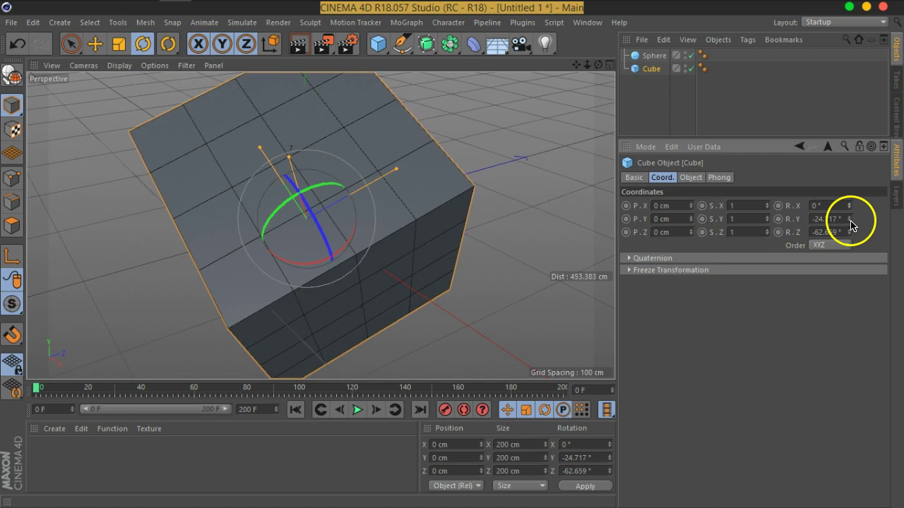
pyautogui.rightClick(849, 218)
pyautogui.rightClick(849, 232)
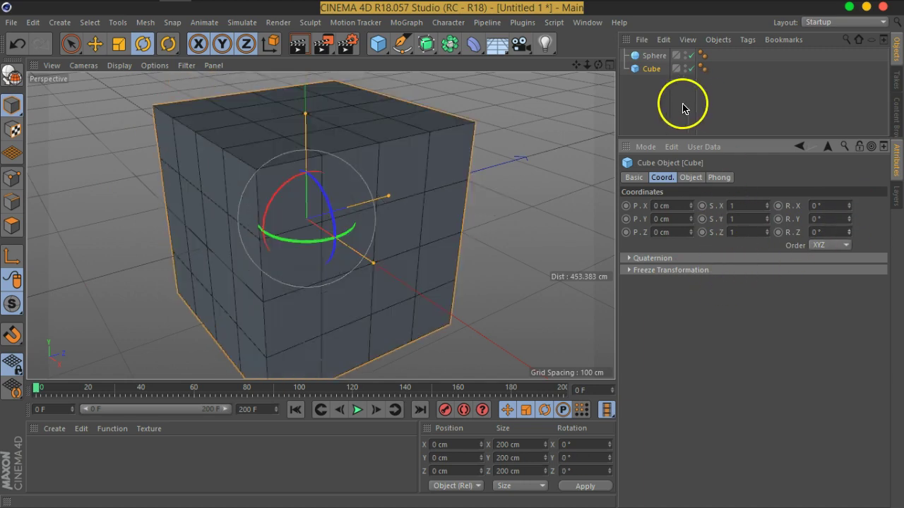
pyautogui.click(690, 177)
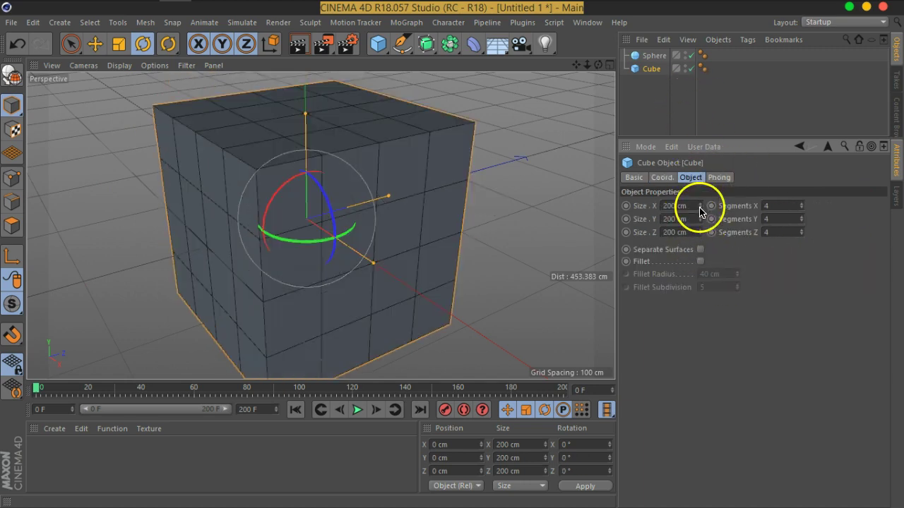
# Step: Drag the cube's size to 241 × 253 × 323 cm and its segments to 8, 10, 10
pyautogui.moveTo(700, 205)
pyautogui.mouseDown()
pyautogui.moveTo(703, 228)
pyautogui.moveTo(706, 177)
pyautogui.mouseUp()
pyautogui.moveTo(703, 224); pyautogui.dragTo(692, 150)
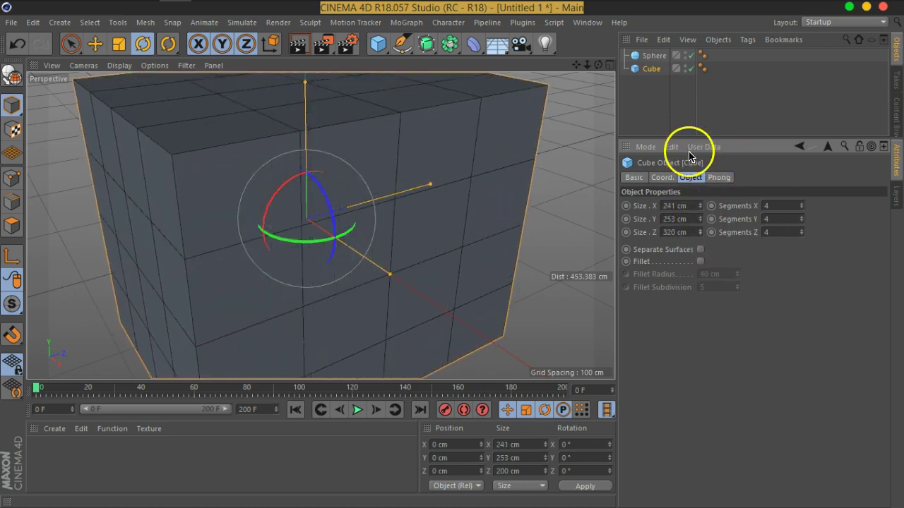
pyautogui.moveTo(335, 187)
pyautogui.keyDown('alt'); pyautogui.mouseDown()
pyautogui.moveTo(375, 210)
pyautogui.moveTo(363, 196)
pyautogui.mouseUp(); pyautogui.keyUp('alt')
pyautogui.moveTo(800, 206); pyautogui.dragTo(803, 233)
pyautogui.moveTo(371, 260)
pyautogui.keyDown('alt'); pyautogui.mouseDown()
pyautogui.moveTo(248, 262)
pyautogui.moveTo(317, 262)
pyautogui.moveTo(331, 246)
pyautogui.moveTo(367, 268)
pyautogui.moveTo(399, 216)
pyautogui.moveTo(417, 219)
pyautogui.mouseUp(); pyautogui.keyUp('alt')
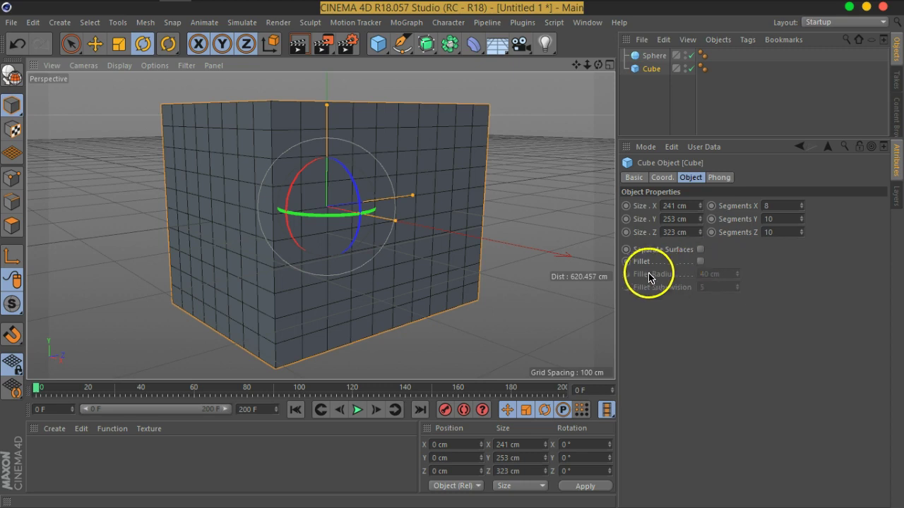
# Step: Enable Fillet on the cube with an 8 cm radius and inspect a rounded corner
pyautogui.click(700, 261)
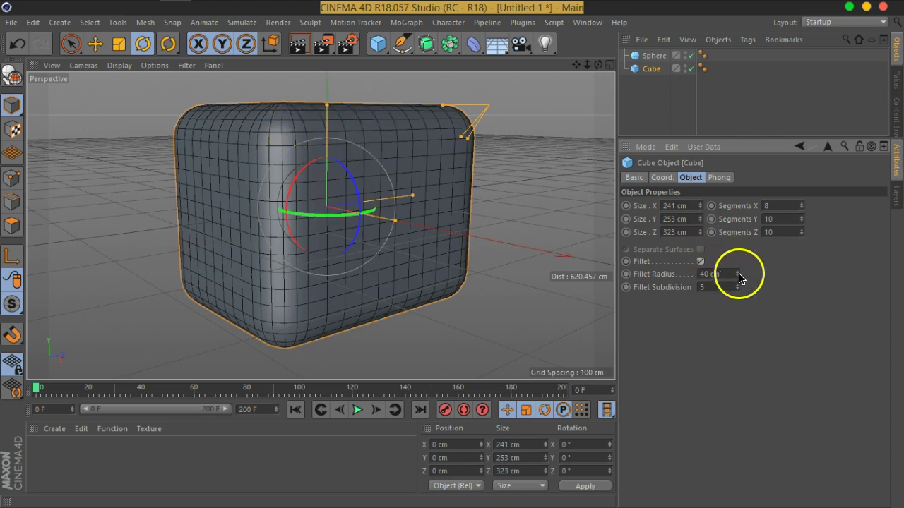
pyautogui.moveTo(736, 277); pyautogui.dragTo(745, 299)
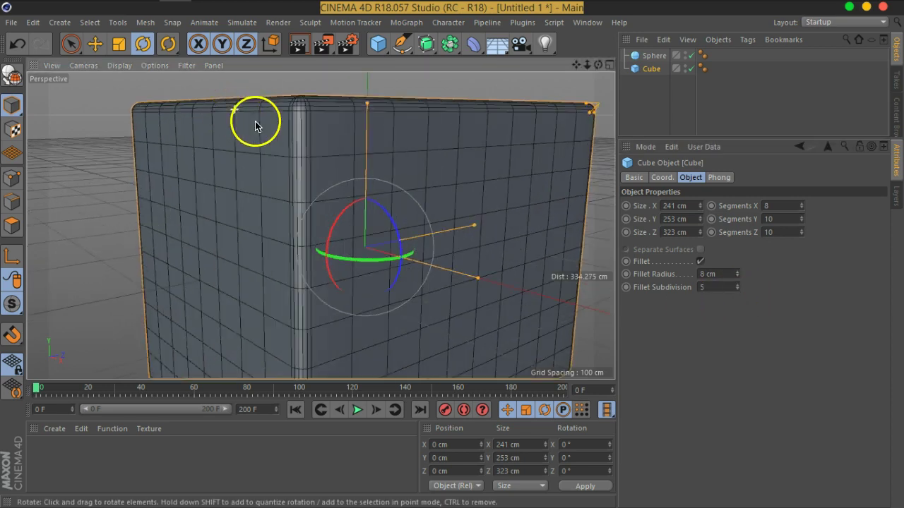
pyautogui.scroll(3, 256, 121)
pyautogui.scroll(2, 345, 195)
pyautogui.keyDown('alt'); pyautogui.moveTo(322, 194); pyautogui.dragTo(355, 217); pyautogui.keyUp('alt')
pyautogui.scroll(2, 317, 151)
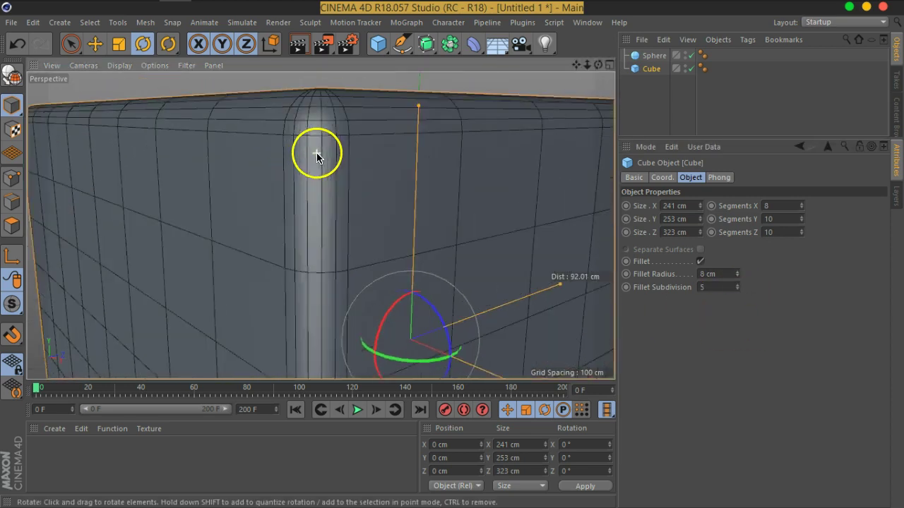
pyautogui.scroll(1, 331, 150)
pyautogui.moveTo(331, 150)
pyautogui.keyDown('alt'); pyautogui.mouseDown()
pyautogui.moveTo(333, 162)
pyautogui.moveTo(337, 149)
pyautogui.moveTo(323, 127)
pyautogui.mouseUp(); pyautogui.keyUp('alt')
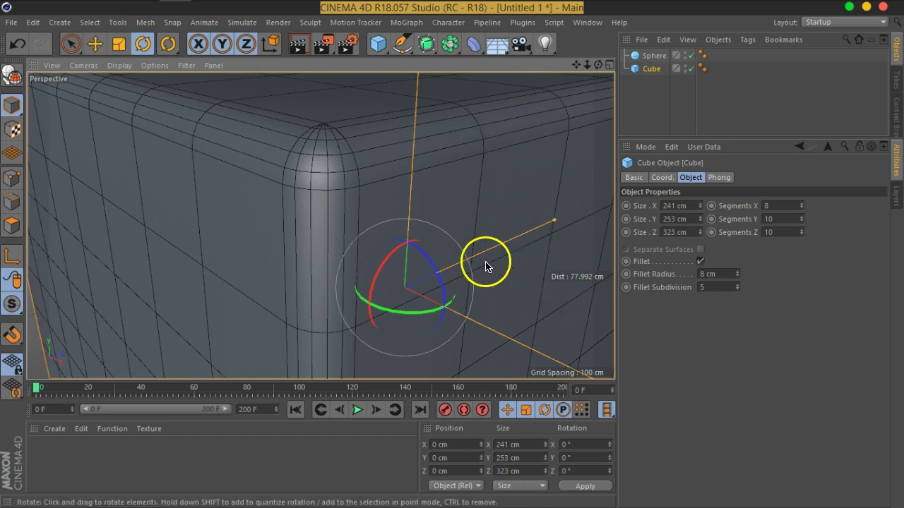
# Step: Compare with sharp edges, then set Fillet Radius to 4 cm with 3 subdivisions
pyautogui.click(700, 262)
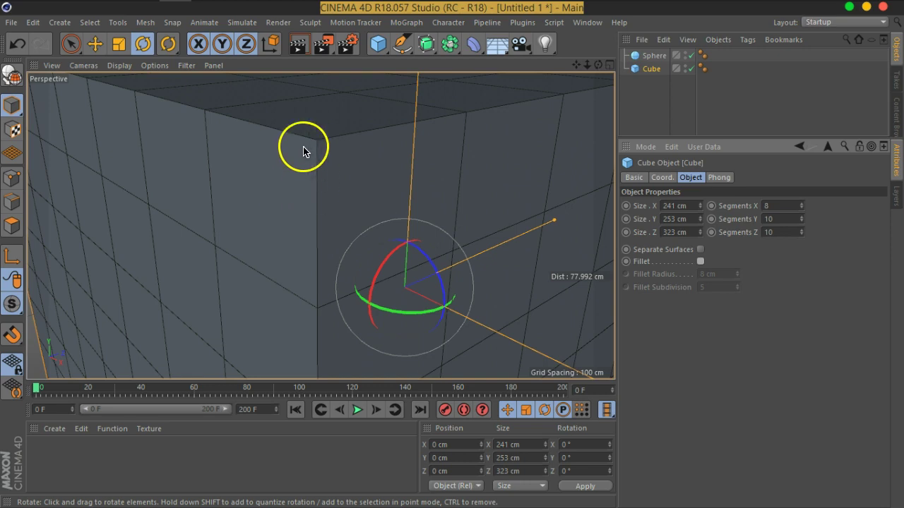
pyautogui.click(701, 263)
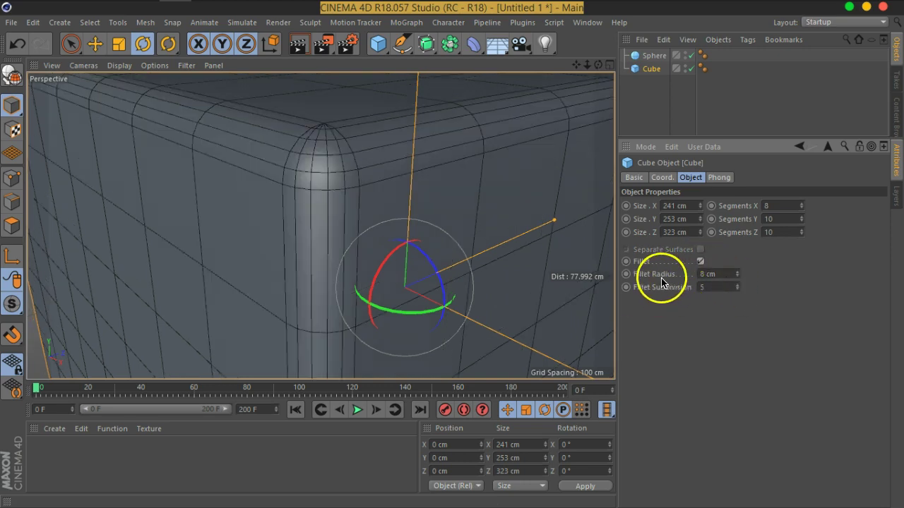
pyautogui.moveTo(737, 278)
pyautogui.mouseDown()
pyautogui.moveTo(737, 262)
pyautogui.moveTo(739, 294)
pyautogui.mouseUp()
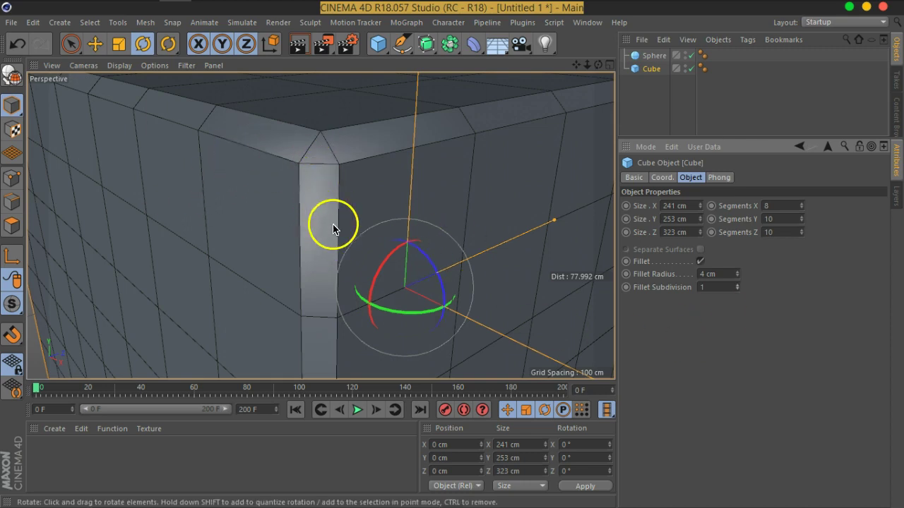
pyautogui.click(736, 285)
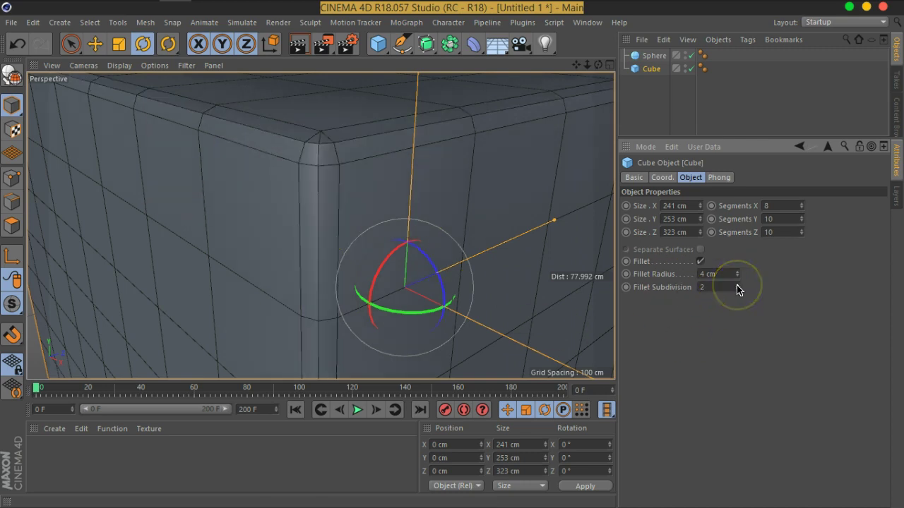
pyautogui.click(737, 285)
pyautogui.click(737, 285)
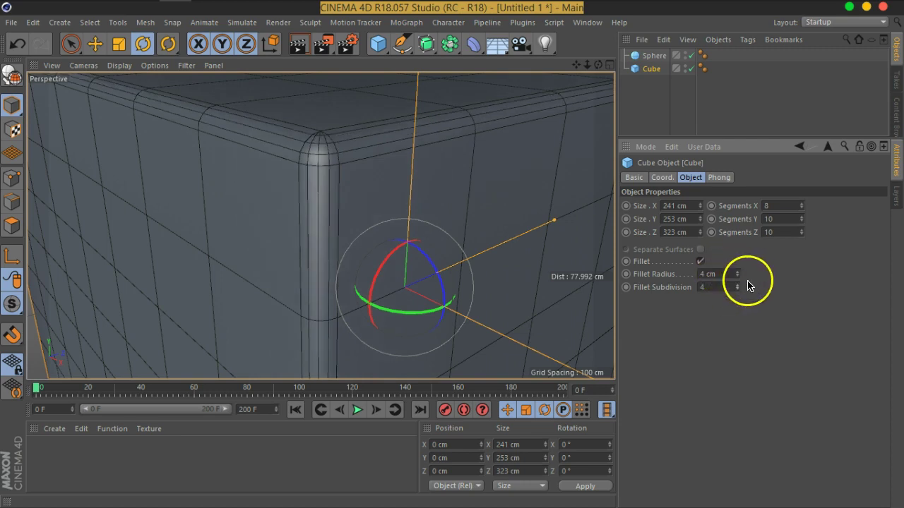
pyautogui.click(737, 289)
pyautogui.moveTo(392, 188)
pyautogui.keyDown('alt'); pyautogui.mouseDown()
pyautogui.moveTo(357, 182)
pyautogui.moveTo(327, 212)
pyautogui.moveTo(354, 238)
pyautogui.moveTo(370, 282)
pyautogui.mouseUp(); pyautogui.keyUp('alt')
# Step: Wrap the cube in a Subdivision Surface generator from the toolbar
pyautogui.scroll(-5, 358, 250)
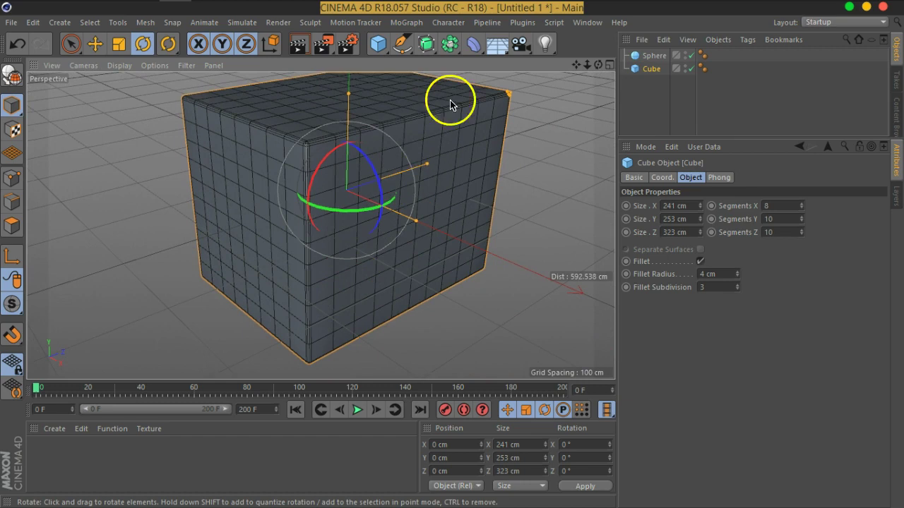
pyautogui.moveTo(432, 56); pyautogui.dragTo(501, 75)
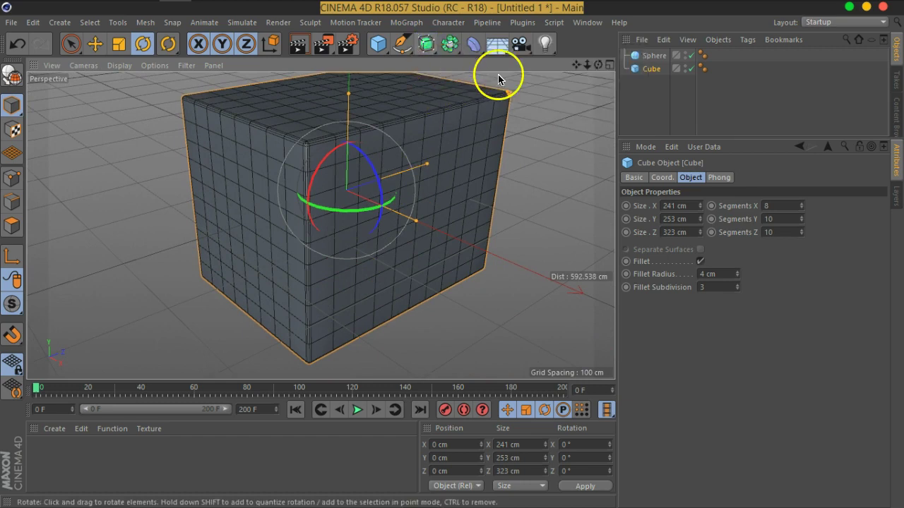
pyautogui.click(424, 56)
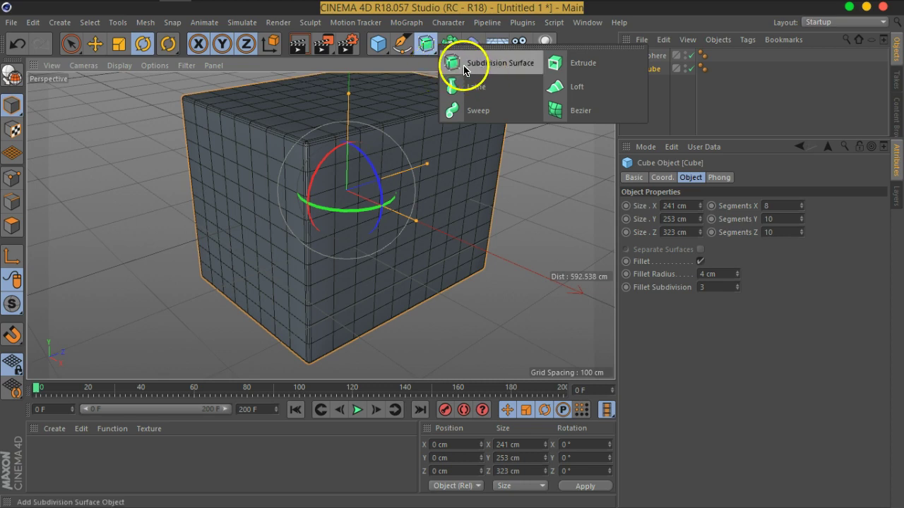
pyautogui.click(706, 111)
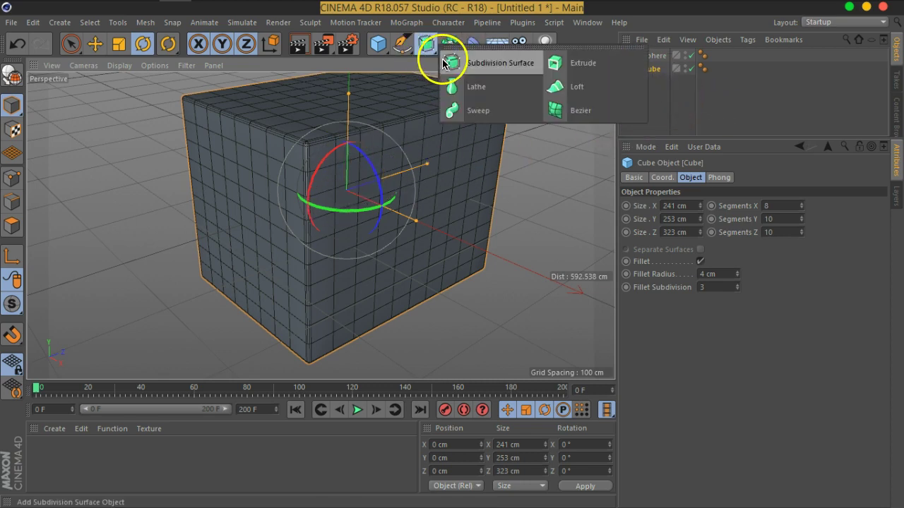
pyautogui.keyDown('alt'); pyautogui.moveTo(426, 44); pyautogui.dragTo(441, 56); pyautogui.keyUp('alt')
pyautogui.scroll(1, 320, 154)
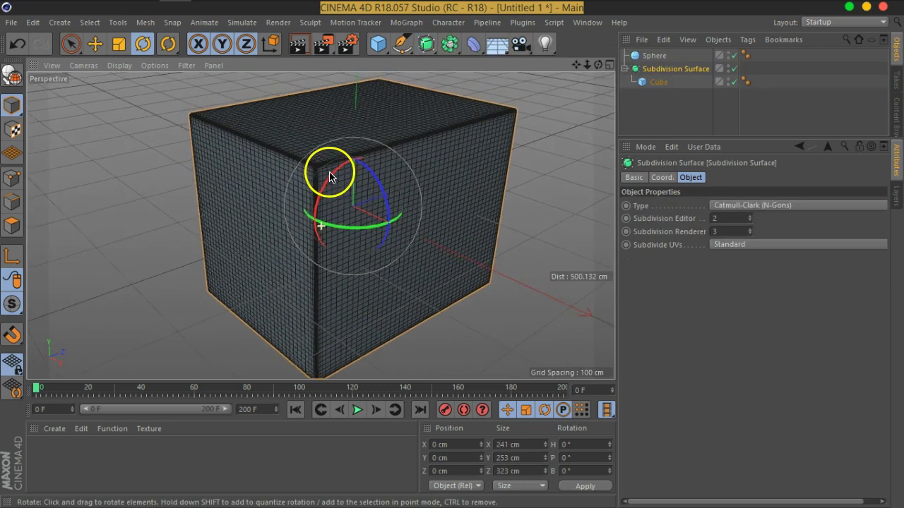
pyautogui.scroll(2, 330, 174)
pyautogui.scroll(2, 319, 158)
pyautogui.scroll(2, 323, 157)
pyautogui.scroll(-2, 311, 194)
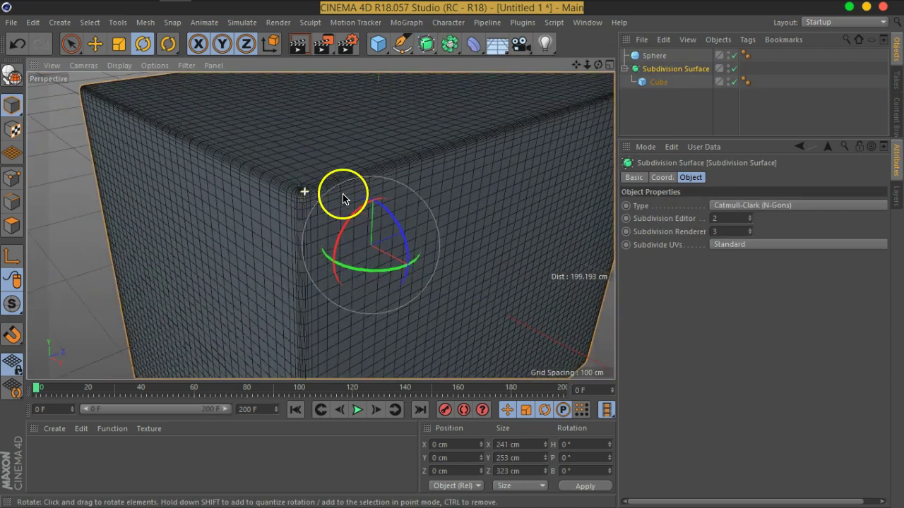
# Step: Raise the Cube's Fillet Subdivision from 3 to 11
pyautogui.click(656, 82)
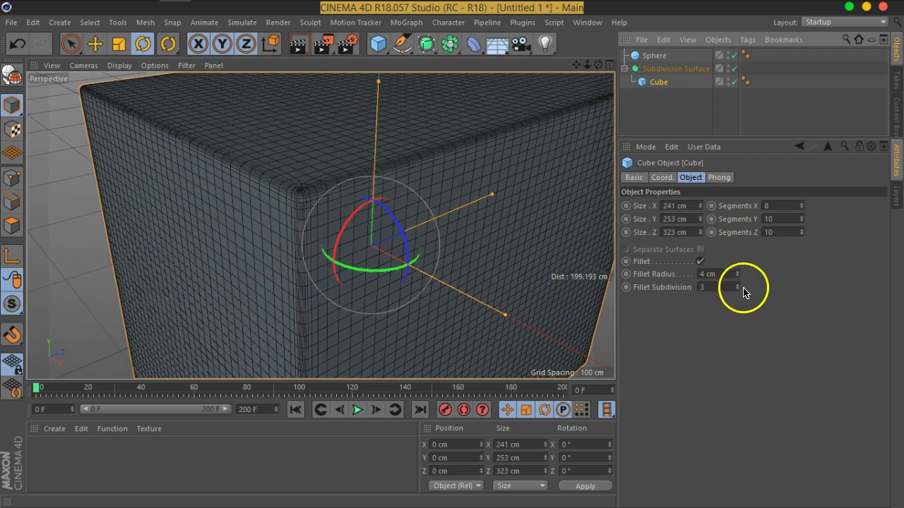
pyautogui.moveTo(737, 290); pyautogui.dragTo(737, 290)
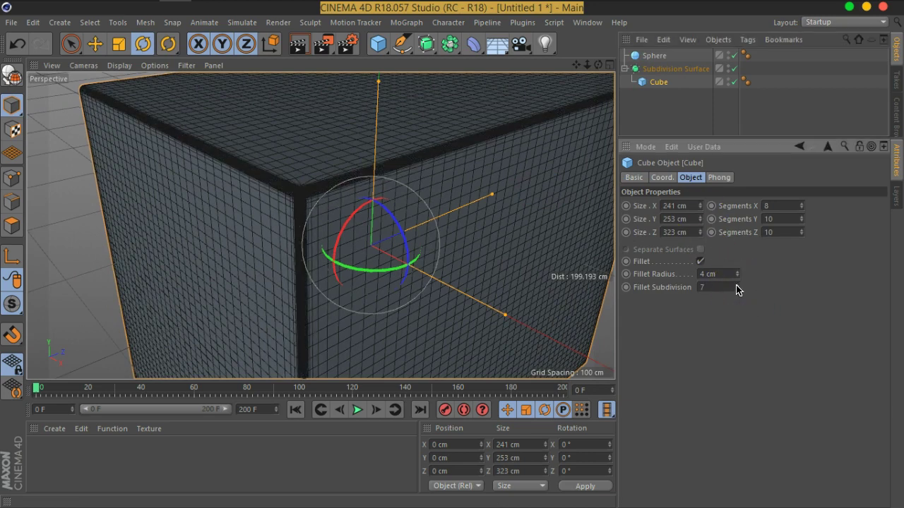
pyautogui.click(737, 288)
pyautogui.scroll(3, 303, 192)
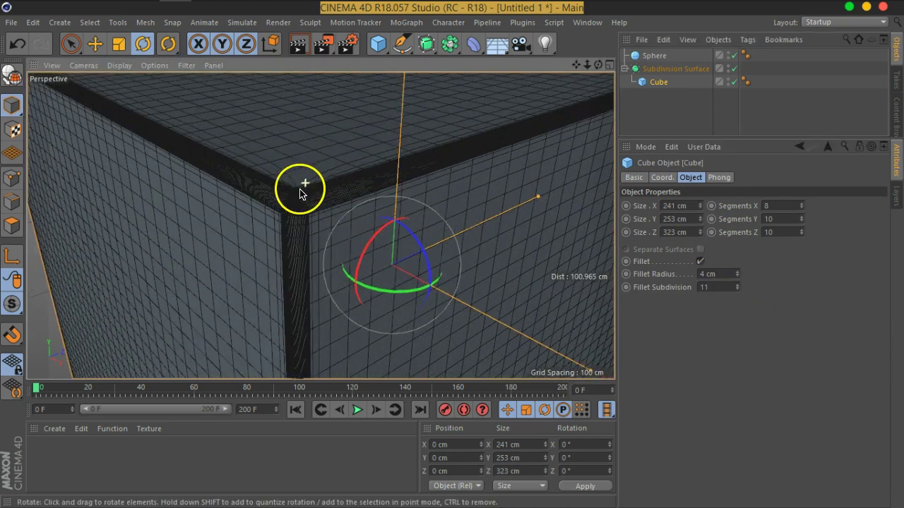
pyautogui.scroll(5, 297, 204)
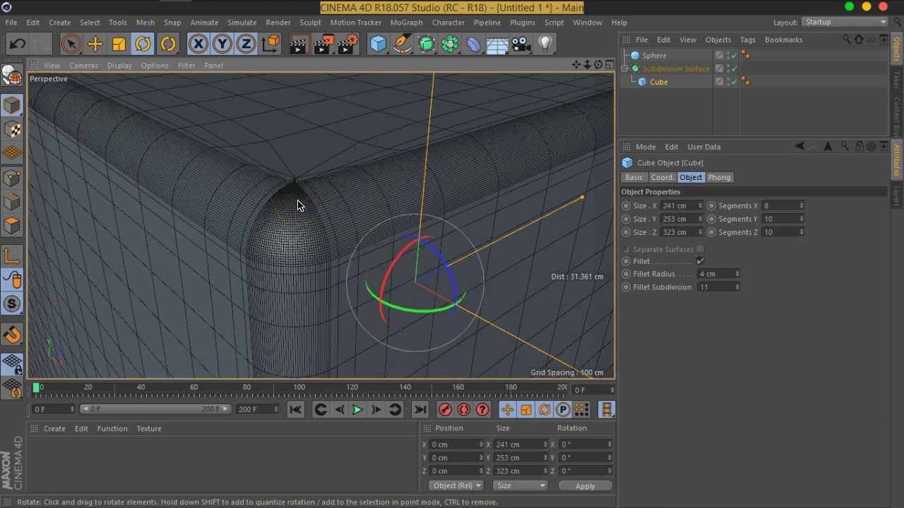
pyautogui.scroll(-6, 297, 204)
pyautogui.scroll(-8, 460, 242)
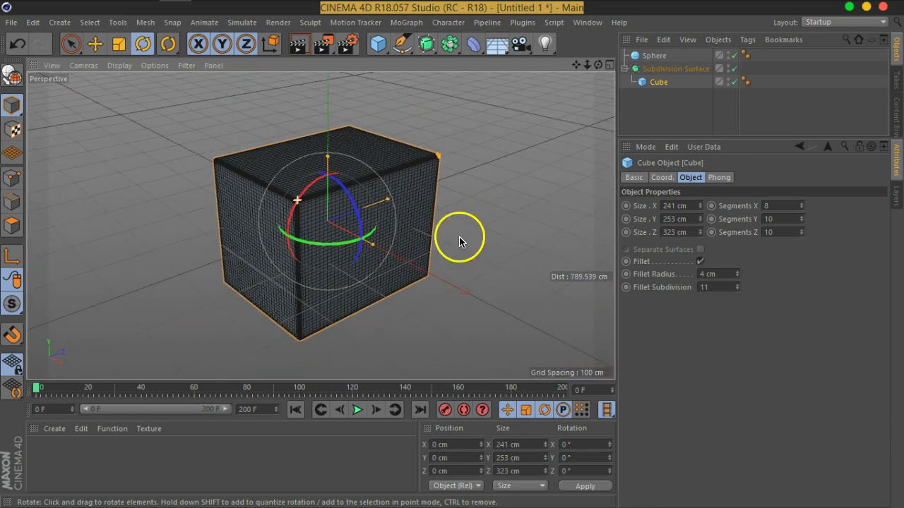
pyautogui.click(658, 71)
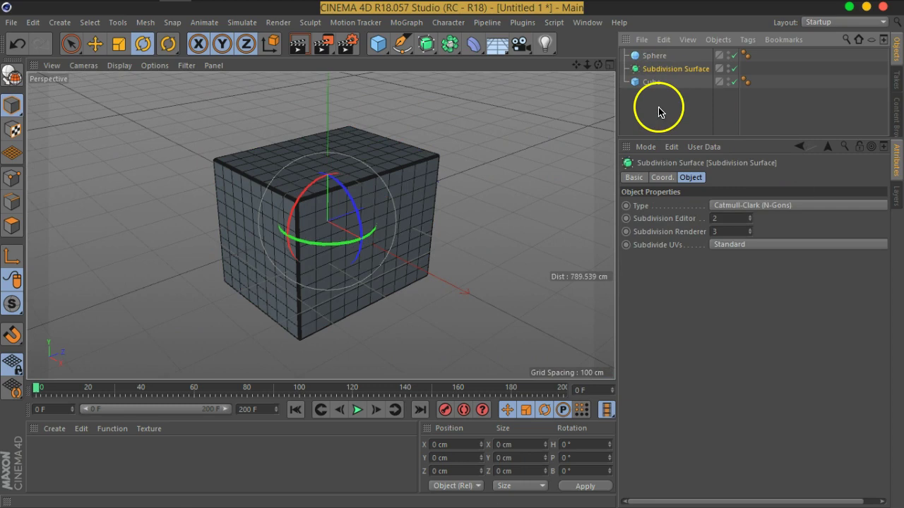
# Step: Delete the Subdivision Surface generator
pyautogui.press('Delete')
pyautogui.scroll(3, 302, 227)
pyautogui.scroll(4, 302, 227)
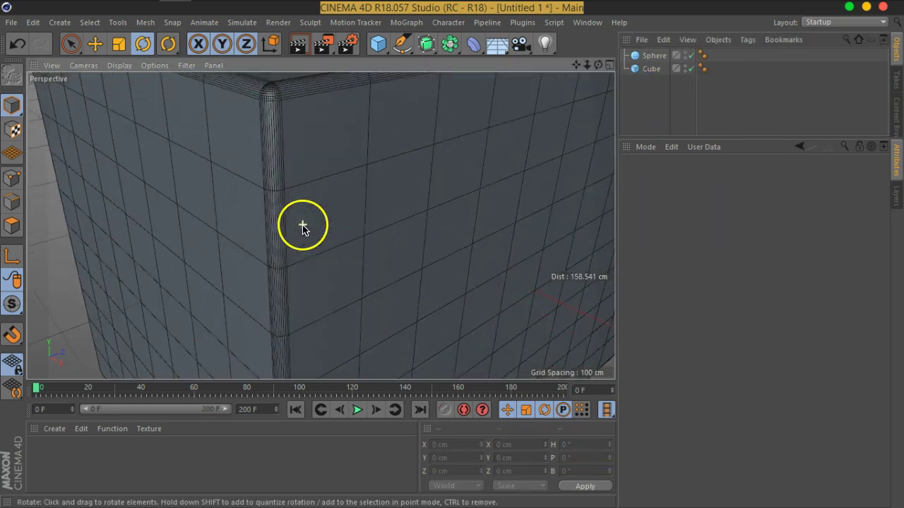
# Step: Set the Cube's Fillet Subdivision back to 3 and check its Phong settings
pyautogui.click(676, 68)
pyautogui.click(716, 287)
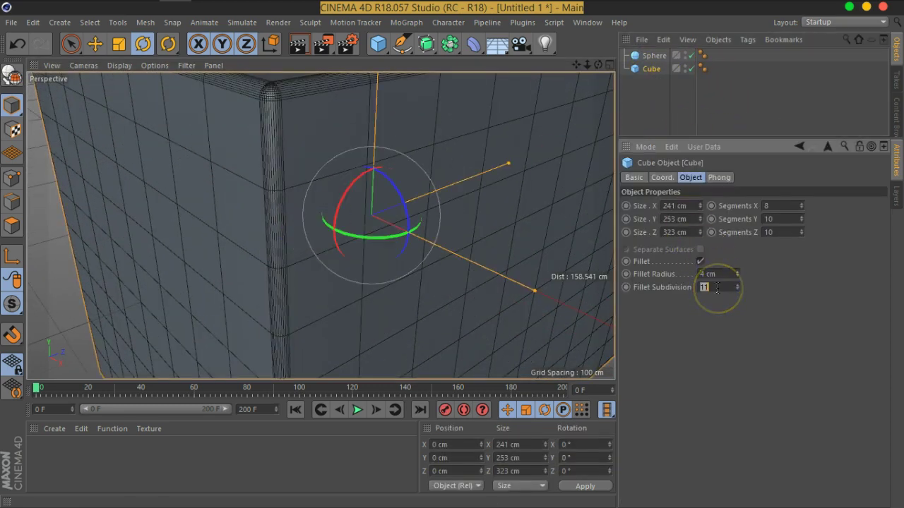
pyautogui.write('3')
pyautogui.press('Return')
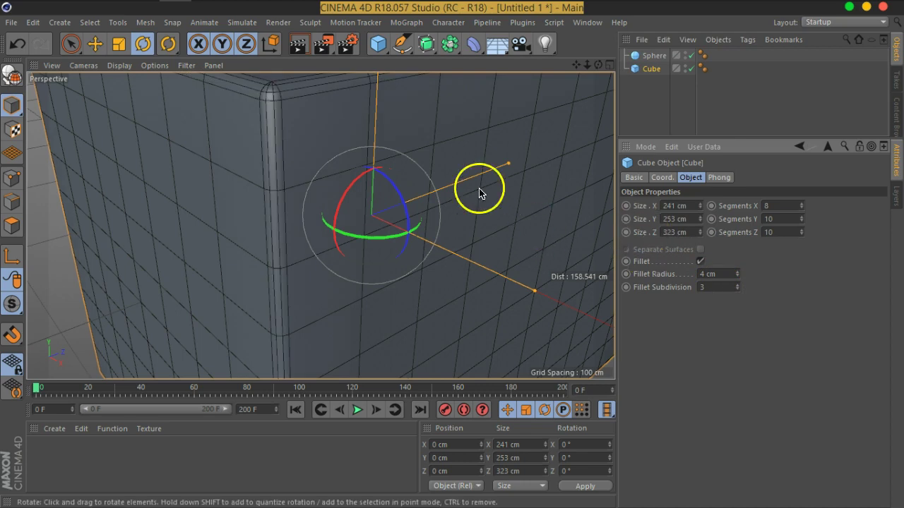
pyautogui.keyDown('alt'); pyautogui.moveTo(377, 144); pyautogui.dragTo(377, 174); pyautogui.keyUp('alt')
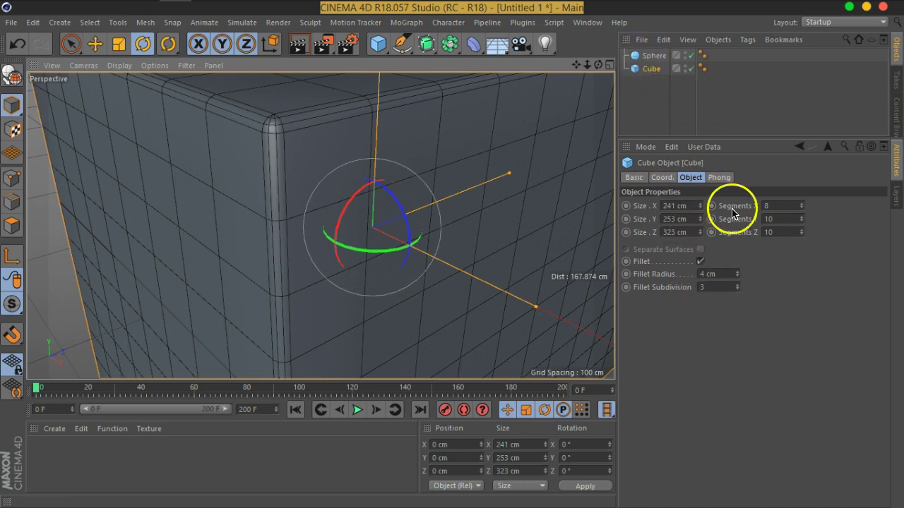
pyautogui.click(717, 178)
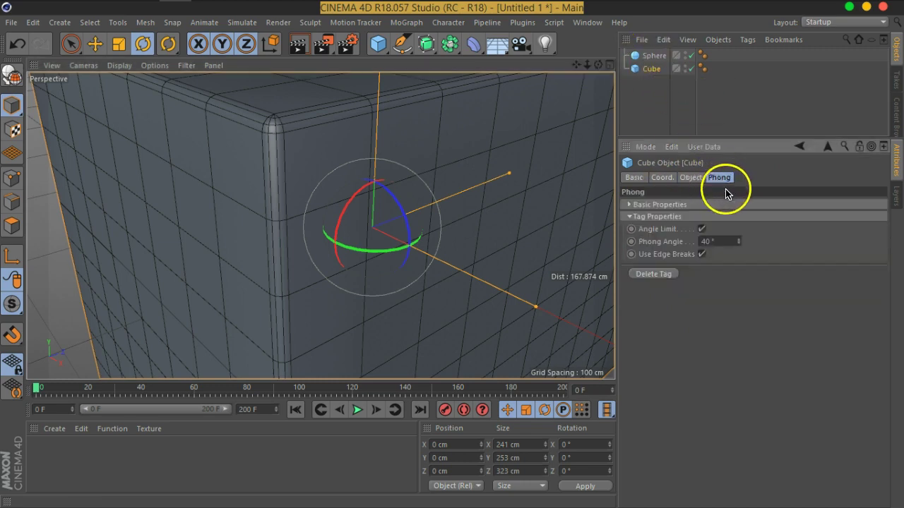
pyautogui.click(687, 178)
# Step: Drag Fillet Radius from 4 to 49 cm and Fillet Subdivision from 3 to 10
pyautogui.moveTo(737, 277)
pyautogui.mouseDown()
pyautogui.moveTo(723, 257)
pyautogui.moveTo(728, 247)
pyautogui.mouseUp()
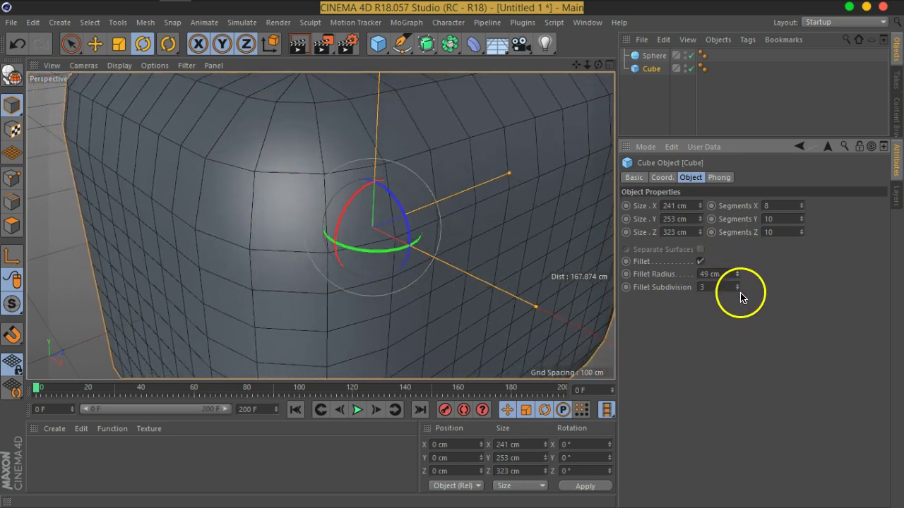
pyautogui.moveTo(738, 287); pyautogui.dragTo(735, 284)
pyautogui.scroll(-5, 363, 177)
pyautogui.moveTo(363, 178)
pyautogui.keyDown('alt'); pyautogui.mouseDown()
pyautogui.moveTo(440, 238)
pyautogui.moveTo(374, 226)
pyautogui.moveTo(381, 208)
pyautogui.moveTo(392, 211)
pyautogui.mouseUp(); pyautogui.keyUp('alt')
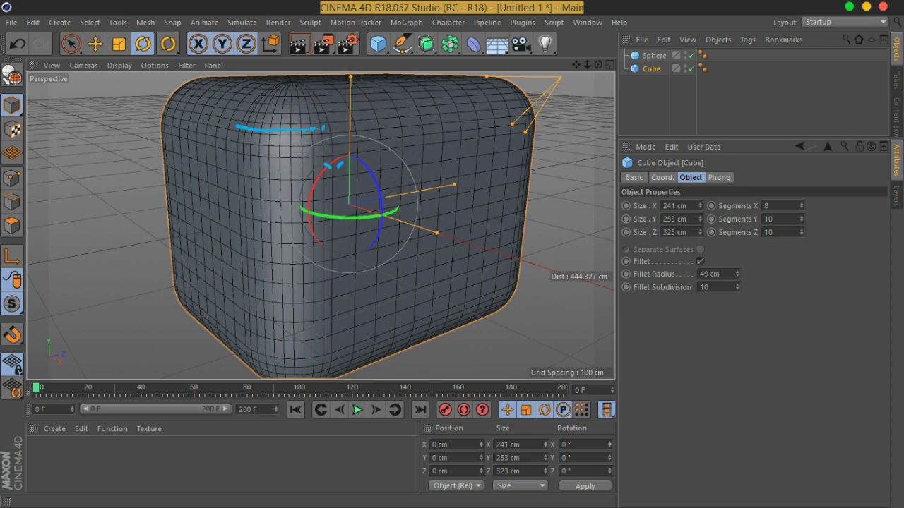
pyautogui.click(298, 43)
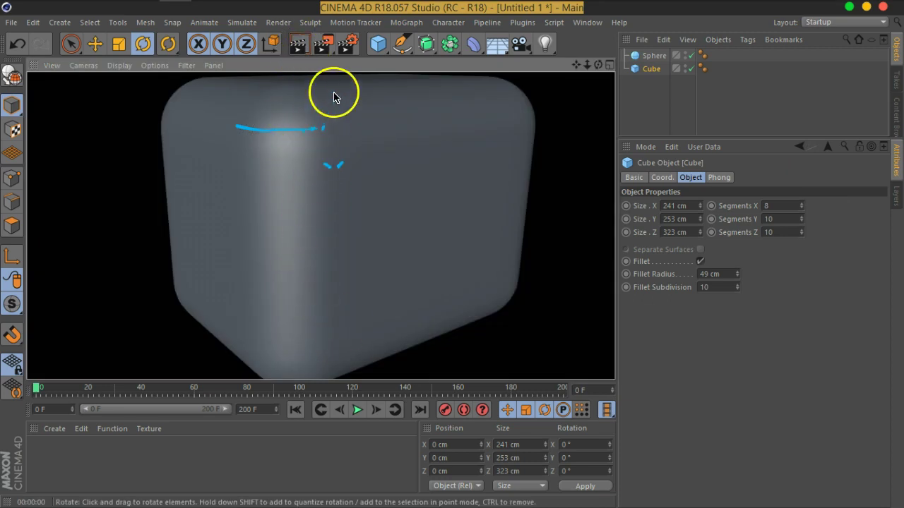
pyautogui.click(703, 68)
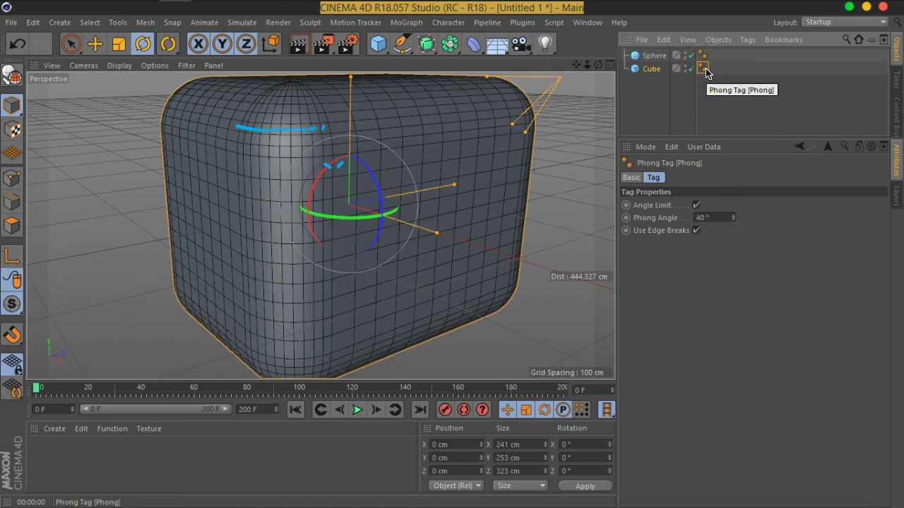
pyautogui.click(668, 73)
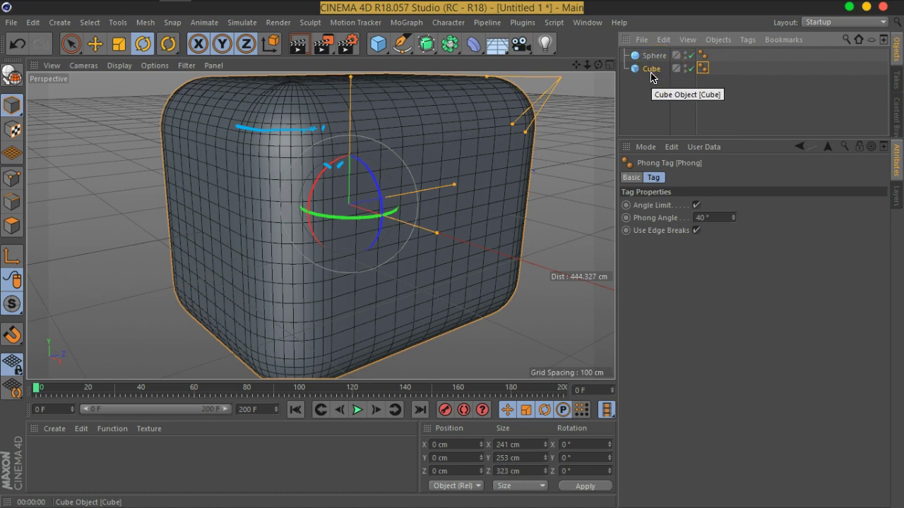
pyautogui.click(658, 75)
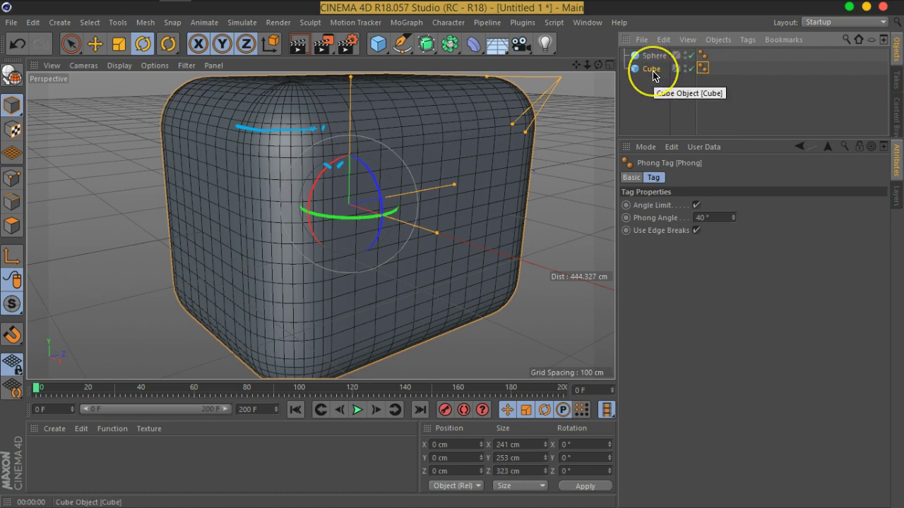
pyautogui.rightClick(653, 75)
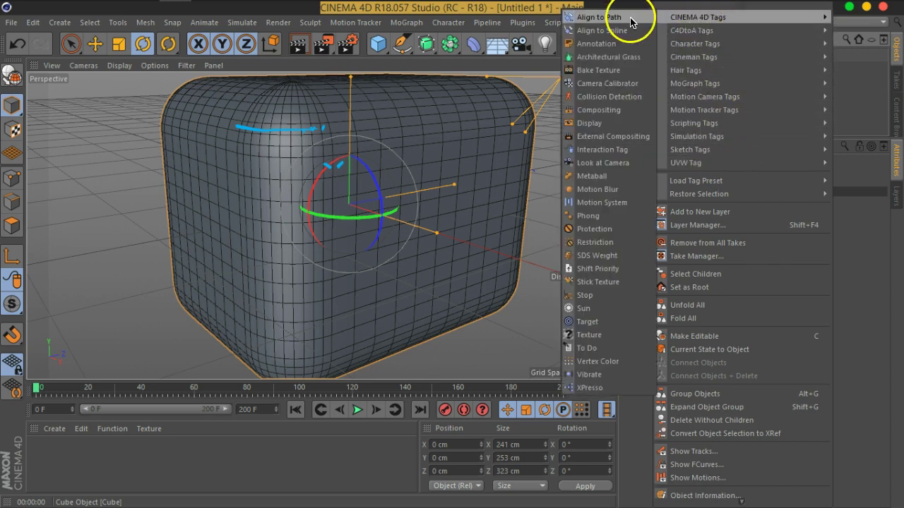
pyautogui.click(784, 311)
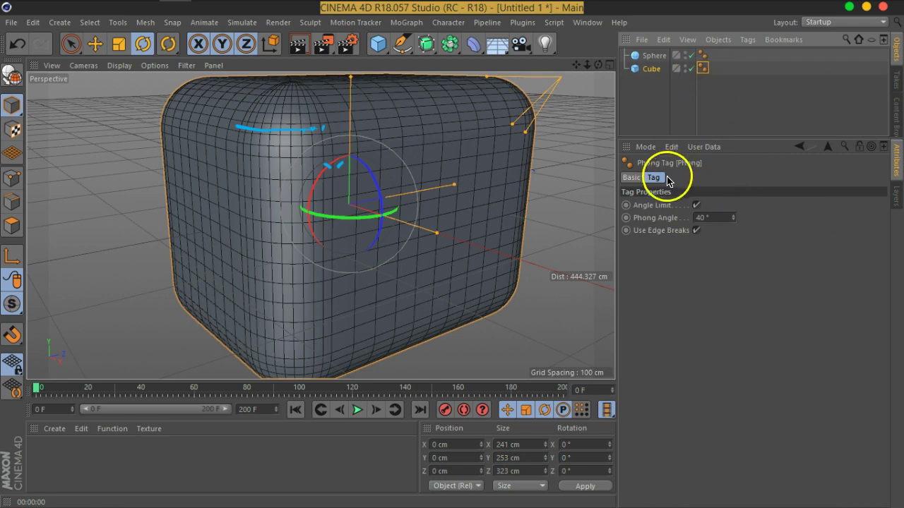
pyautogui.click(707, 80)
pyautogui.click(702, 68)
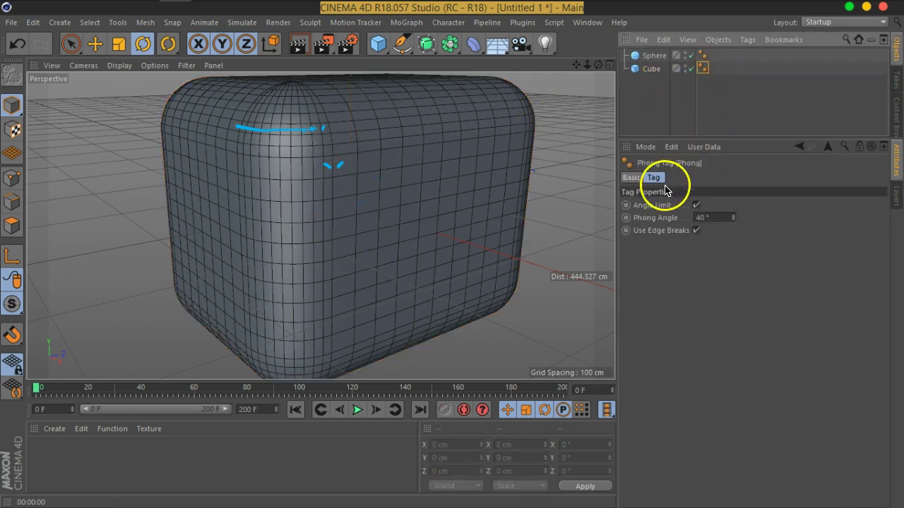
pyautogui.click(651, 69)
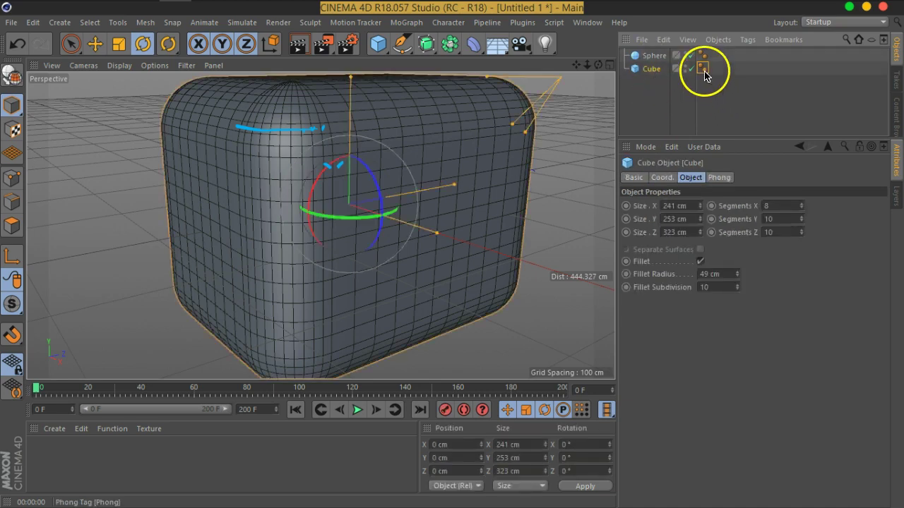
# Step: Switch the viewport to Gouraud Shading and lower the Cube's Phong Angle from 40°
pyautogui.click(703, 69)
pyautogui.click(651, 70)
pyautogui.click(719, 177)
pyautogui.click(657, 244)
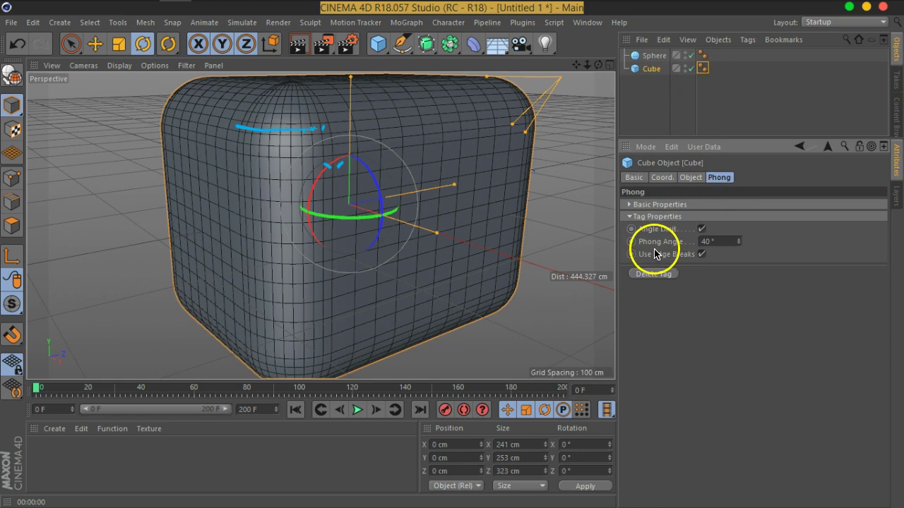
pyautogui.scroll(4, 283, 118)
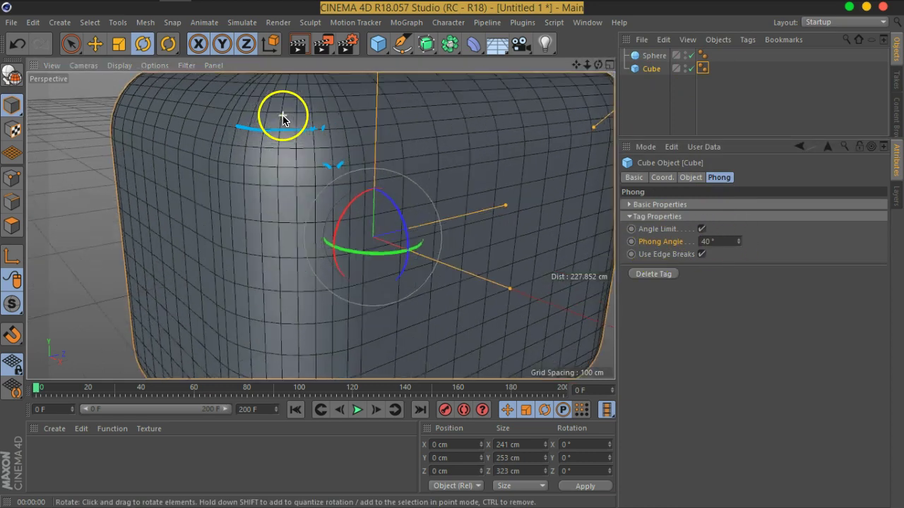
pyautogui.click(120, 69)
pyautogui.click(125, 85)
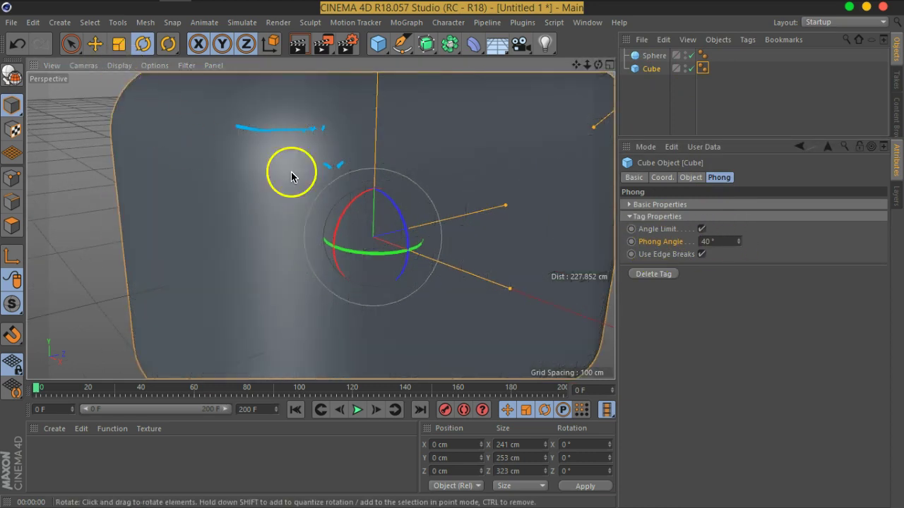
pyautogui.click(724, 242)
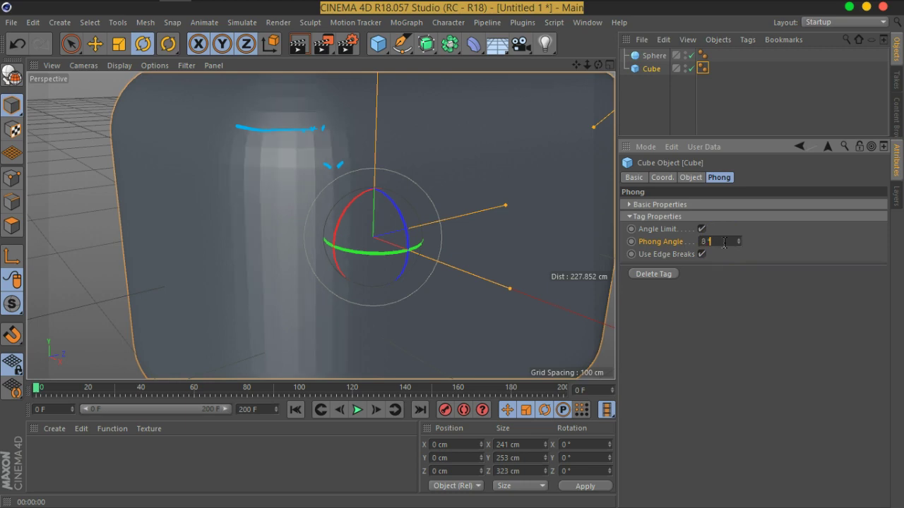
# Step: Change the Cube's Phong Angle from 7° to 10°, then to 180°
pyautogui.press('Return')
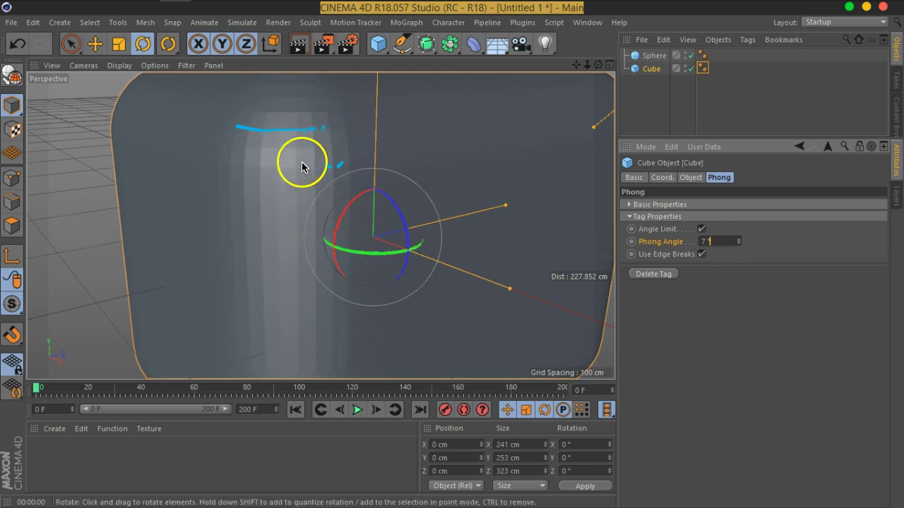
pyautogui.write('7')
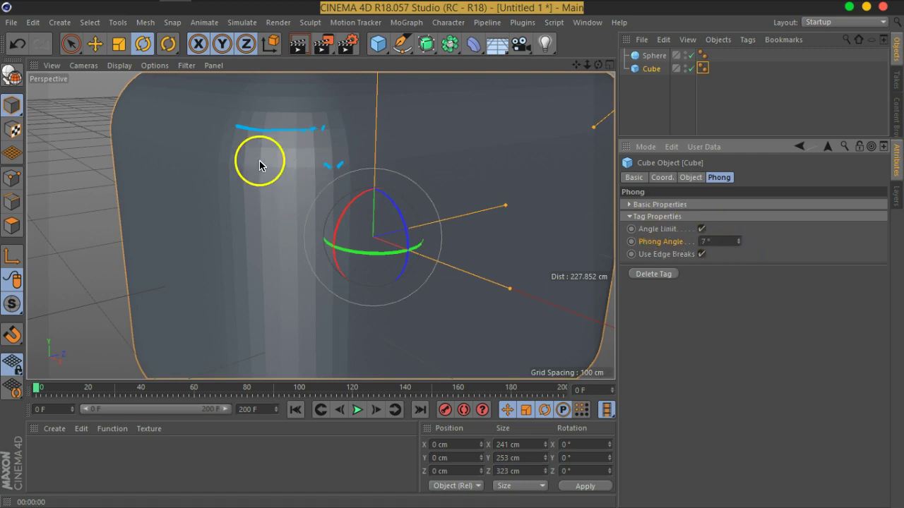
pyautogui.click(710, 241)
pyautogui.write('10')
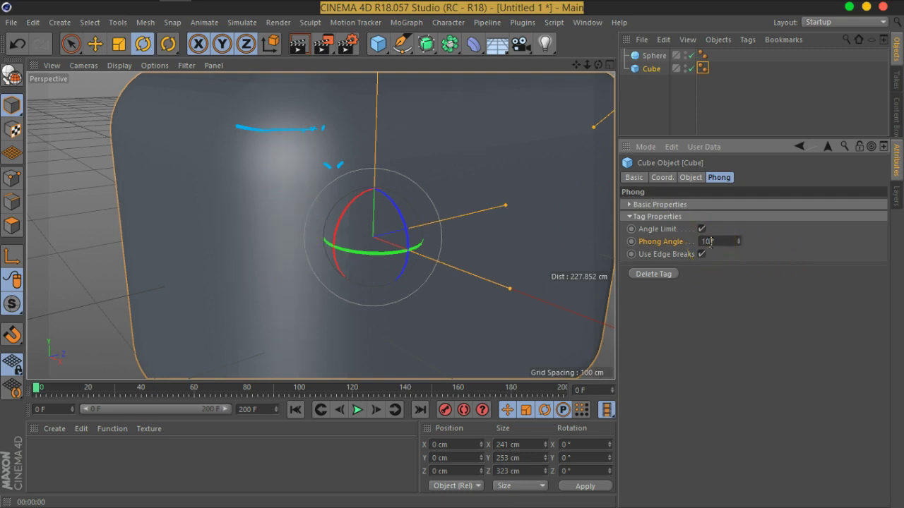
pyautogui.moveTo(587, 65)
pyautogui.mouseDown()
pyautogui.moveTo(568, 74)
pyautogui.moveTo(575, 51)
pyautogui.mouseUp()
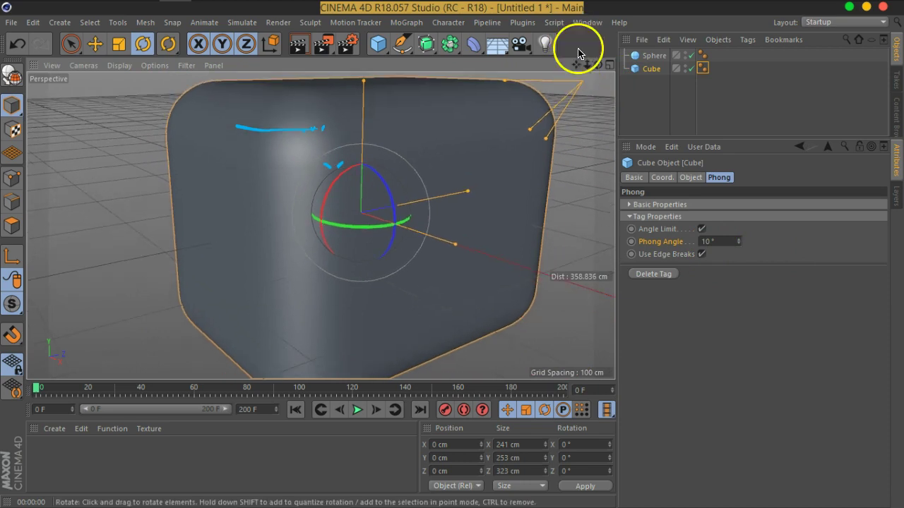
pyautogui.click(713, 241)
pyautogui.write('180')
pyautogui.press('Return')
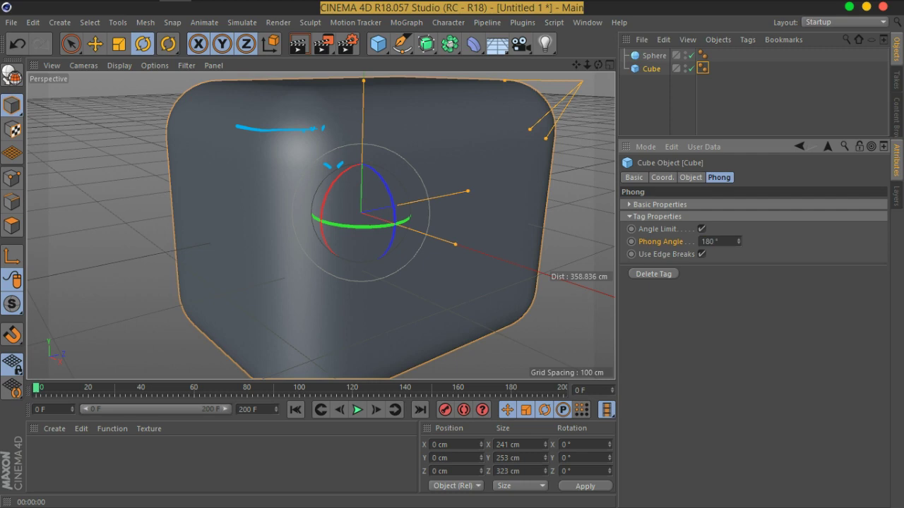
pyautogui.click(742, 275)
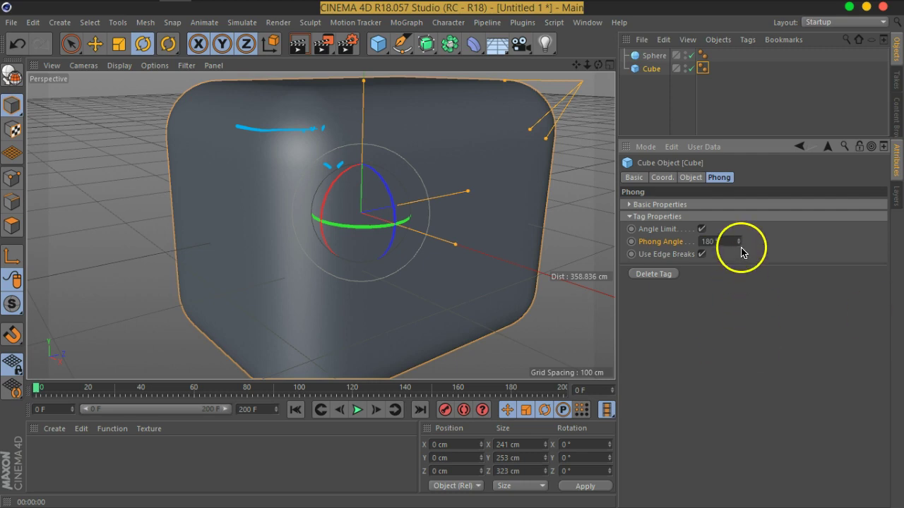
# Step: Render a preview of the cube, then toggle the Phong Angle Limit off and back on
pyautogui.moveTo(475, 167)
pyautogui.keyDown('alt'); pyautogui.mouseDown()
pyautogui.moveTo(410, 177)
pyautogui.moveTo(410, 137)
pyautogui.moveTo(409, 176)
pyautogui.mouseUp(); pyautogui.keyUp('alt')
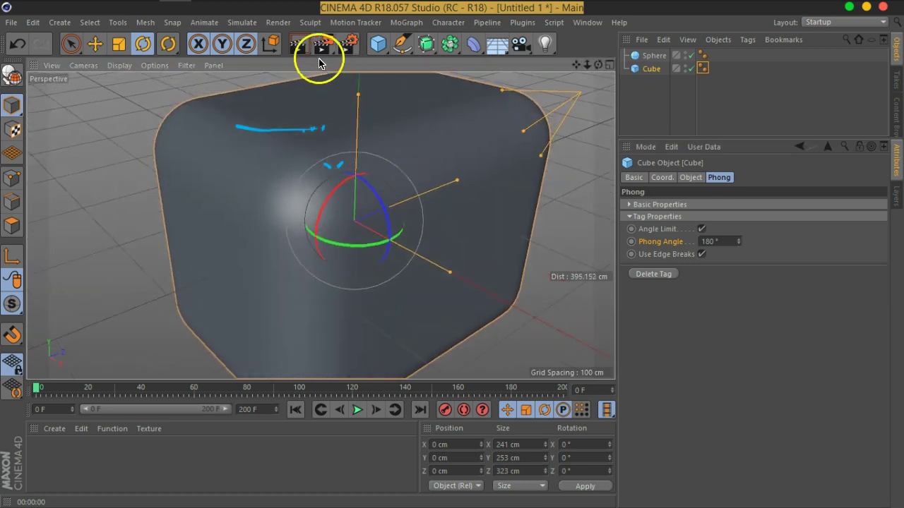
pyautogui.click(300, 51)
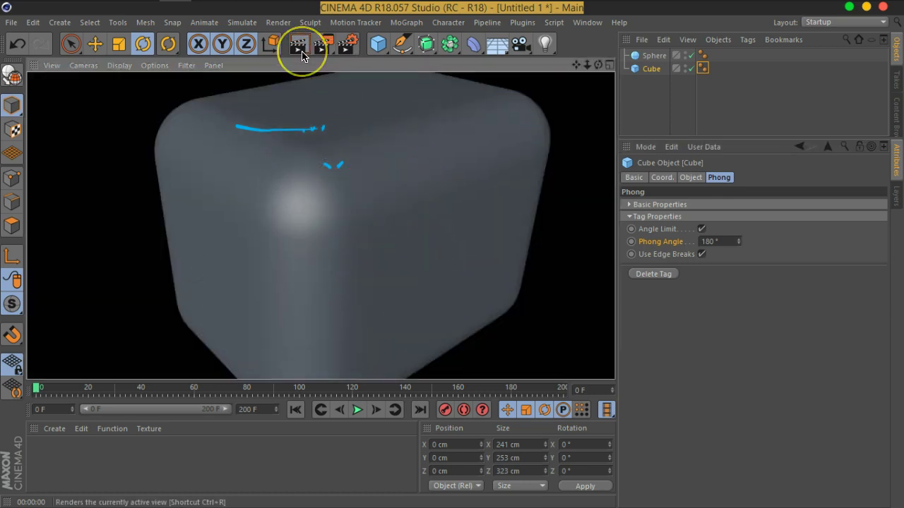
pyautogui.click(645, 130)
pyautogui.click(648, 69)
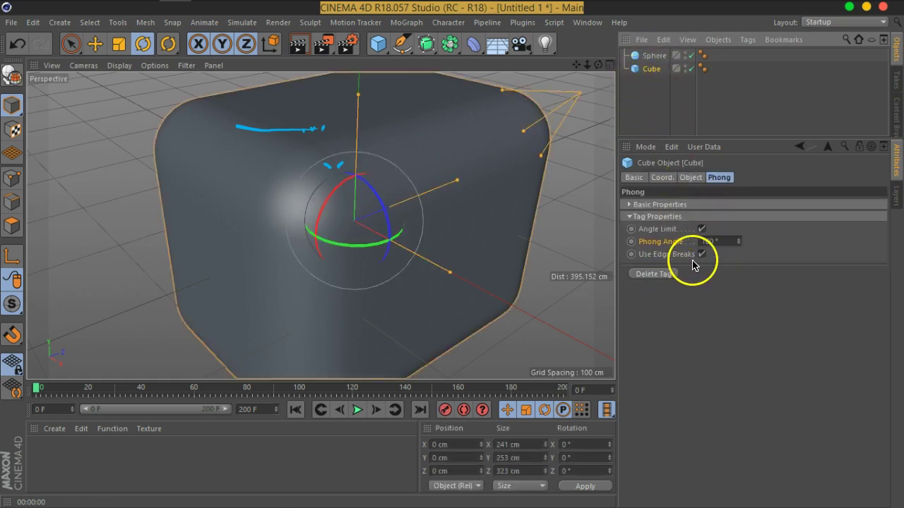
pyautogui.click(701, 229)
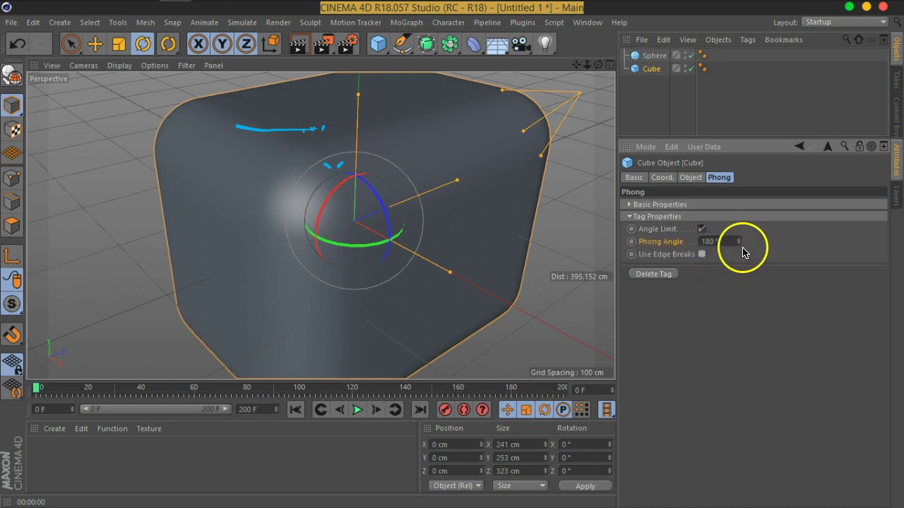
pyautogui.click(701, 229)
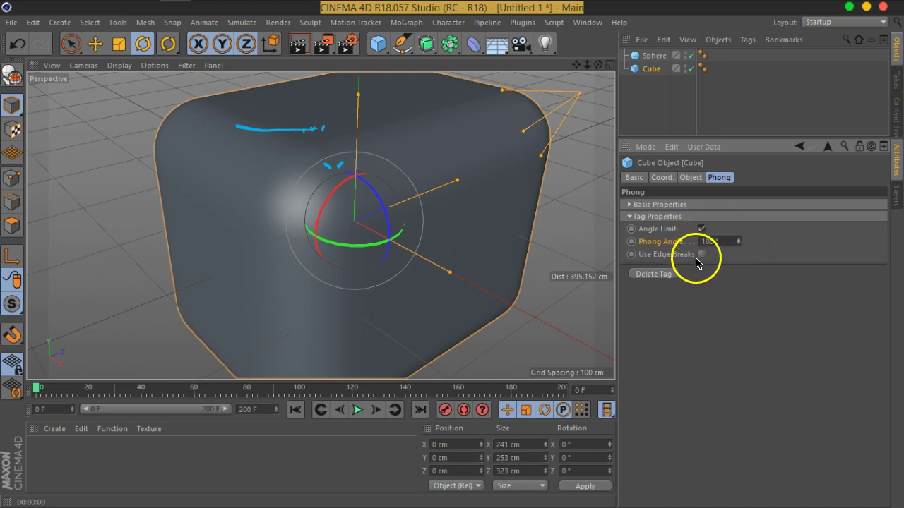
# Step: Lower the cube's X segment count to 1 in its Object settings
pyautogui.click(651, 69)
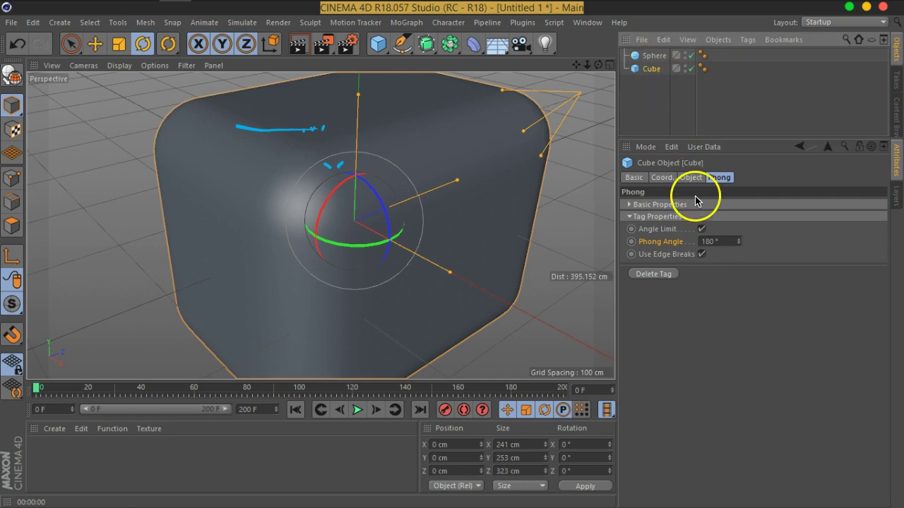
pyautogui.click(691, 178)
pyautogui.click(801, 208)
pyautogui.click(801, 208)
pyautogui.click(801, 209)
pyautogui.click(801, 209)
# Step: Give the cube X 1, Y 35 and Z 17 segments and a 120.5 cm fillet radius
pyautogui.click(800, 209)
pyautogui.click(801, 208)
pyautogui.click(801, 208)
pyautogui.moveTo(802, 220); pyautogui.dragTo(802, 231)
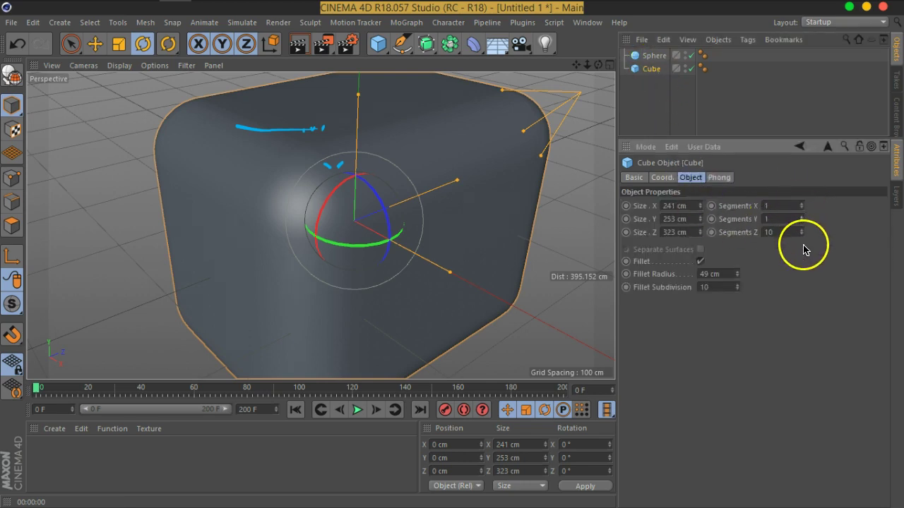
pyautogui.moveTo(801, 234); pyautogui.dragTo(811, 282)
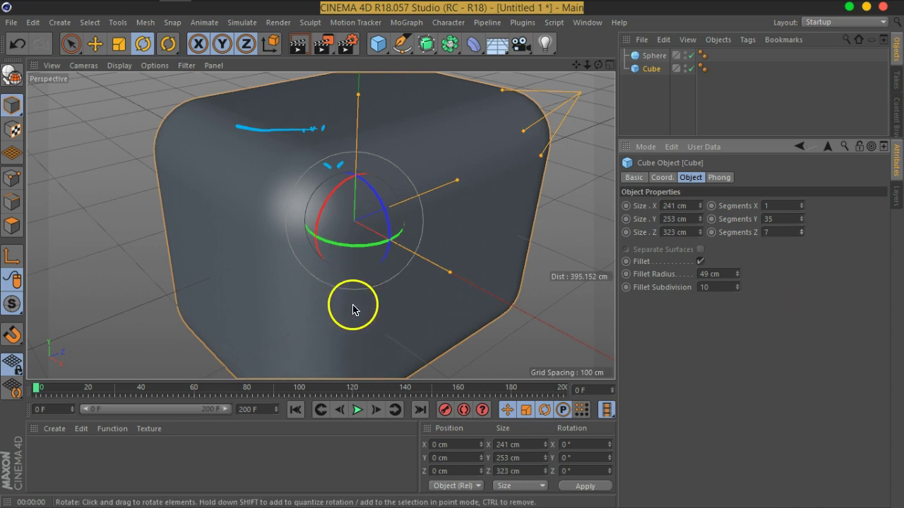
pyautogui.moveTo(738, 277)
pyautogui.mouseDown()
pyautogui.moveTo(743, 304)
pyautogui.moveTo(731, 208)
pyautogui.mouseUp()
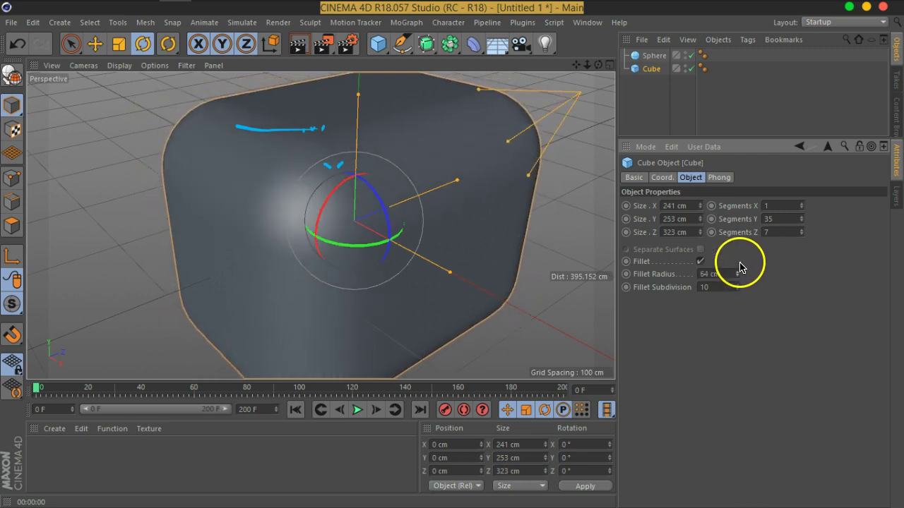
pyautogui.moveTo(799, 233); pyautogui.dragTo(799, 222)
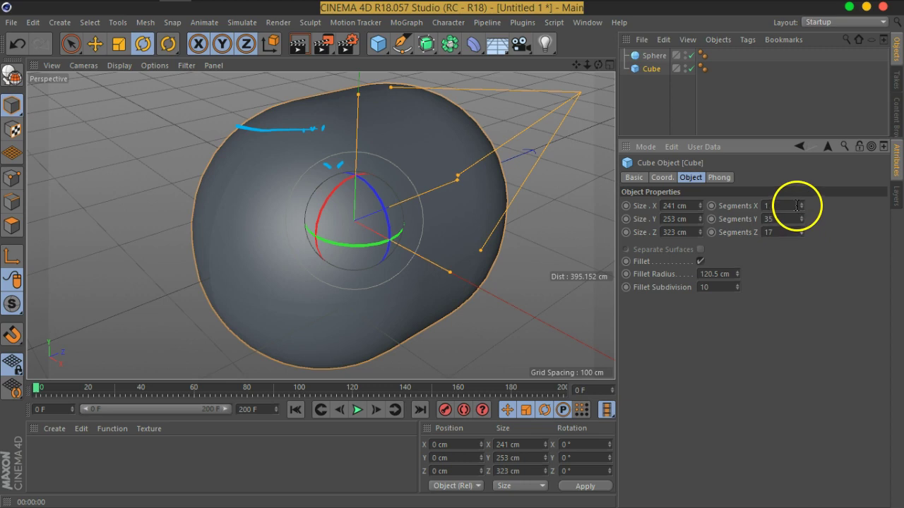
# Step: Sweep the Cube's Phong Angle from 0° up to 180° to compare the blob's shading
pyautogui.click(703, 68)
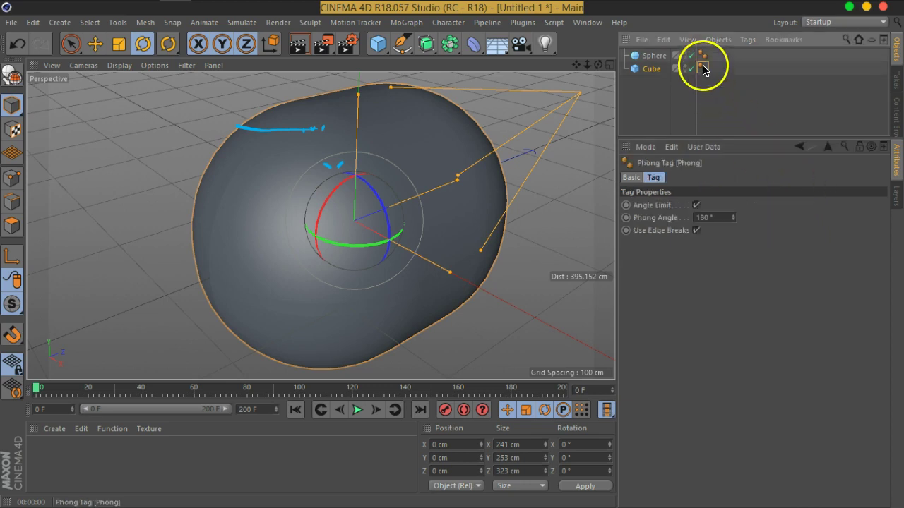
pyautogui.moveTo(732, 219); pyautogui.dragTo(734, 228)
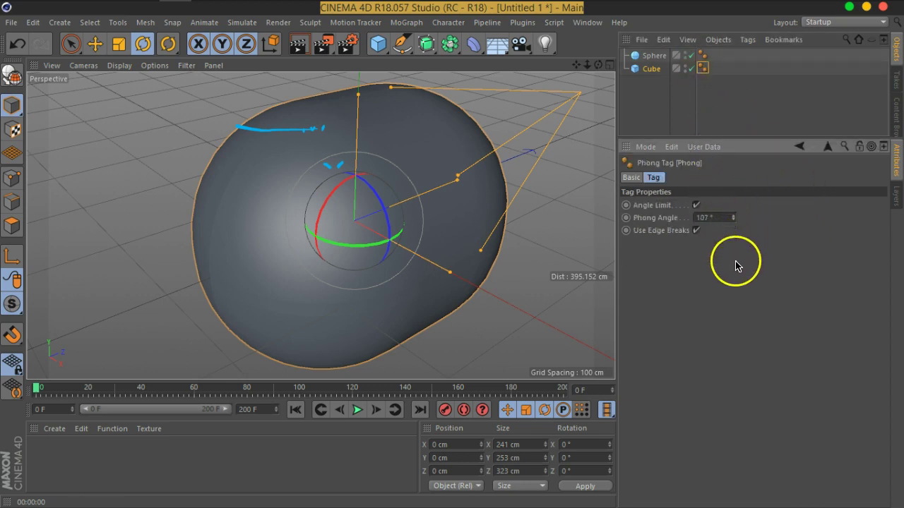
pyautogui.moveTo(740, 378)
pyautogui.mouseDown()
pyautogui.moveTo(747, 186)
pyautogui.moveTo(734, 113)
pyautogui.mouseUp()
pyautogui.moveTo(373, 212)
pyautogui.keyDown('alt'); pyautogui.mouseDown()
pyautogui.moveTo(367, 259)
pyautogui.moveTo(460, 226)
pyautogui.moveTo(329, 260)
pyautogui.moveTo(399, 242)
pyautogui.moveTo(403, 280)
pyautogui.moveTo(396, 262)
pyautogui.mouseUp(); pyautogui.keyUp('alt')
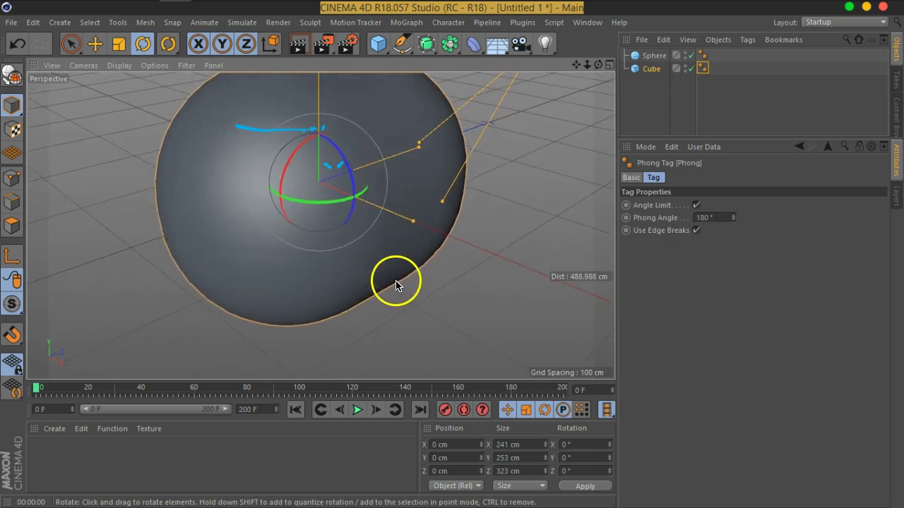
pyautogui.keyDown('alt'); pyautogui.moveTo(389, 188); pyautogui.dragTo(382, 258); pyautogui.keyUp('alt')
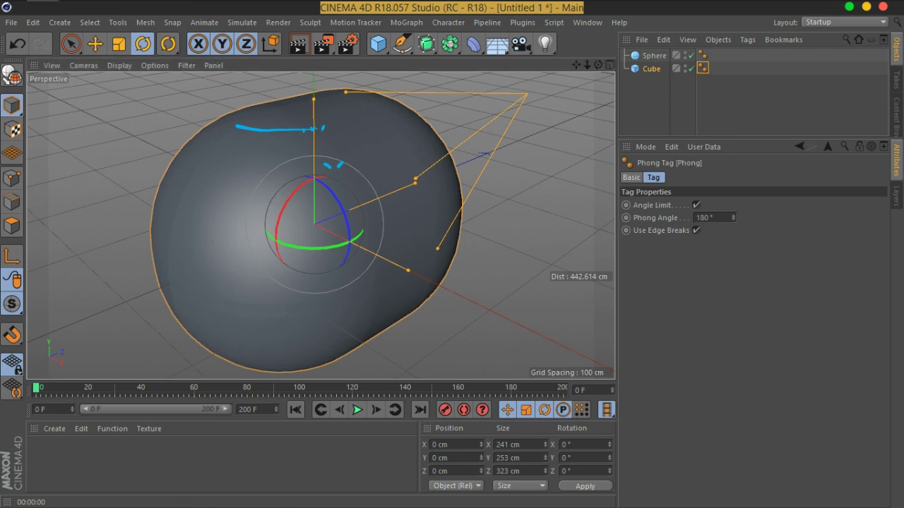
pyautogui.click(286, 127)
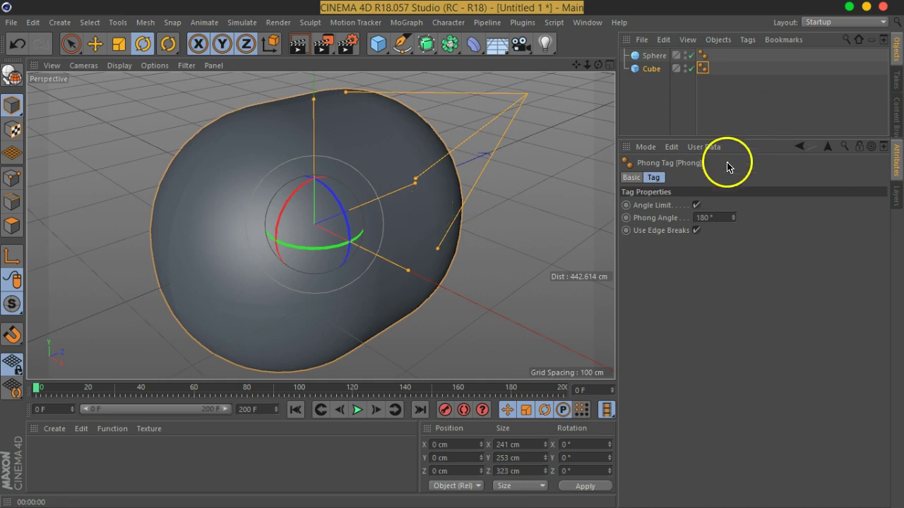
# Step: Enter a 30° Phong Angle and view the blob from a lower angle
pyautogui.doubleClick(715, 217)
pyautogui.write('80')
pyautogui.press('Return')
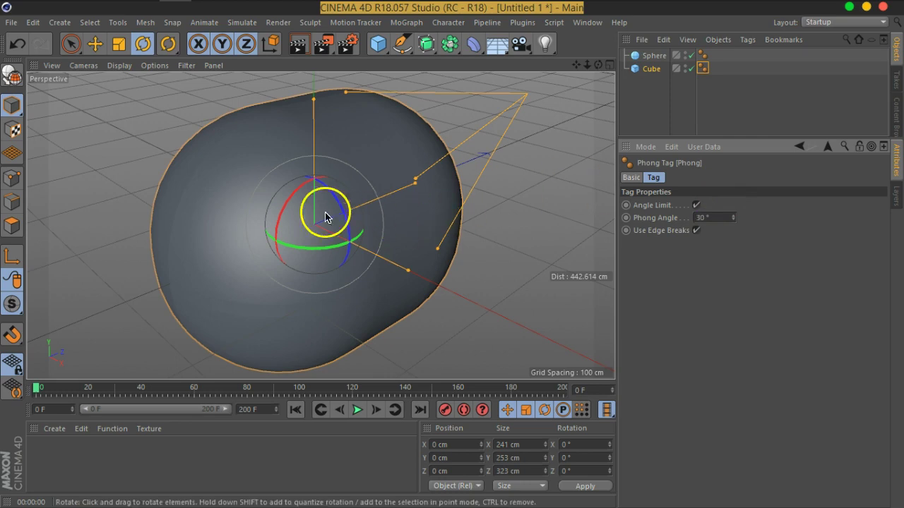
pyautogui.moveTo(383, 222)
pyautogui.keyDown('alt'); pyautogui.mouseDown()
pyautogui.moveTo(362, 195)
pyautogui.moveTo(478, 162)
pyautogui.moveTo(490, 198)
pyautogui.moveTo(403, 191)
pyautogui.moveTo(494, 204)
pyautogui.moveTo(426, 231)
pyautogui.moveTo(393, 218)
pyautogui.moveTo(448, 200)
pyautogui.mouseUp(); pyautogui.keyUp('alt')
pyautogui.click(650, 83)
pyautogui.click(651, 68)
pyautogui.click(703, 69)
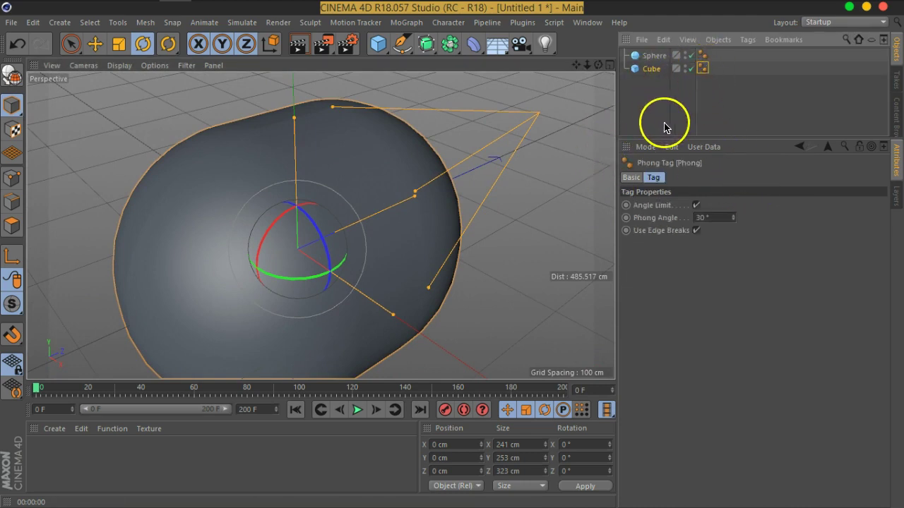
pyautogui.click(826, 111)
# Step: Select the Sphere and disable the Cube
pyautogui.click(661, 68)
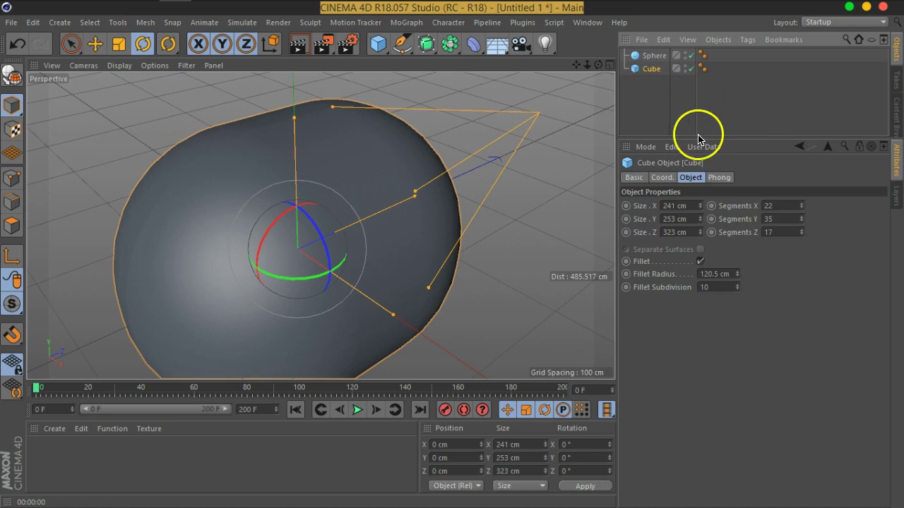
pyautogui.click(651, 56)
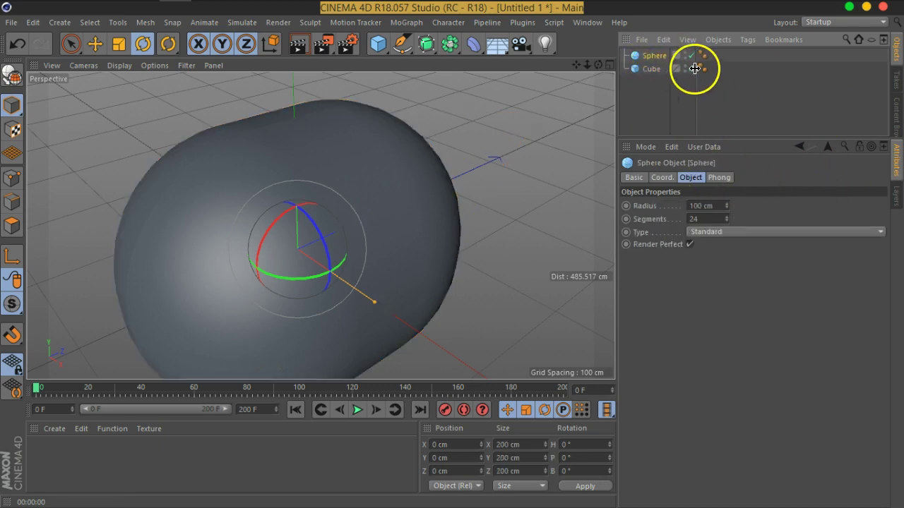
pyautogui.click(691, 68)
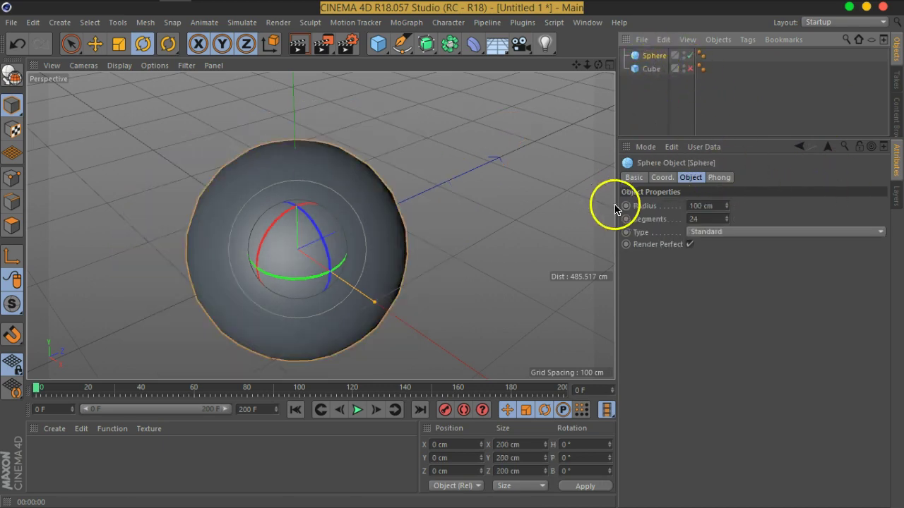
# Step: Set the sphere's radius to 150 cm with 51 segments
pyautogui.click(647, 178)
pyautogui.click(664, 177)
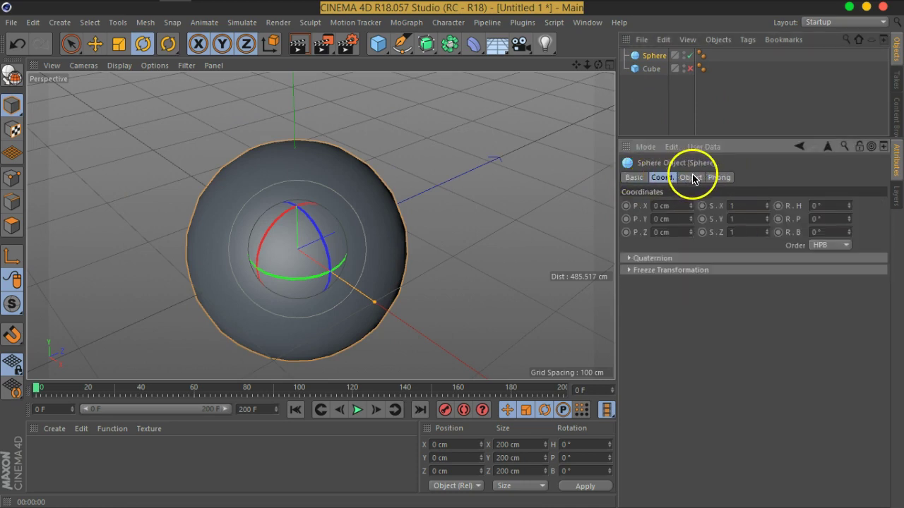
pyautogui.click(691, 177)
pyautogui.moveTo(727, 205)
pyautogui.mouseDown()
pyautogui.moveTo(727, 137)
pyautogui.moveTo(726, 205)
pyautogui.moveTo(732, 176)
pyautogui.moveTo(721, 216)
pyautogui.moveTo(736, 190)
pyautogui.mouseUp()
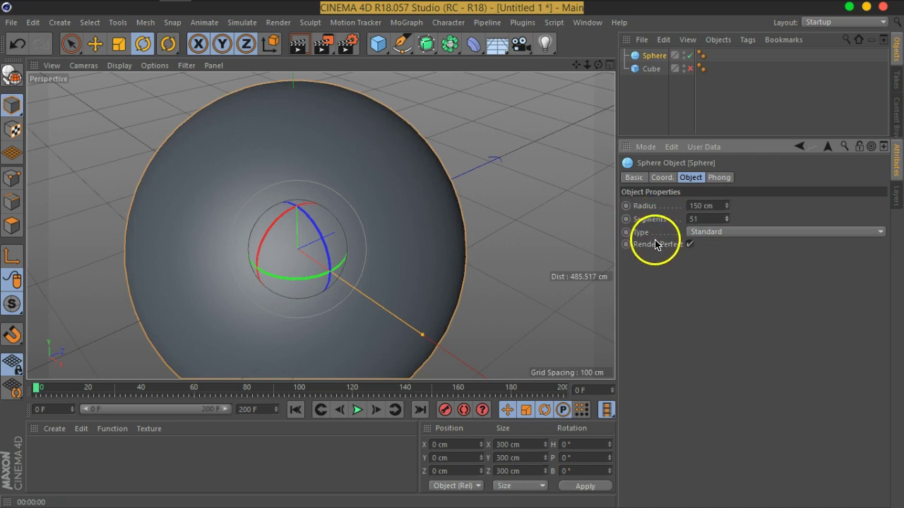
pyautogui.moveTo(654, 56)
pyautogui.mouseDown()
pyautogui.moveTo(655, 84)
pyautogui.moveTo(472, 198)
pyautogui.mouseUp()
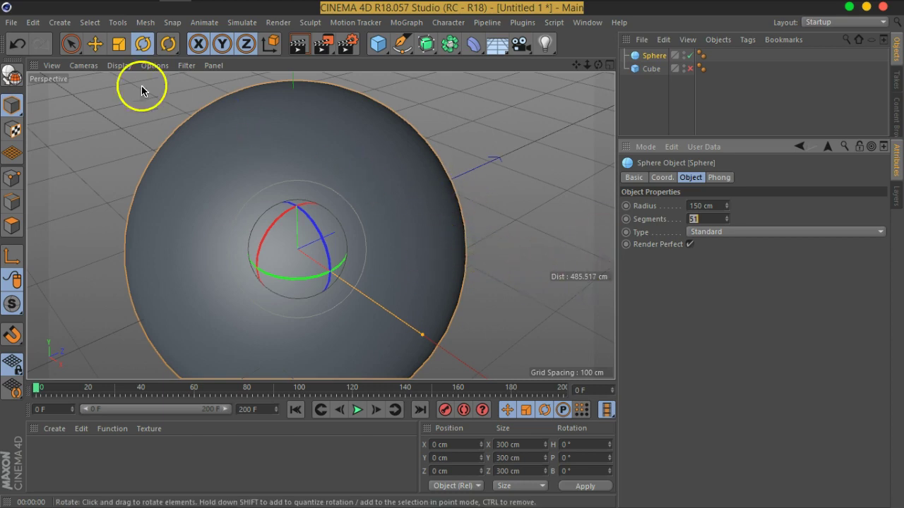
# Step: Try Quick Shading with and without wireframe lines in the viewport Display menu
pyautogui.click(120, 66)
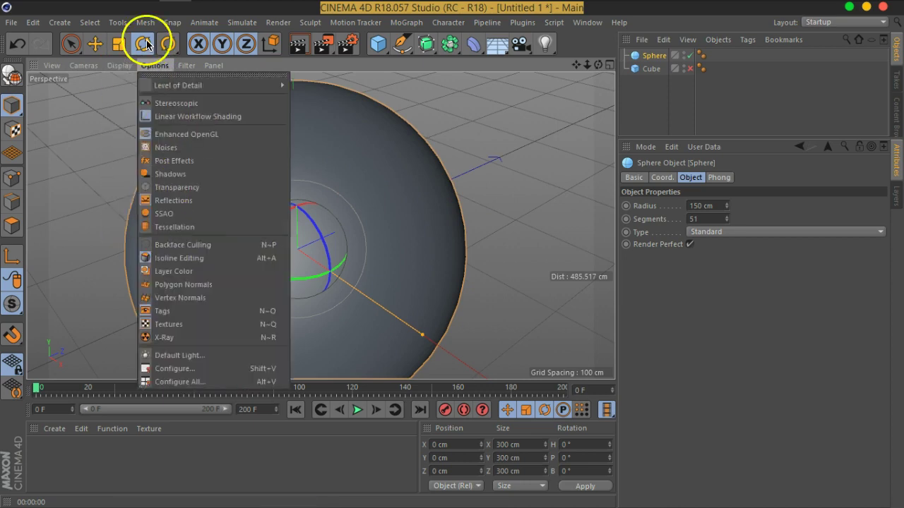
pyautogui.click(147, 94)
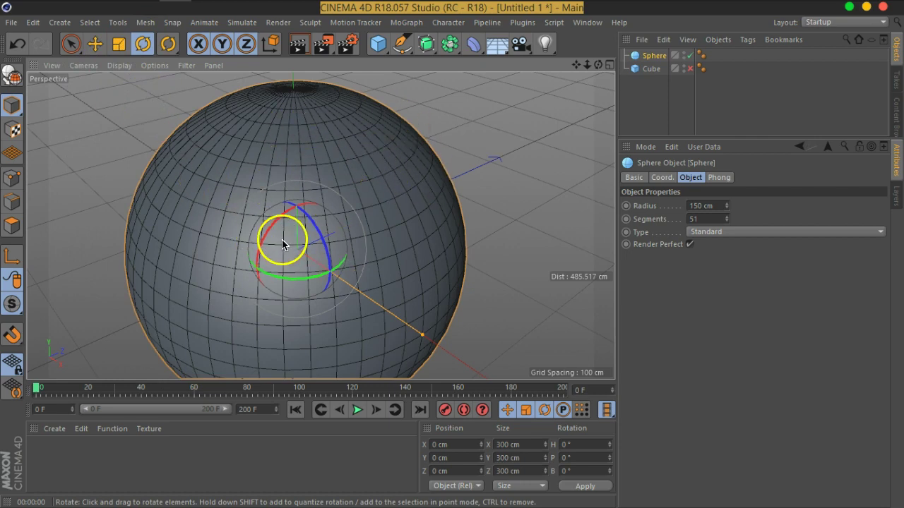
pyautogui.click(125, 66)
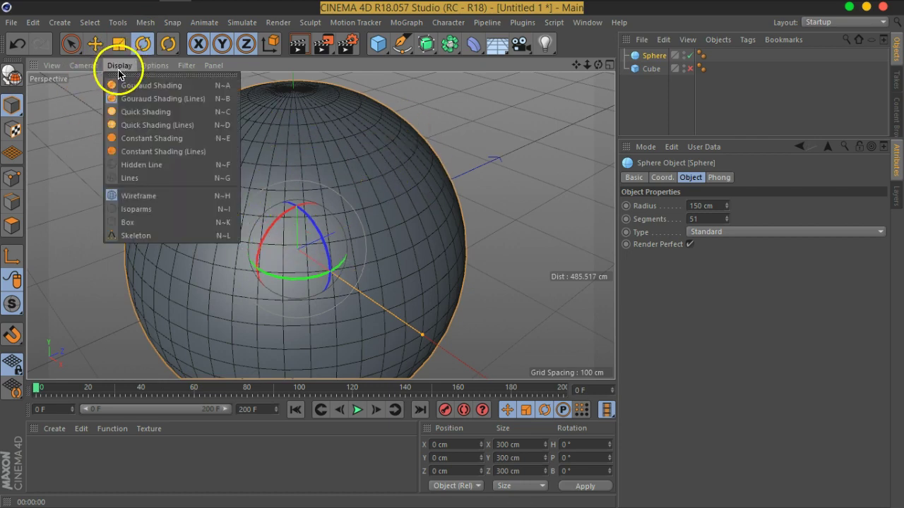
pyautogui.click(154, 112)
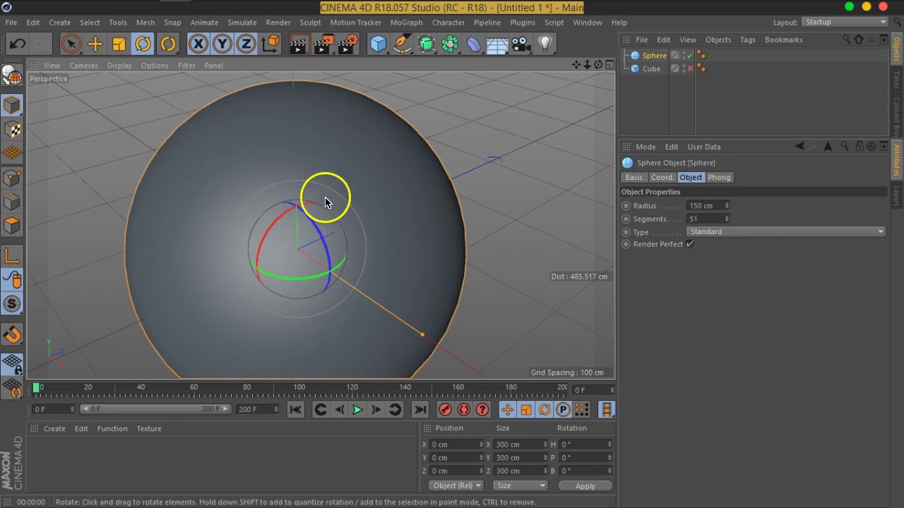
pyautogui.click(121, 65)
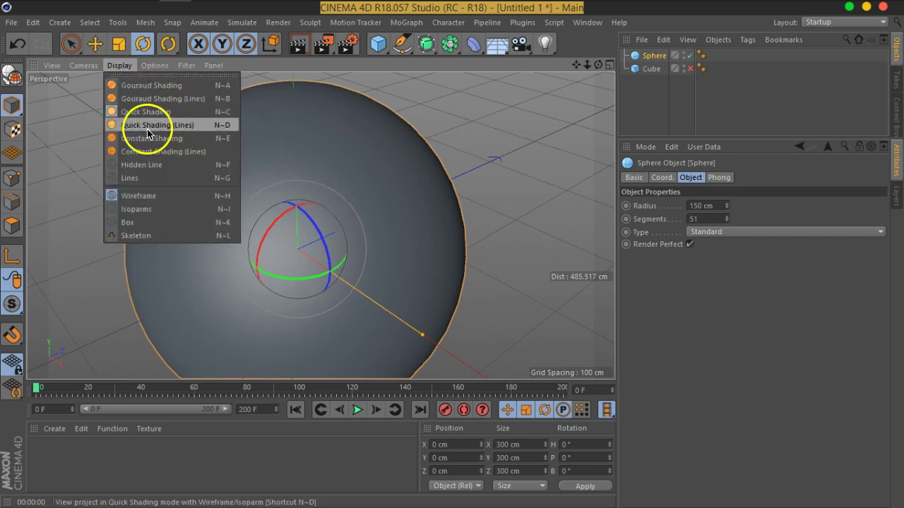
pyautogui.click(177, 126)
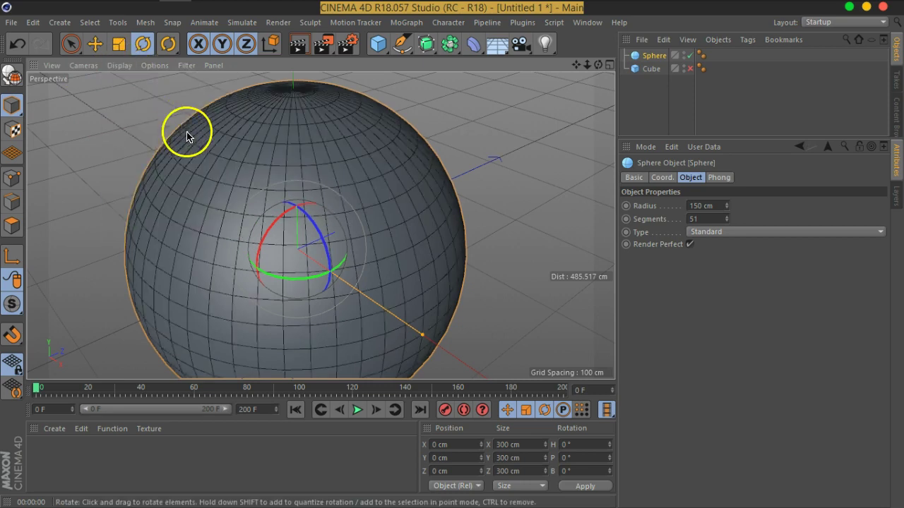
# Step: Switch the viewport to Constant Shading and orbit around the sphere
pyautogui.click(124, 65)
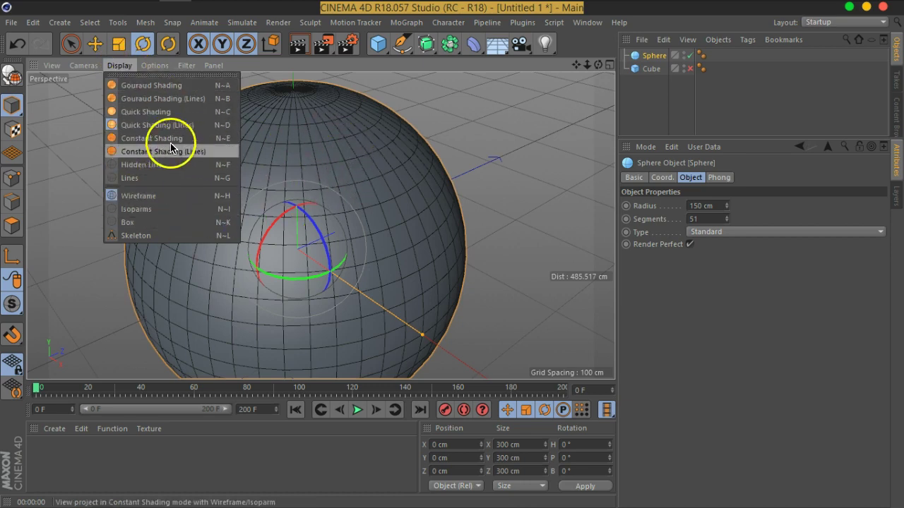
pyautogui.click(171, 139)
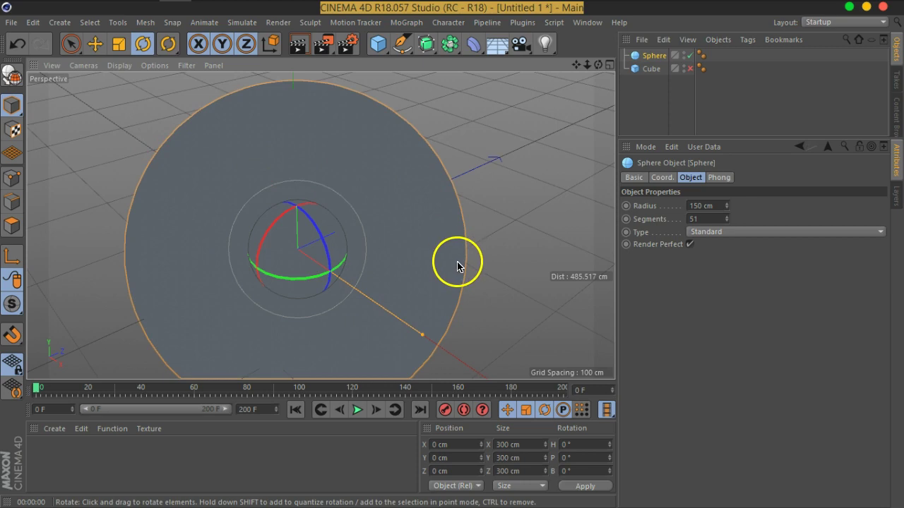
pyautogui.moveTo(486, 246)
pyautogui.keyDown('alt'); pyautogui.mouseDown()
pyautogui.moveTo(322, 227)
pyautogui.moveTo(419, 198)
pyautogui.moveTo(500, 191)
pyautogui.moveTo(336, 236)
pyautogui.moveTo(486, 206)
pyautogui.moveTo(466, 223)
pyautogui.mouseUp(); pyautogui.keyUp('alt')
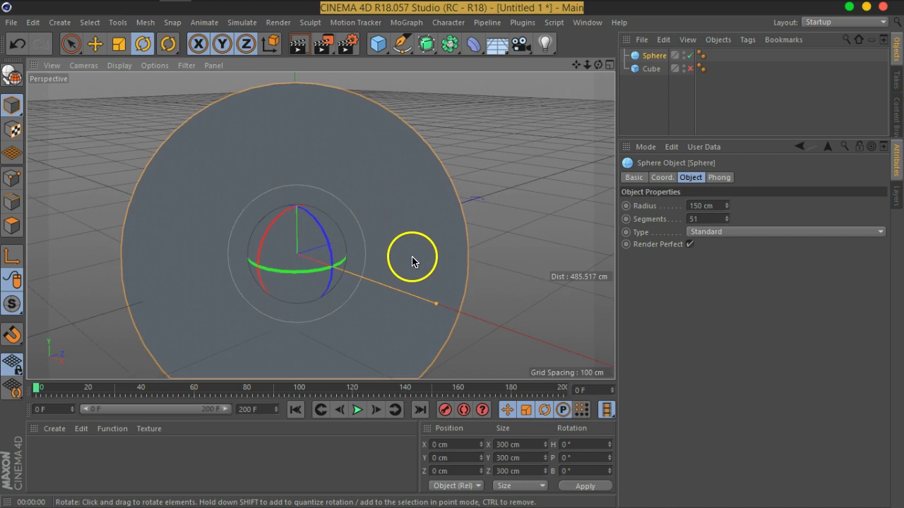
# Step: Switch to Constant Shading (Lines) and orbit to inspect the sphere's polygon grid
pyautogui.click(119, 66)
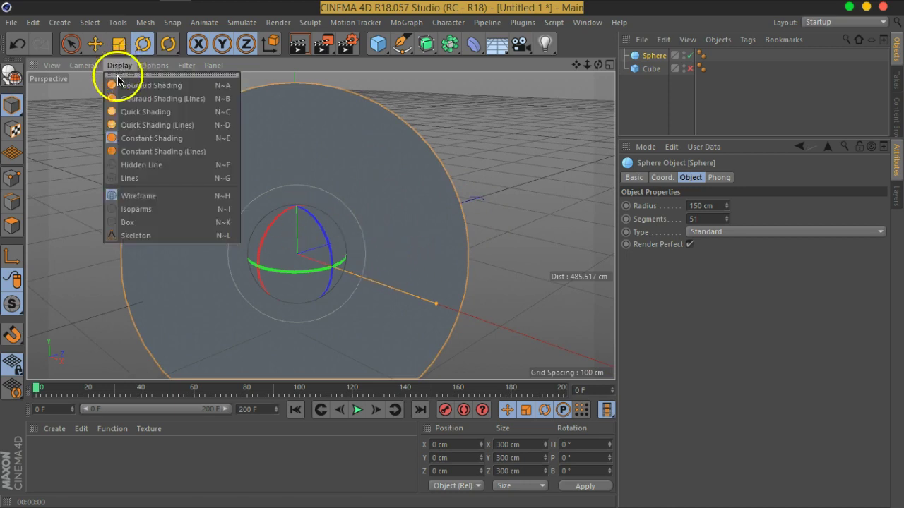
pyautogui.click(175, 152)
pyautogui.moveTo(446, 212)
pyautogui.keyDown('alt'); pyautogui.mouseDown()
pyautogui.moveTo(349, 243)
pyautogui.moveTo(468, 204)
pyautogui.moveTo(410, 226)
pyautogui.mouseUp(); pyautogui.keyUp('alt')
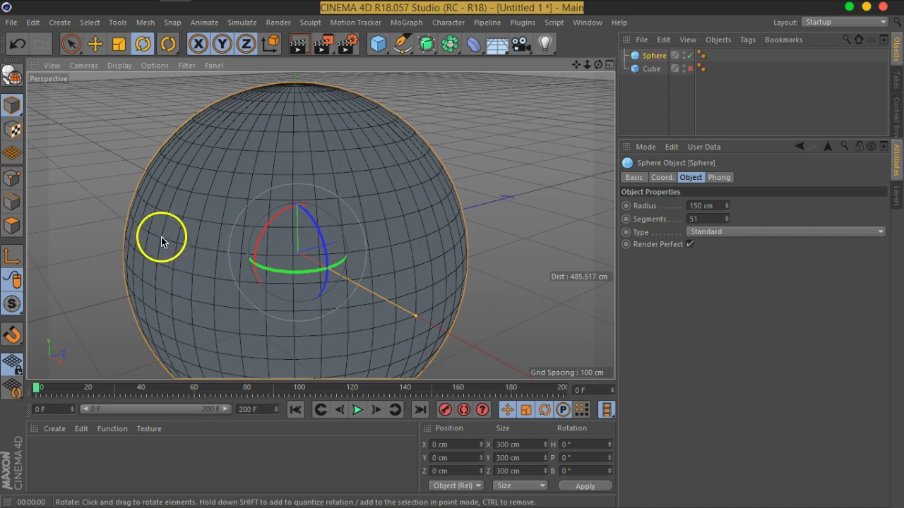
pyautogui.click(120, 66)
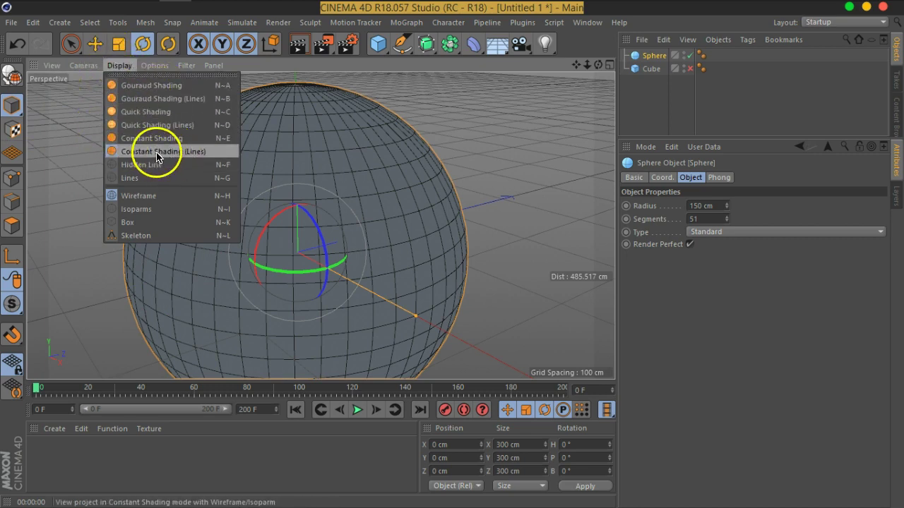
pyautogui.click(432, 65)
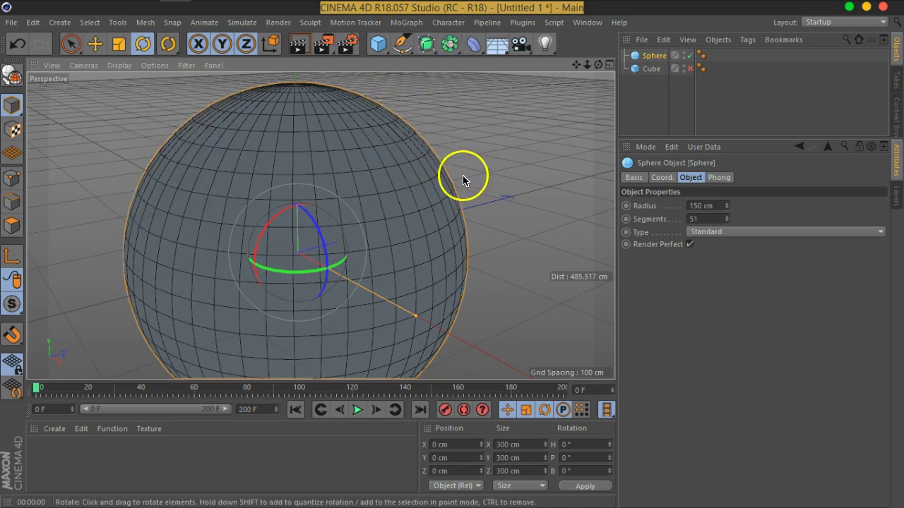
pyautogui.keyDown('alt'); pyautogui.moveTo(462, 177); pyautogui.dragTo(440, 177); pyautogui.keyUp('alt')
pyautogui.moveTo(726, 219)
pyautogui.mouseDown()
pyautogui.moveTo(732, 230)
pyautogui.moveTo(729, 211)
pyautogui.moveTo(731, 242)
pyautogui.moveTo(730, 207)
pyautogui.moveTo(731, 225)
pyautogui.mouseUp()
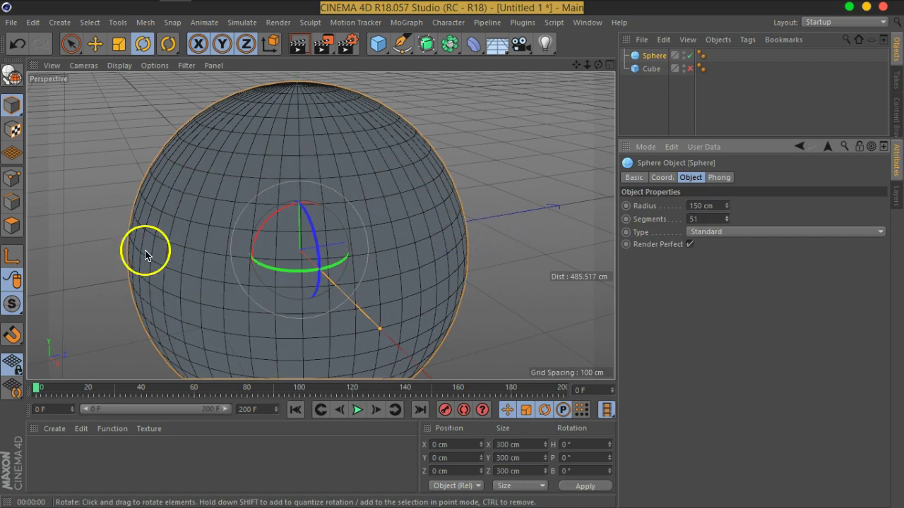
# Step: Try the Tetrahedron, Hexahedron, Octahedron and Icosahedron sphere types, settling on Hemisphere
pyautogui.click(739, 232)
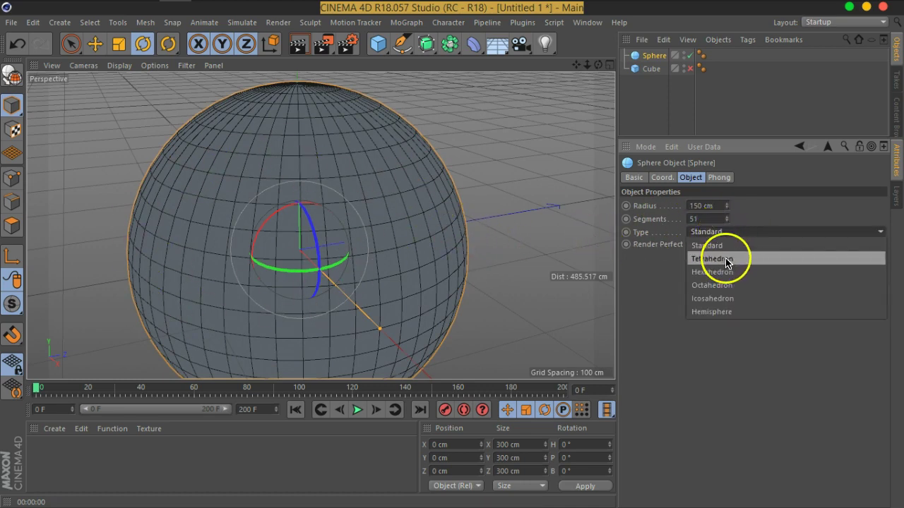
pyautogui.click(730, 260)
pyautogui.click(730, 233)
pyautogui.click(730, 271)
pyautogui.click(731, 233)
pyautogui.click(737, 287)
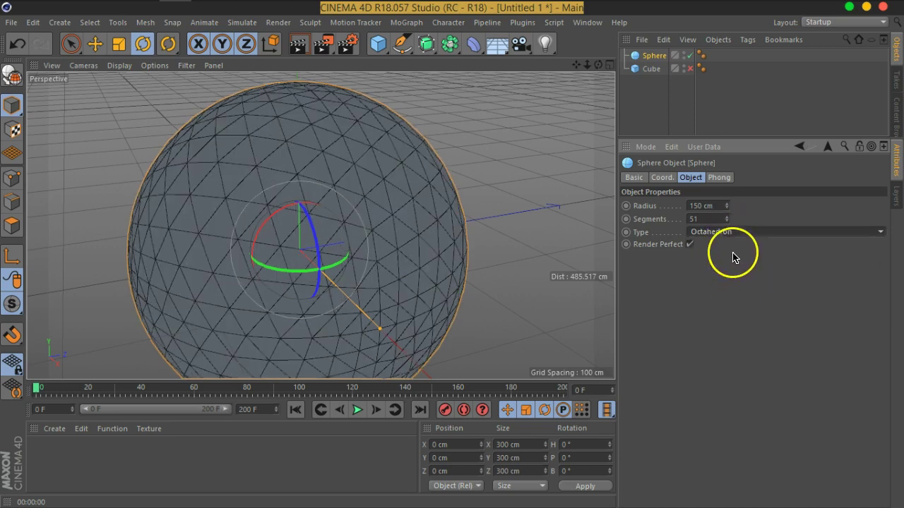
pyautogui.click(740, 235)
pyautogui.click(737, 300)
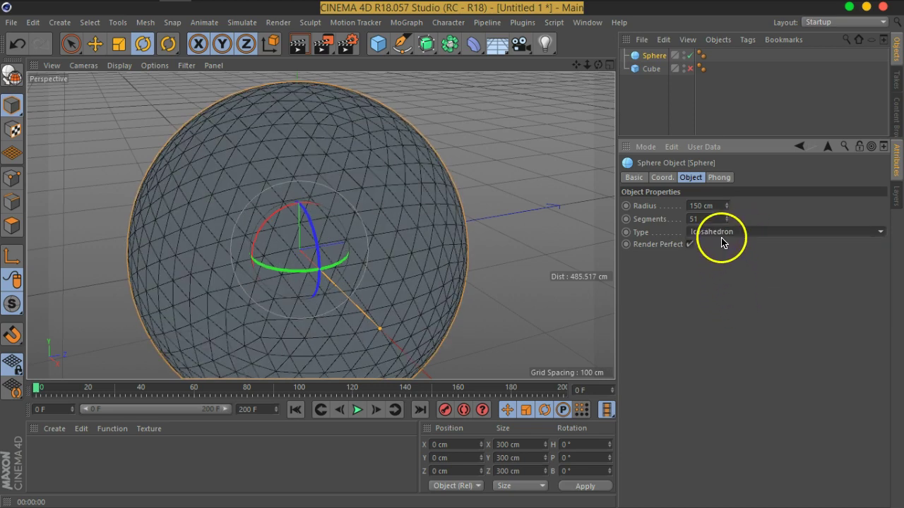
pyautogui.click(727, 233)
pyautogui.click(731, 272)
pyautogui.click(738, 233)
pyautogui.click(752, 300)
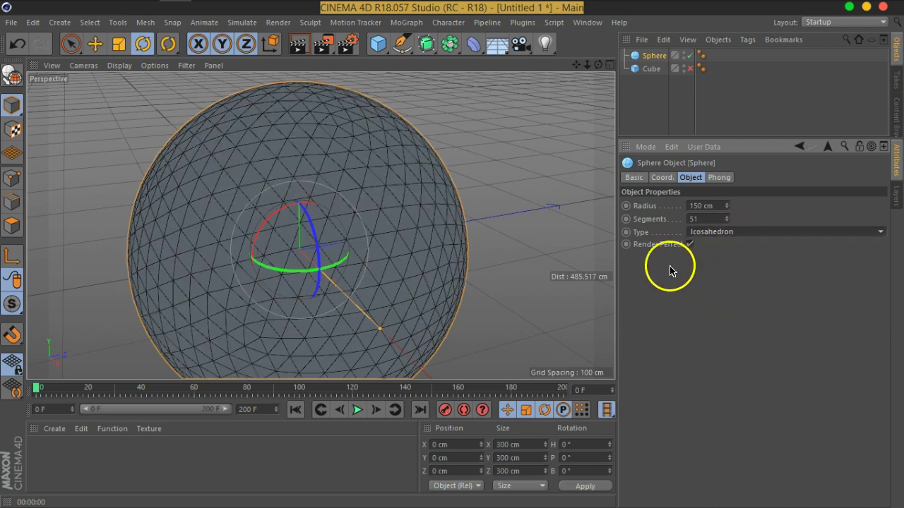
pyautogui.click(738, 235)
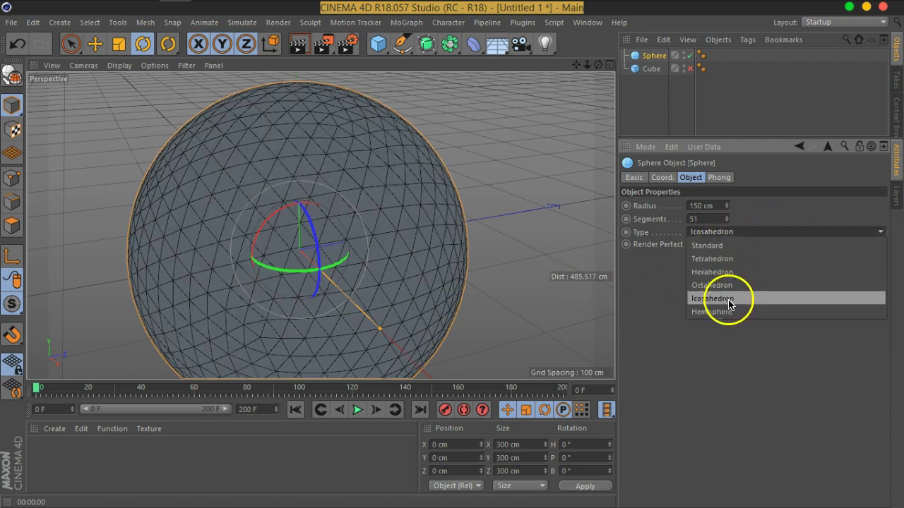
pyautogui.click(726, 298)
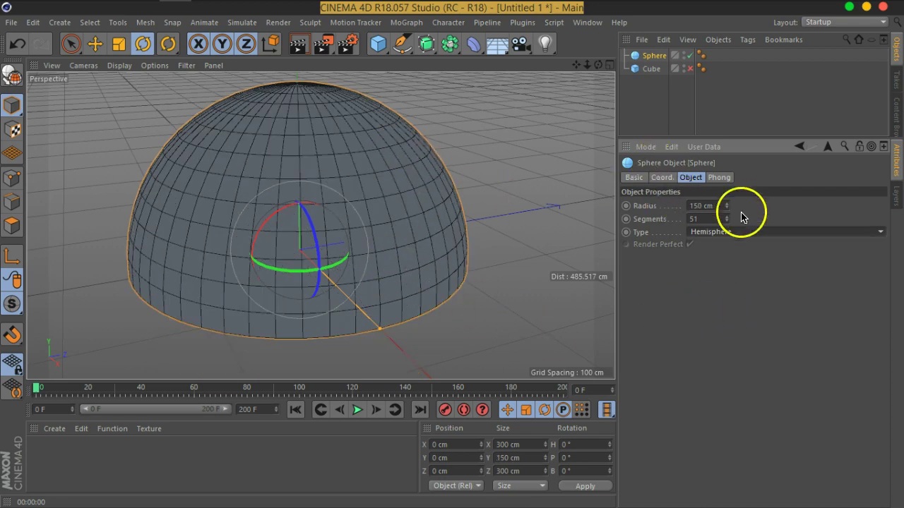
# Step: Set the Phong Angle to 0°, then 180°, with the viewport switched to Gouraud Shading without lines
pyautogui.click(719, 178)
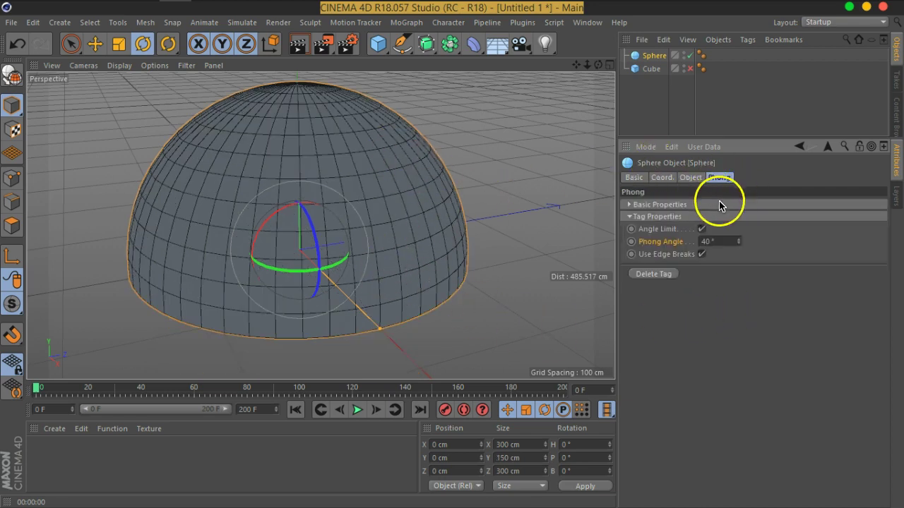
pyautogui.write('0')
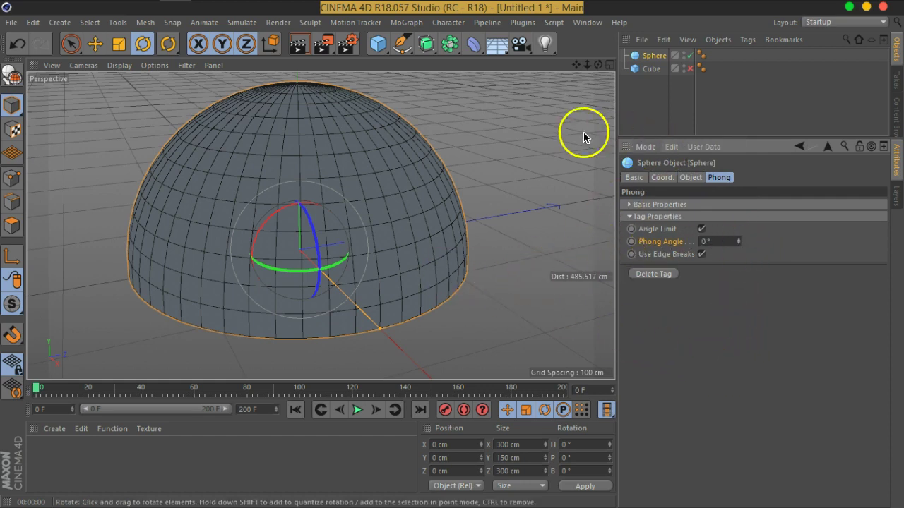
pyautogui.click(120, 67)
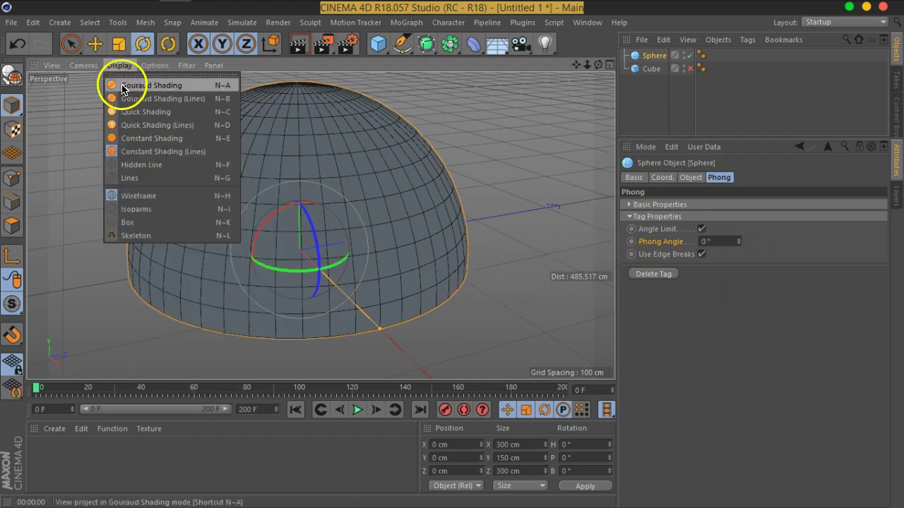
pyautogui.click(134, 111)
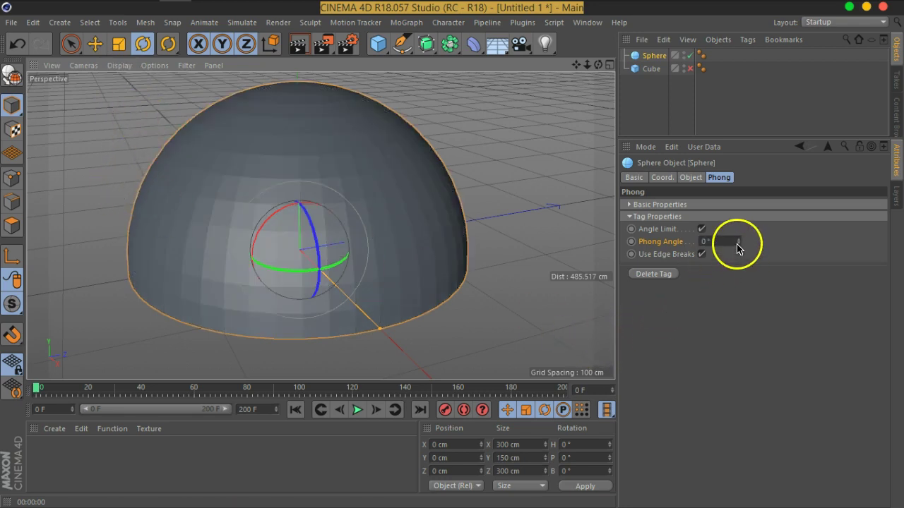
pyautogui.moveTo(738, 247); pyautogui.dragTo(737, 106)
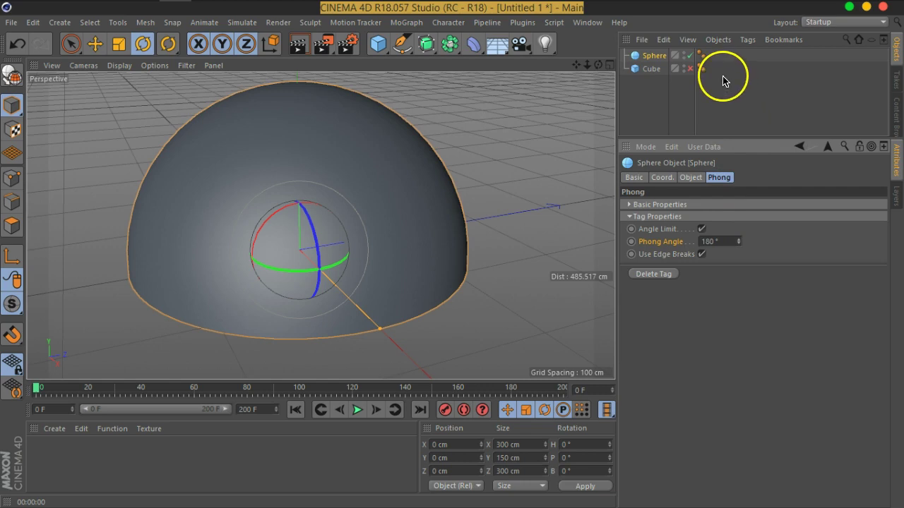
# Step: Set the sphere type back to Standard with only 4 segments
pyautogui.click(689, 178)
pyautogui.click(728, 233)
pyautogui.click(725, 243)
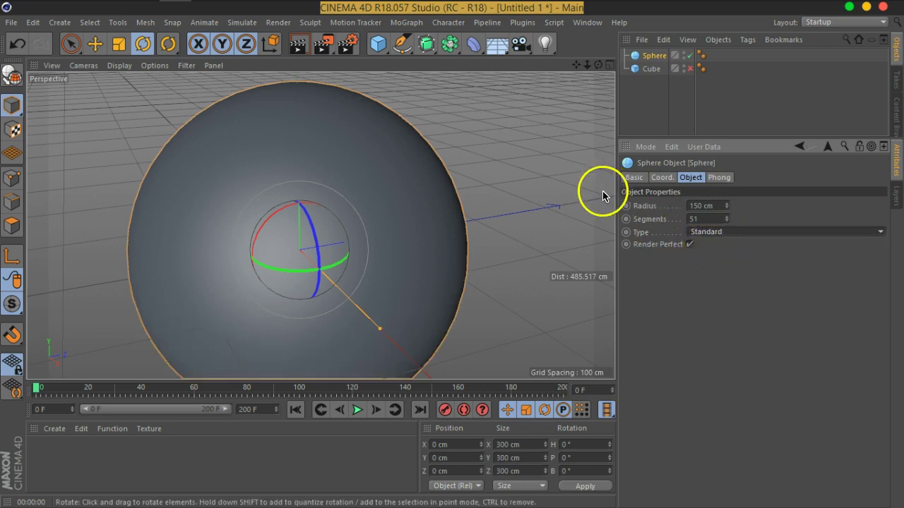
pyautogui.moveTo(727, 221); pyautogui.dragTo(731, 258)
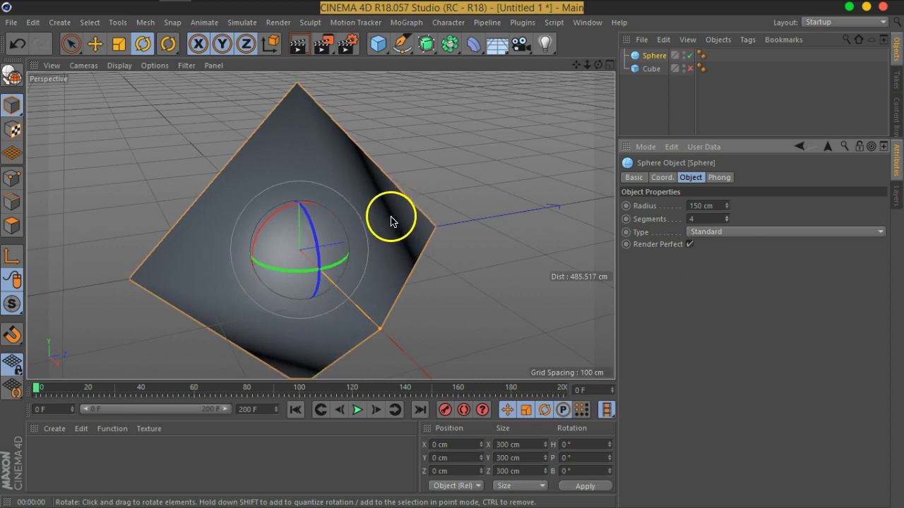
# Step: Render a viewport preview twice, then reselect the sphere
pyautogui.click(298, 53)
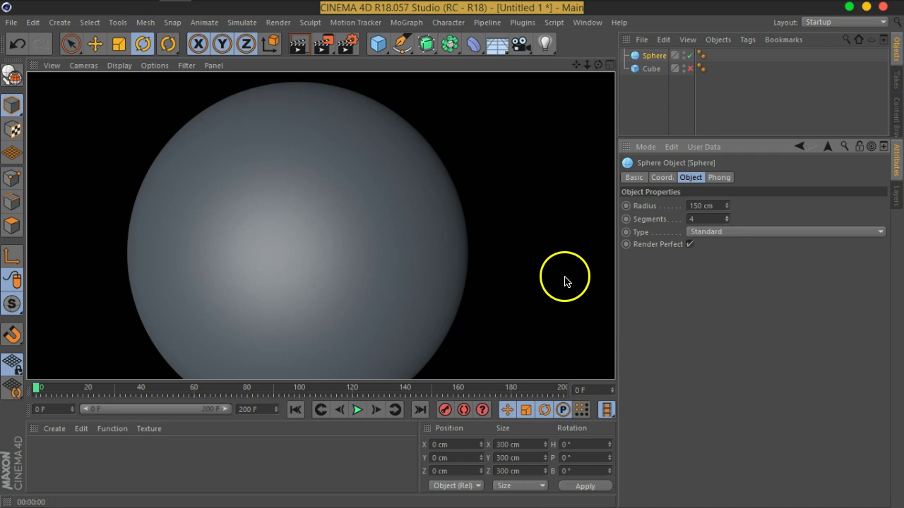
pyautogui.click(646, 92)
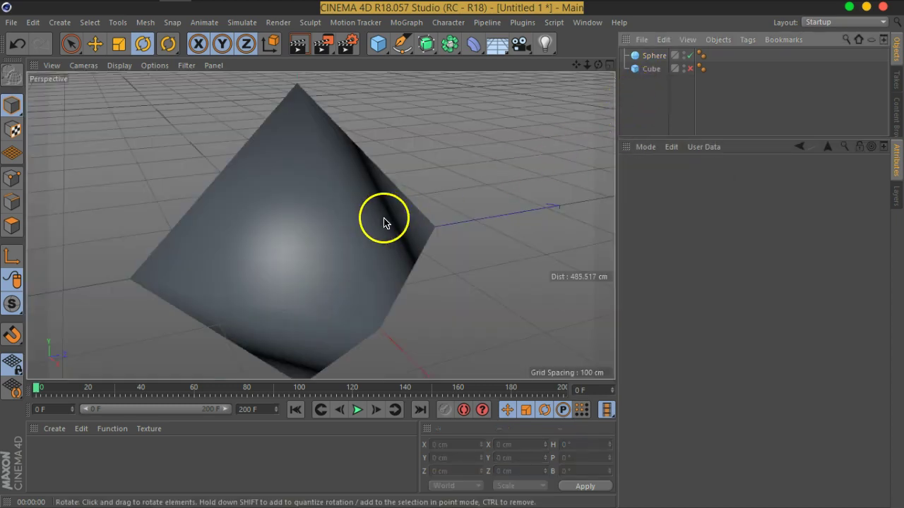
pyautogui.click(297, 44)
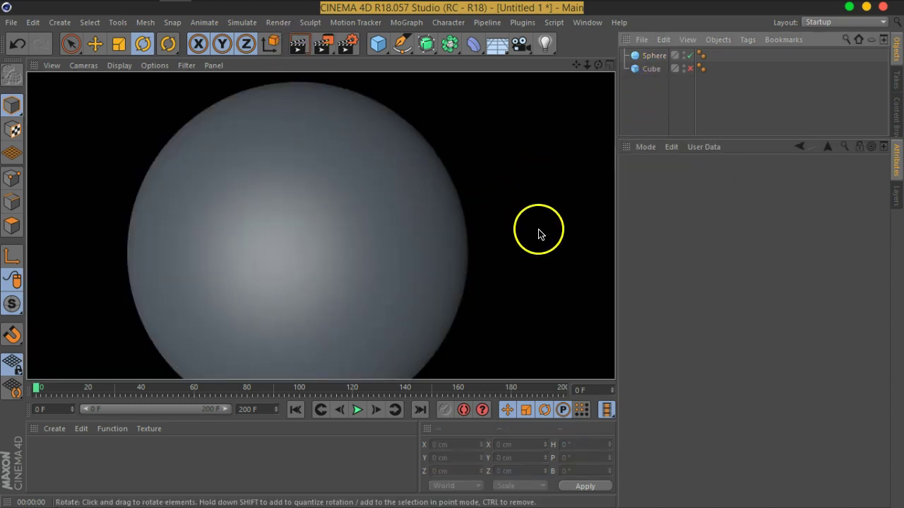
pyautogui.click(655, 57)
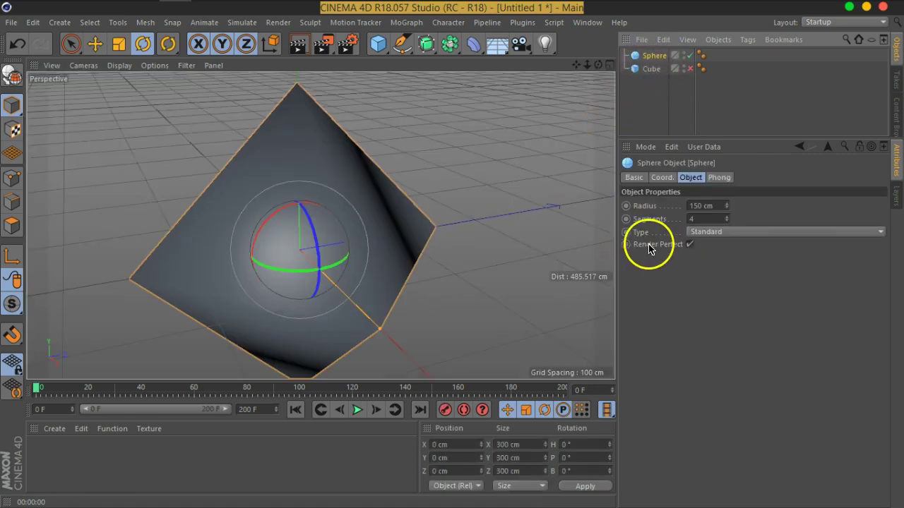
pyautogui.click(690, 245)
pyautogui.click(298, 44)
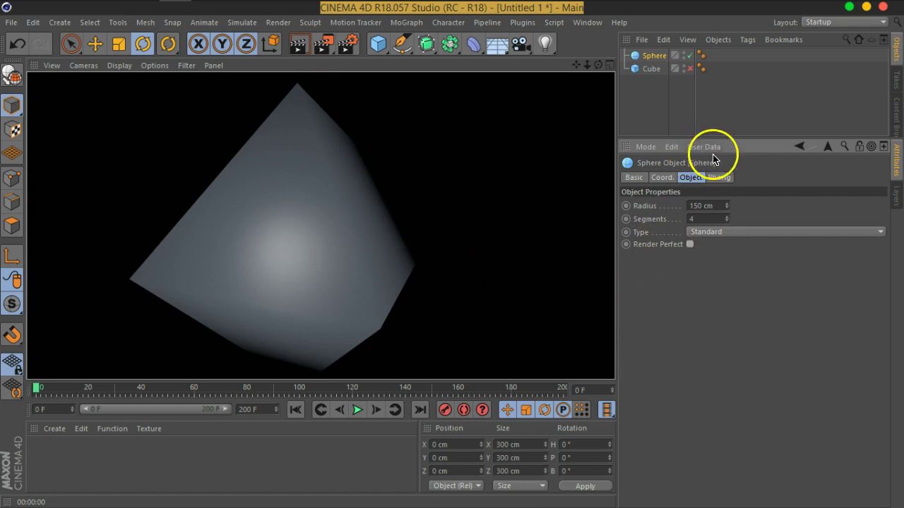
pyautogui.click(690, 245)
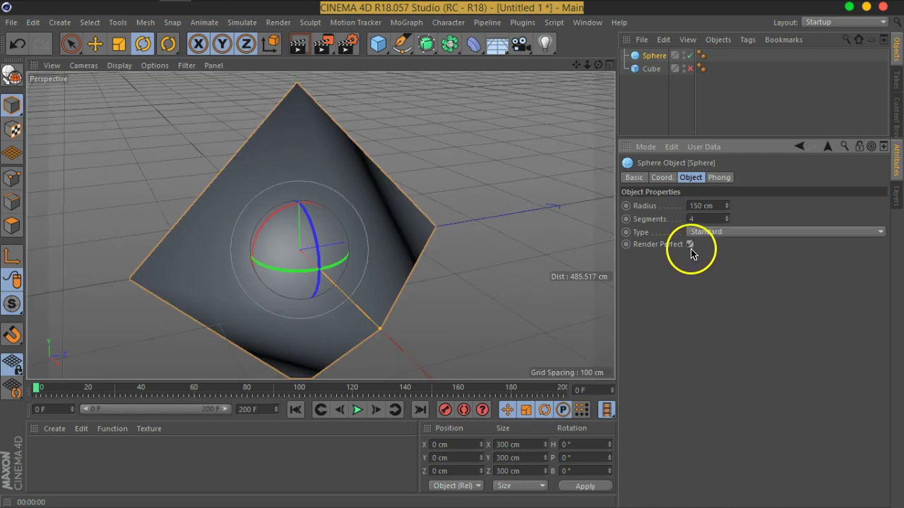
# Step: Lower the Sphere's Phong Angle to 30° for crisp faceted shading
pyautogui.click(719, 178)
pyautogui.moveTo(732, 243); pyautogui.dragTo(660, 251)
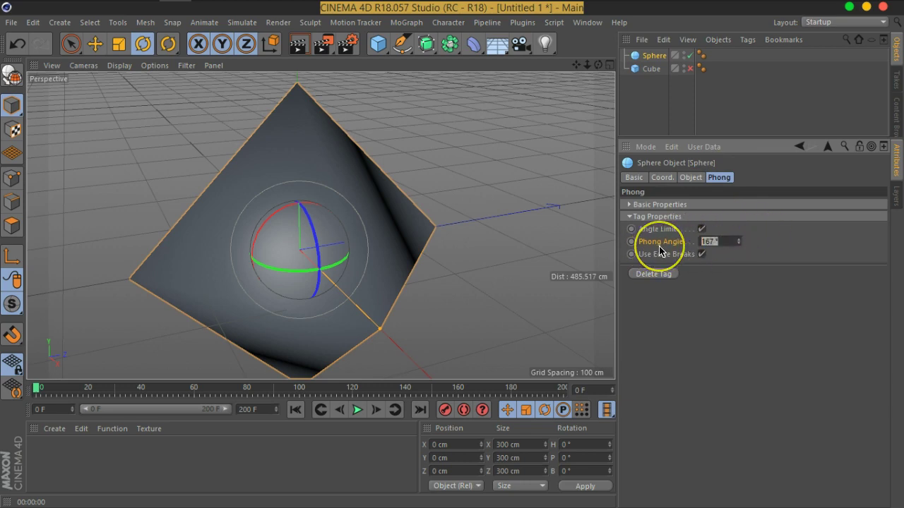
pyautogui.write('30')
pyautogui.press('Return')
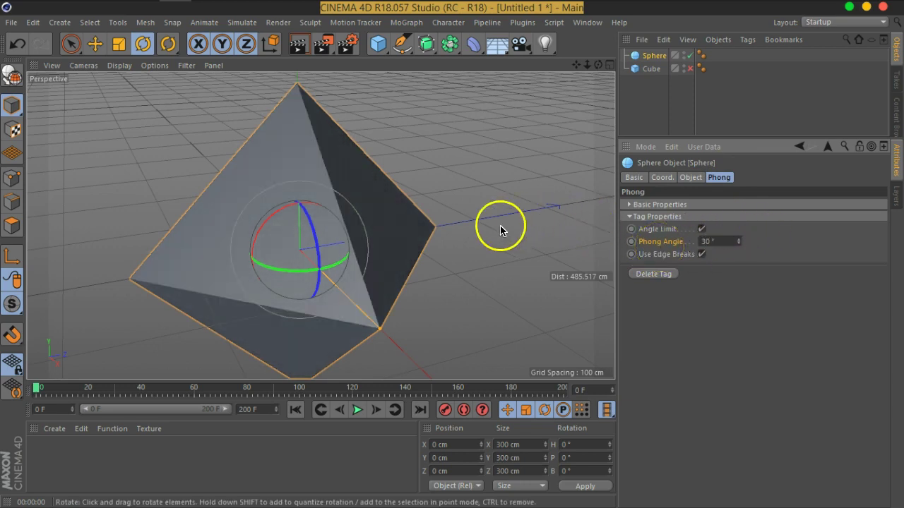
pyautogui.moveTo(390, 213)
pyautogui.keyDown('alt'); pyautogui.mouseDown()
pyautogui.moveTo(407, 259)
pyautogui.moveTo(281, 229)
pyautogui.moveTo(397, 205)
pyautogui.moveTo(460, 248)
pyautogui.moveTo(353, 262)
pyautogui.moveTo(368, 184)
pyautogui.mouseUp(); pyautogui.keyUp('alt')
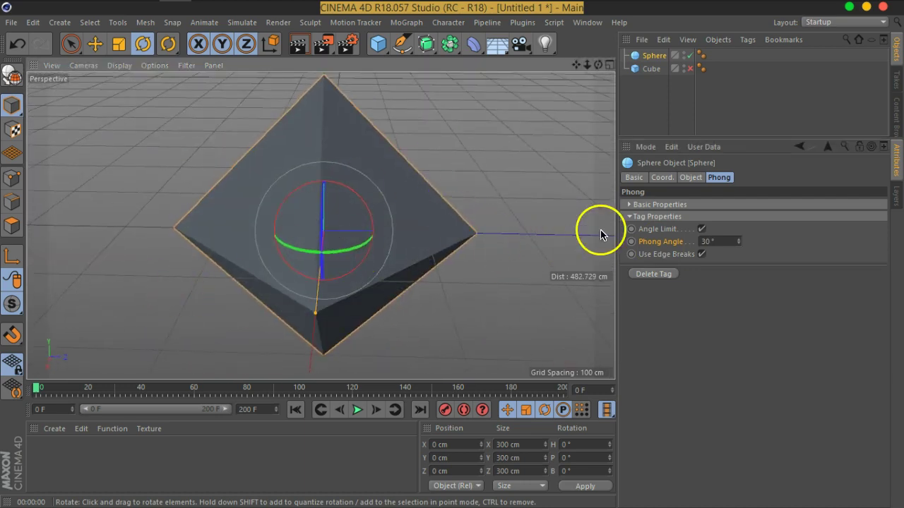
pyautogui.click(720, 241)
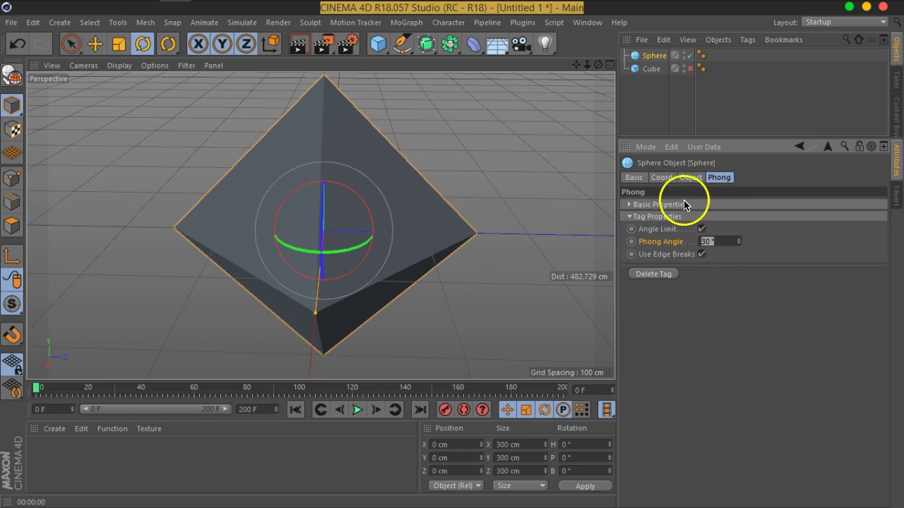
pyautogui.click(710, 91)
# Step: View the octahedron from the side, then deselect it and enlarge the object list
pyautogui.click(664, 57)
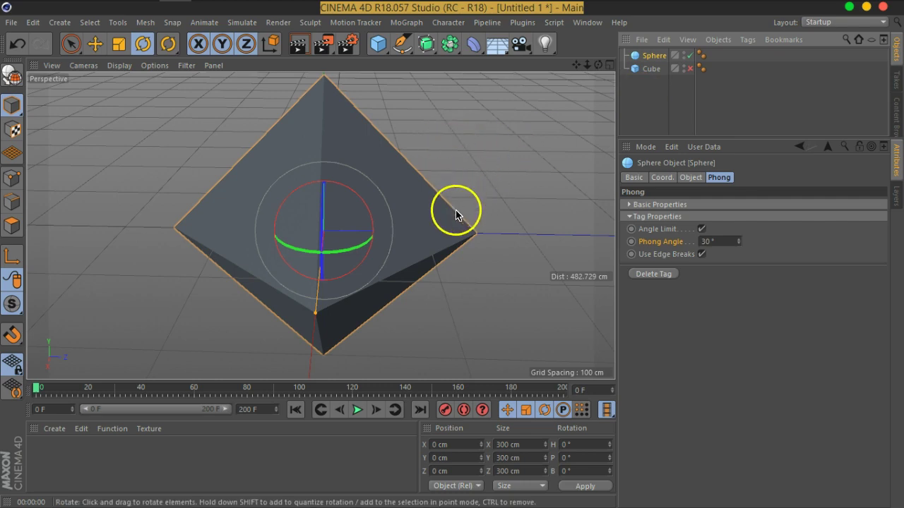
pyautogui.moveTo(403, 262)
pyautogui.keyDown('alt'); pyautogui.mouseDown()
pyautogui.moveTo(414, 248)
pyautogui.moveTo(438, 249)
pyautogui.mouseUp(); pyautogui.keyUp('alt')
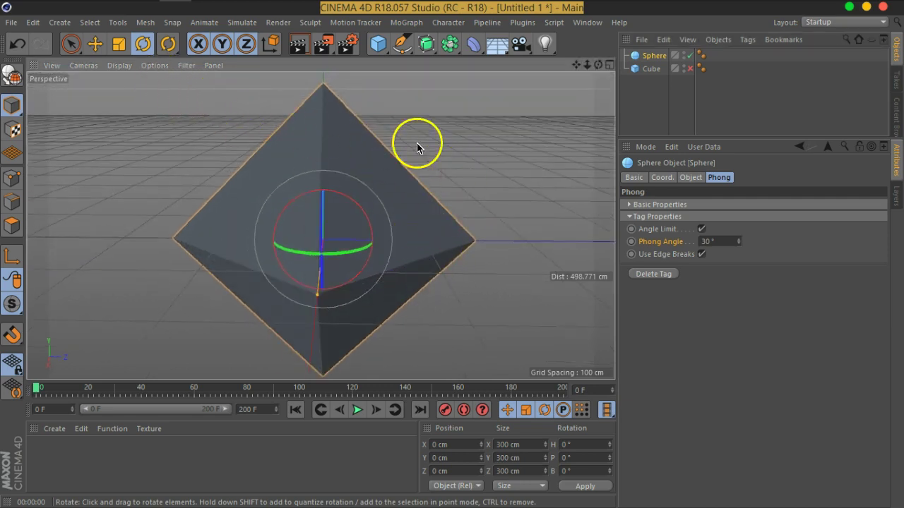
pyautogui.click(739, 133)
pyautogui.moveTo(744, 136); pyautogui.dragTo(744, 231)
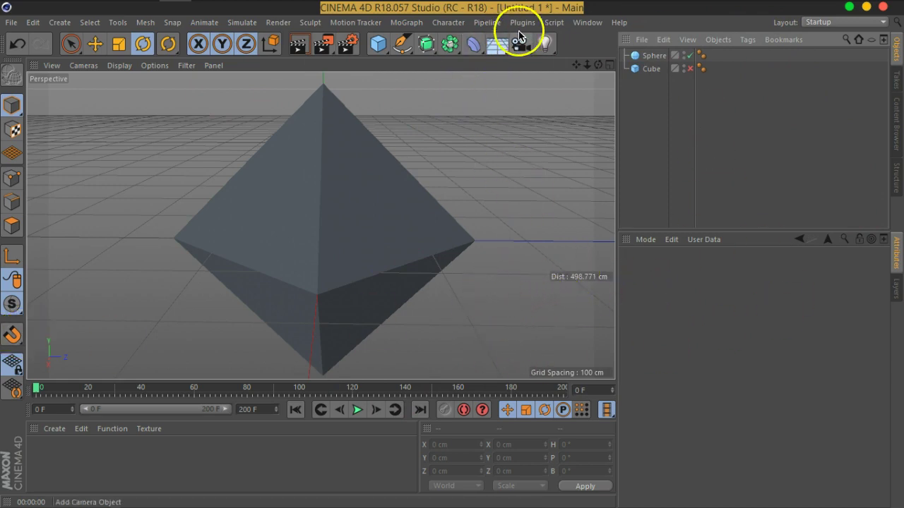
pyautogui.click(486, 23)
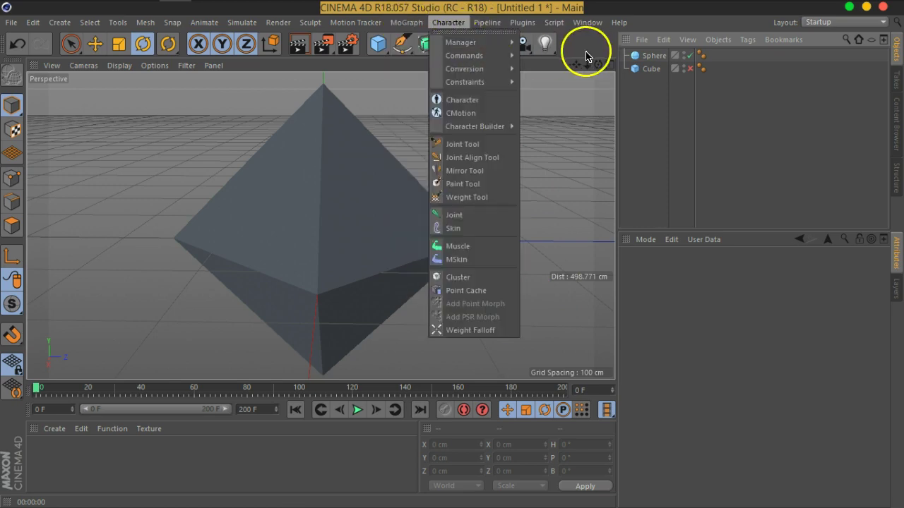
pyautogui.click(572, 46)
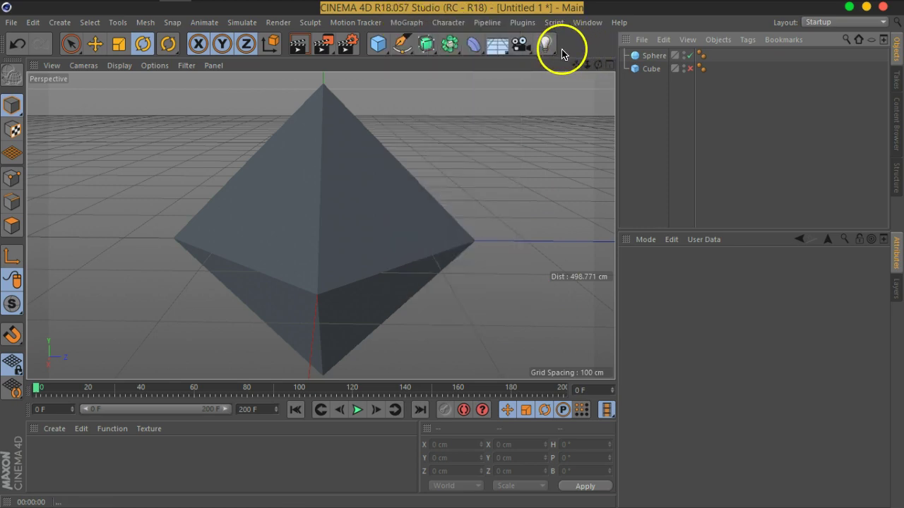
pyautogui.rightClick(568, 55)
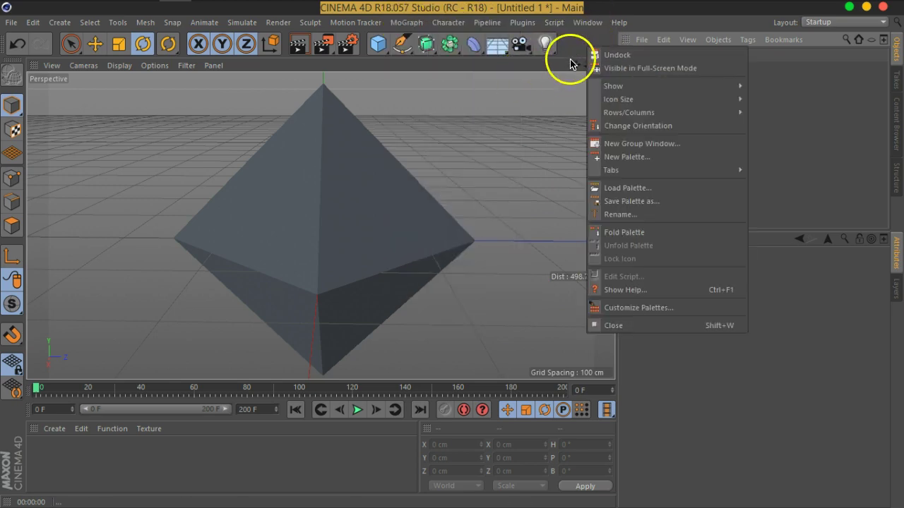
pyautogui.click(569, 62)
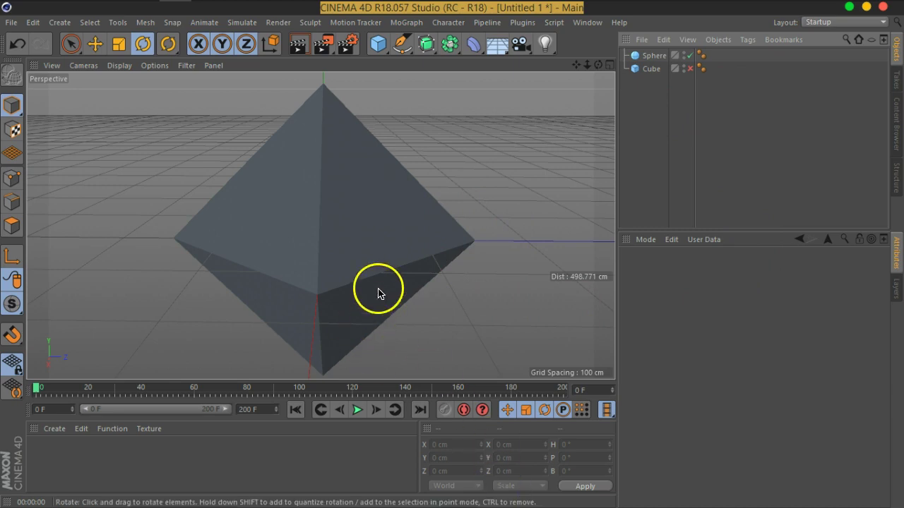
pyautogui.click(899, 85)
pyautogui.click(894, 56)
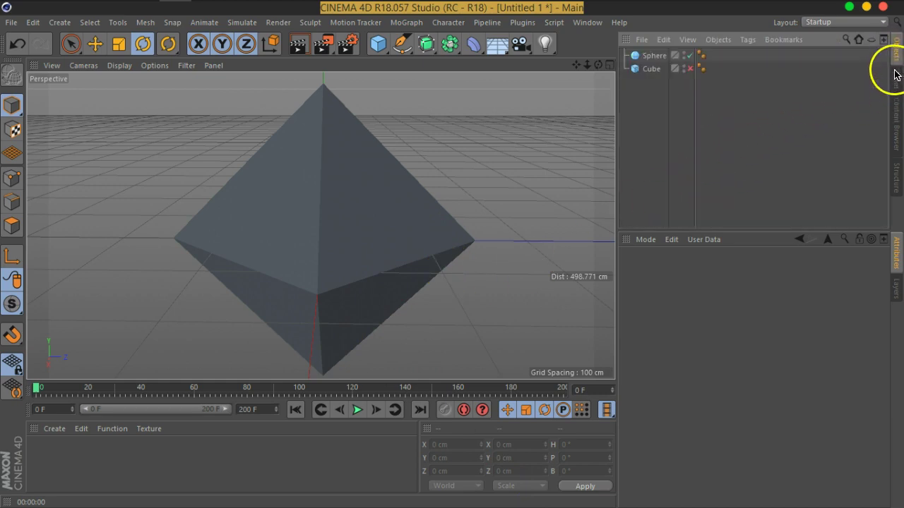
pyautogui.click(897, 134)
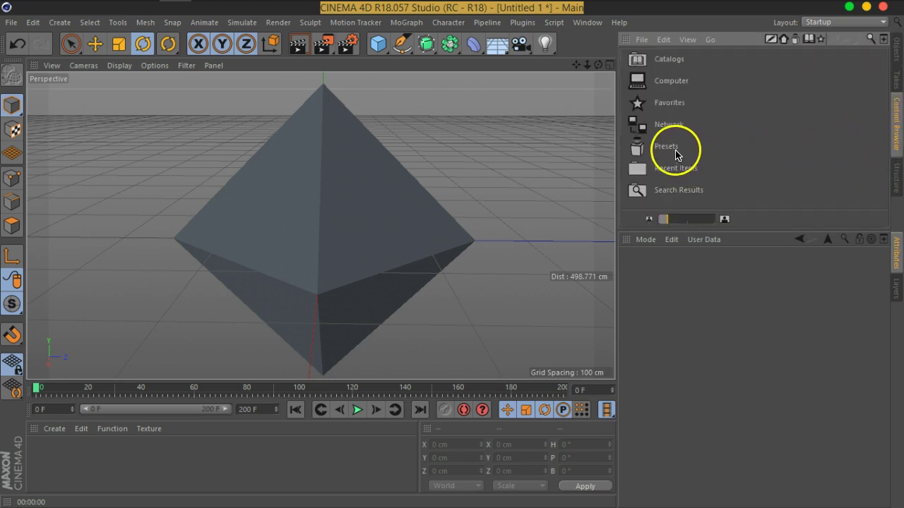
pyautogui.click(677, 146)
pyautogui.doubleClick(685, 149)
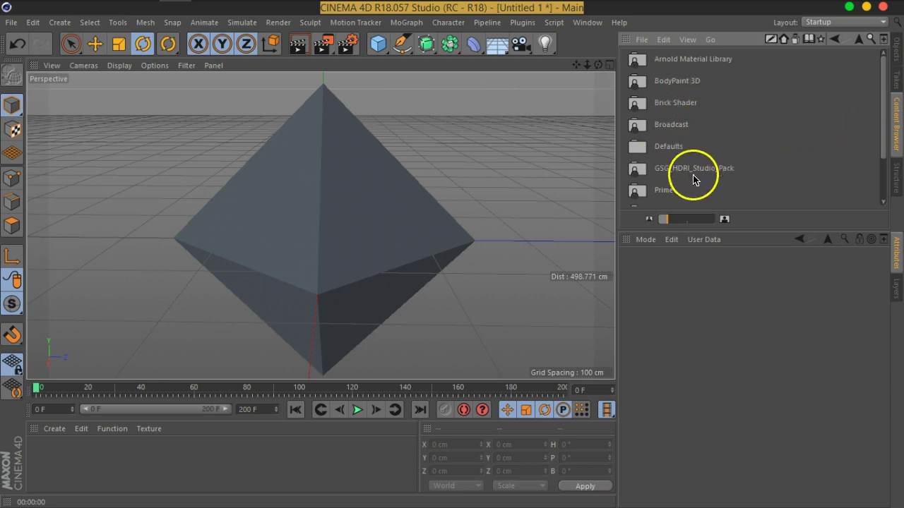
pyautogui.doubleClick(668, 192)
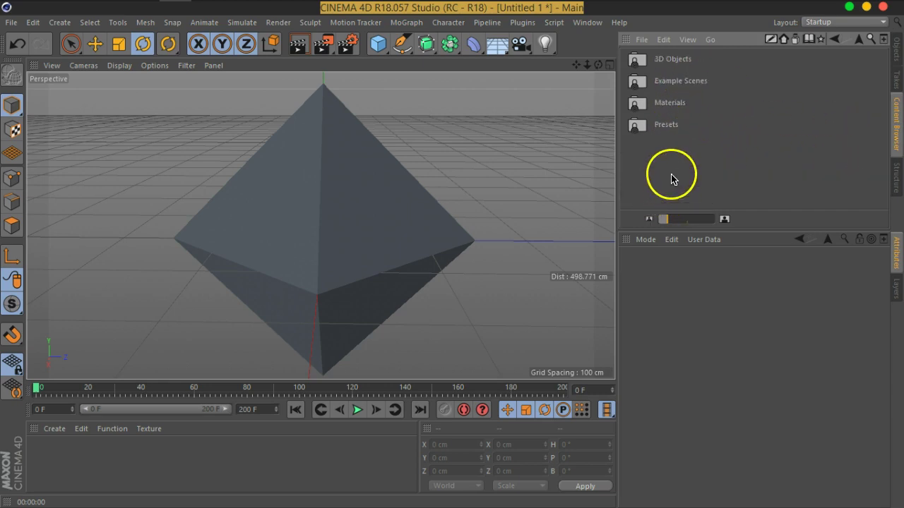
pyautogui.click(683, 65)
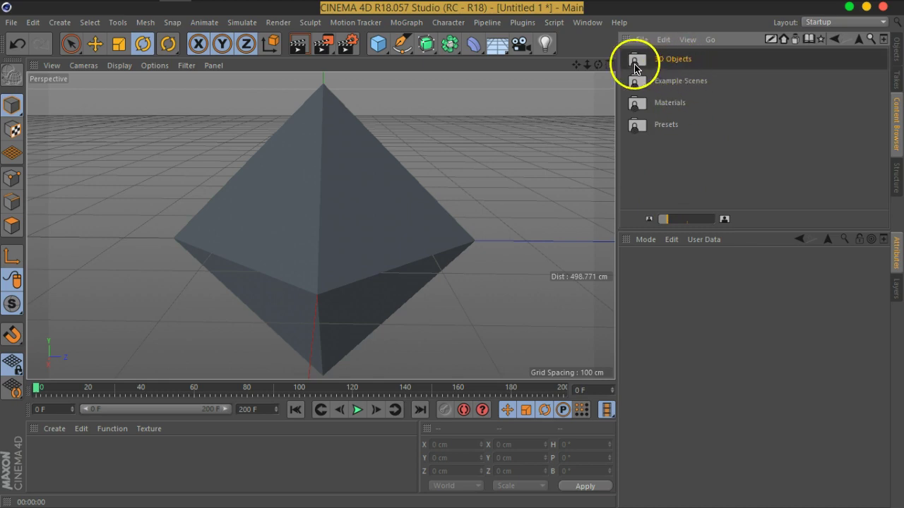
pyautogui.doubleClick(642, 62)
pyautogui.click(671, 83)
pyautogui.doubleClick(671, 83)
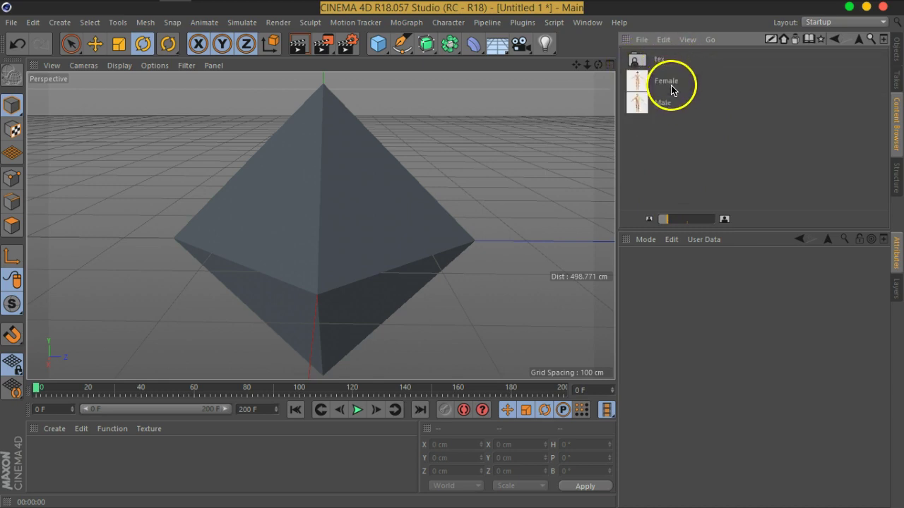
pyautogui.moveTo(668, 219); pyautogui.dragTo(738, 218)
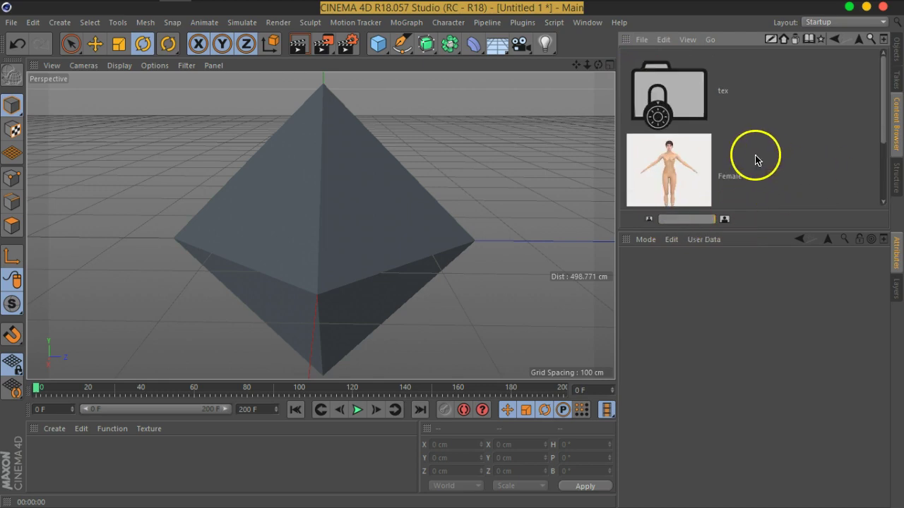
pyautogui.click(854, 39)
pyautogui.click(699, 97)
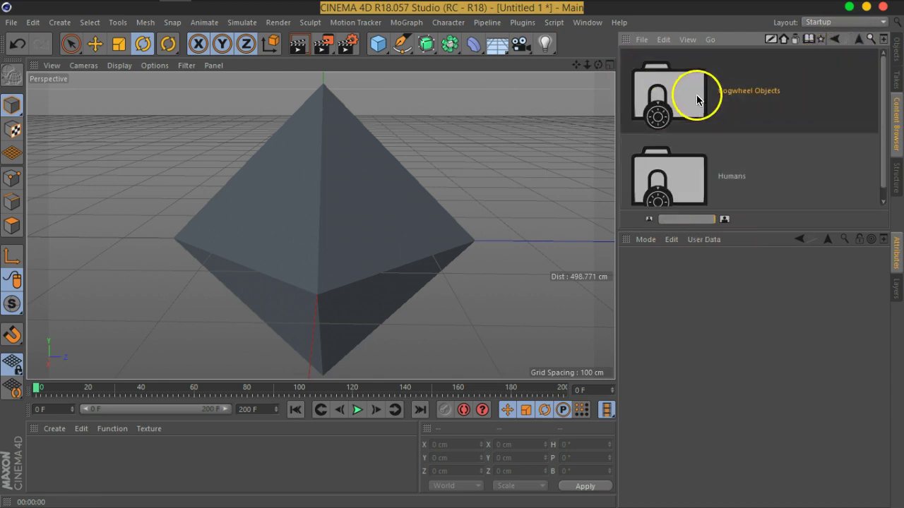
pyautogui.doubleClick(706, 104)
pyautogui.doubleClick(706, 111)
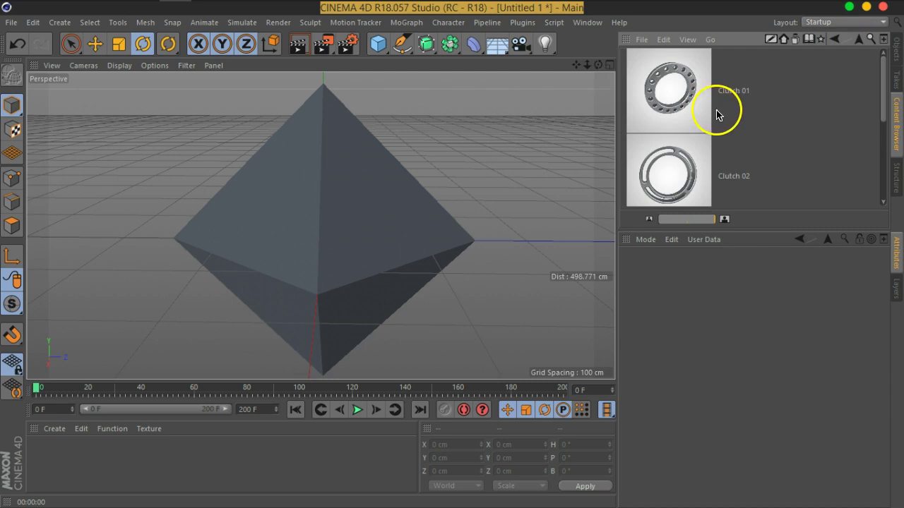
pyautogui.moveTo(882, 121)
pyautogui.mouseDown()
pyautogui.moveTo(883, 188)
pyautogui.moveTo(879, 77)
pyautogui.mouseUp()
pyautogui.moveTo(705, 225); pyautogui.dragTo(681, 222)
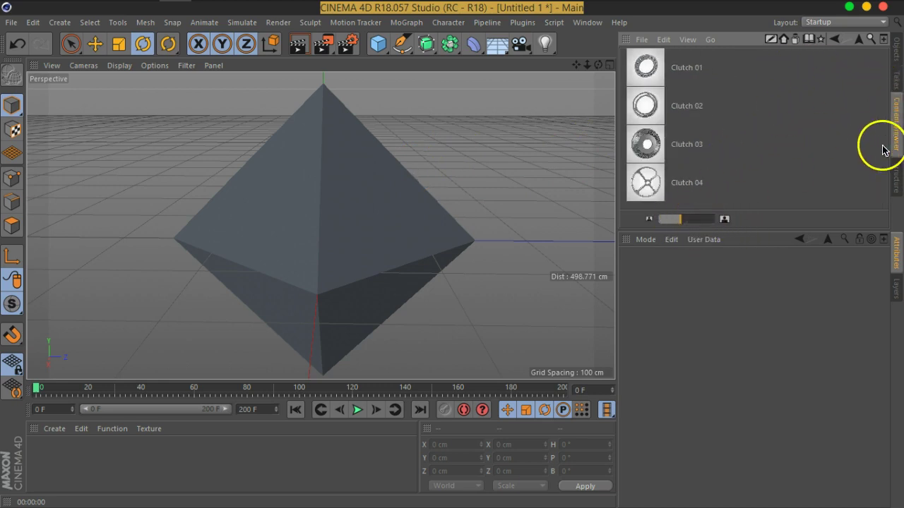
pyautogui.click(858, 40)
pyautogui.click(858, 39)
pyautogui.click(835, 40)
pyautogui.click(858, 39)
pyautogui.click(858, 41)
pyautogui.click(858, 41)
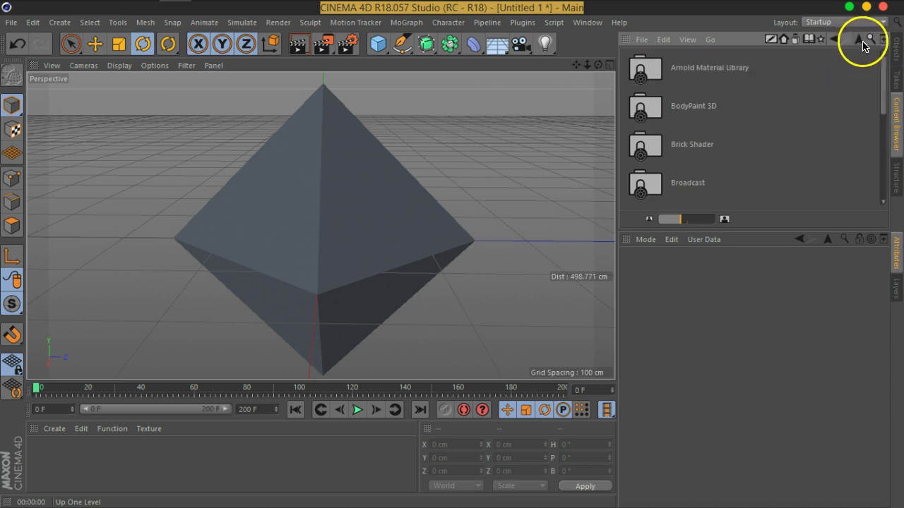
pyautogui.click(859, 41)
pyautogui.moveTo(882, 90)
pyautogui.mouseDown()
pyautogui.moveTo(881, 145)
pyautogui.moveTo(879, 127)
pyautogui.mouseUp()
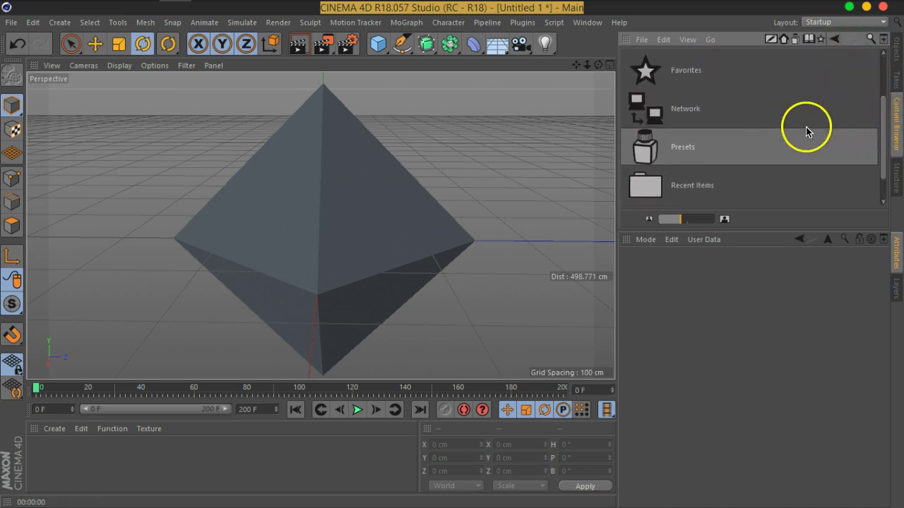
pyautogui.click(694, 154)
pyautogui.doubleClick(695, 156)
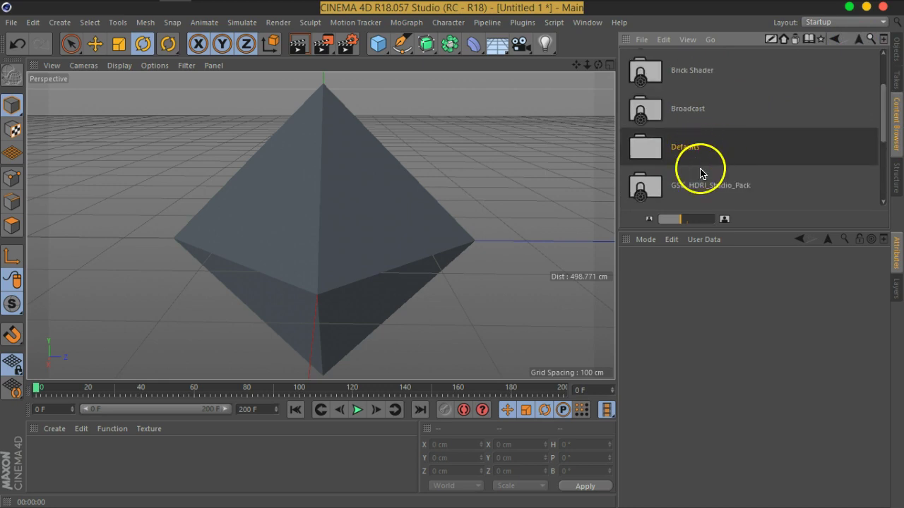
pyautogui.click(716, 196)
pyautogui.click(882, 165)
pyautogui.moveTo(882, 165); pyautogui.dragTo(869, 76)
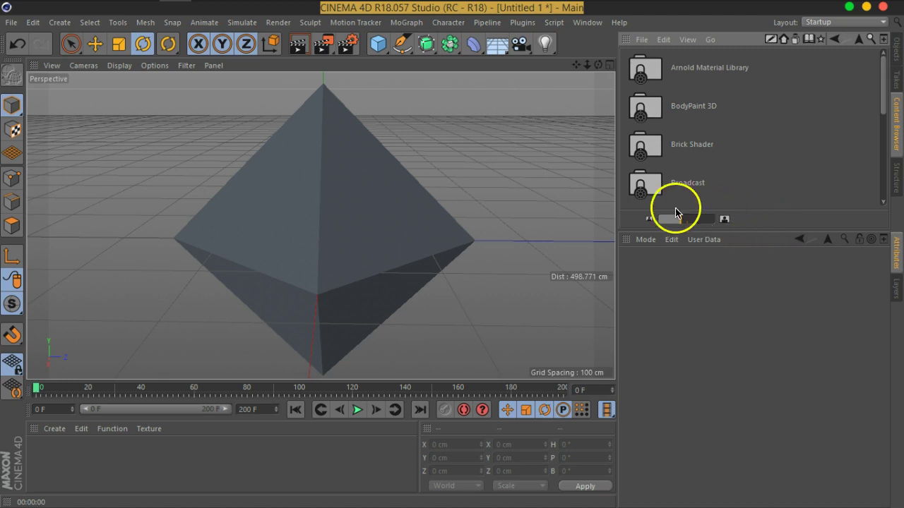
pyautogui.click(895, 50)
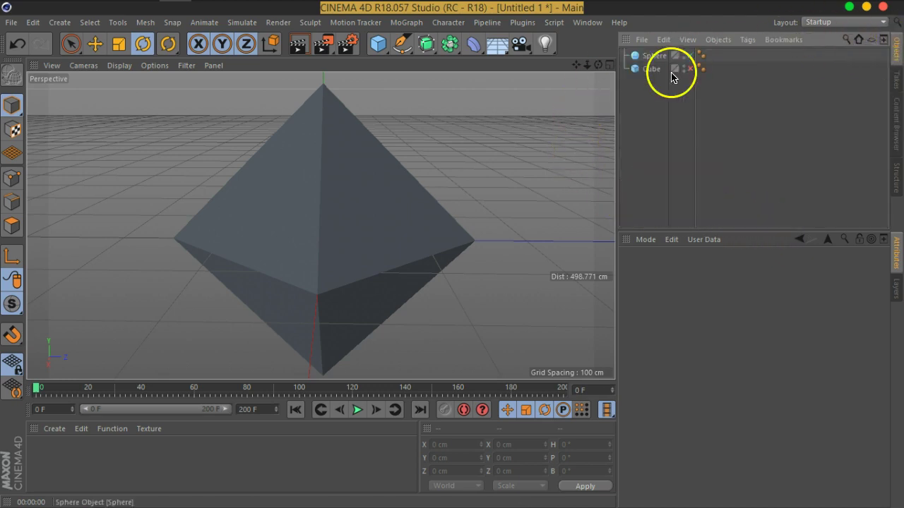